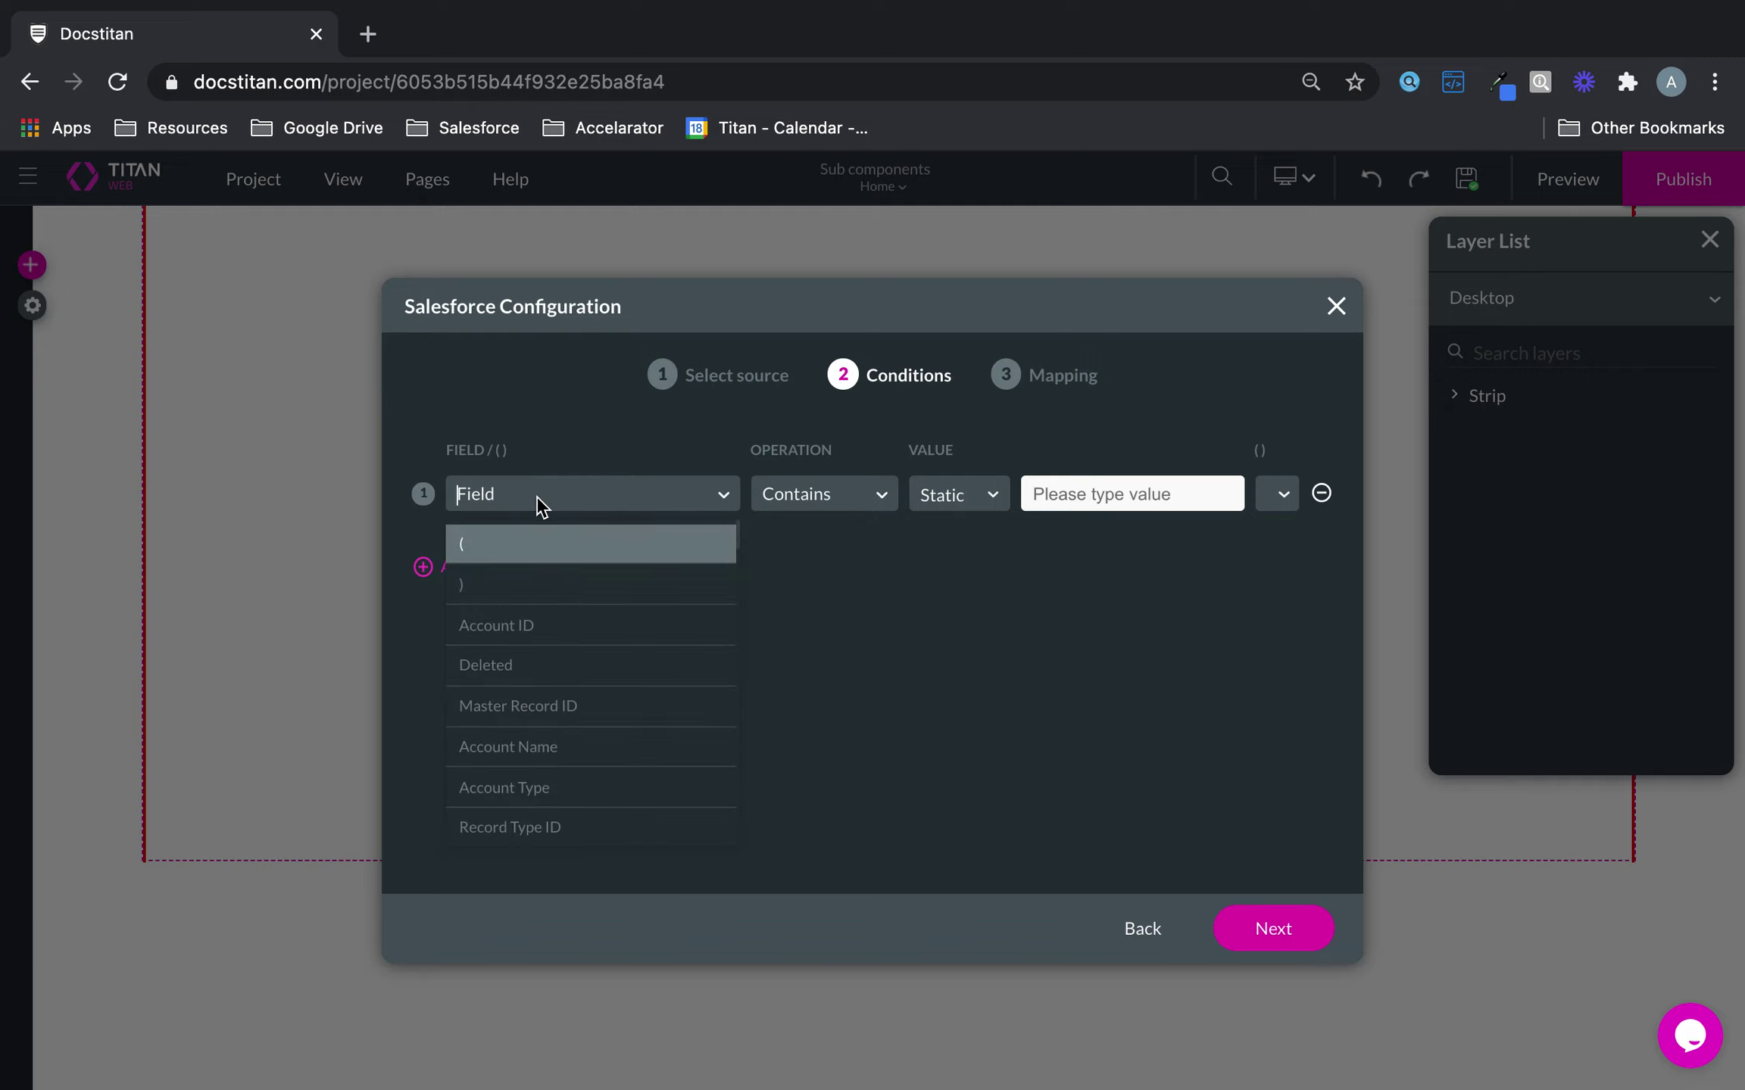
- Set the Salesforce condition to Account Name contains "Hospital" and continue to the mapping
{"action": "key", "text": "Down"}
{"action": "key", "text": "Down"}
{"action": "type", "text": "nam"}
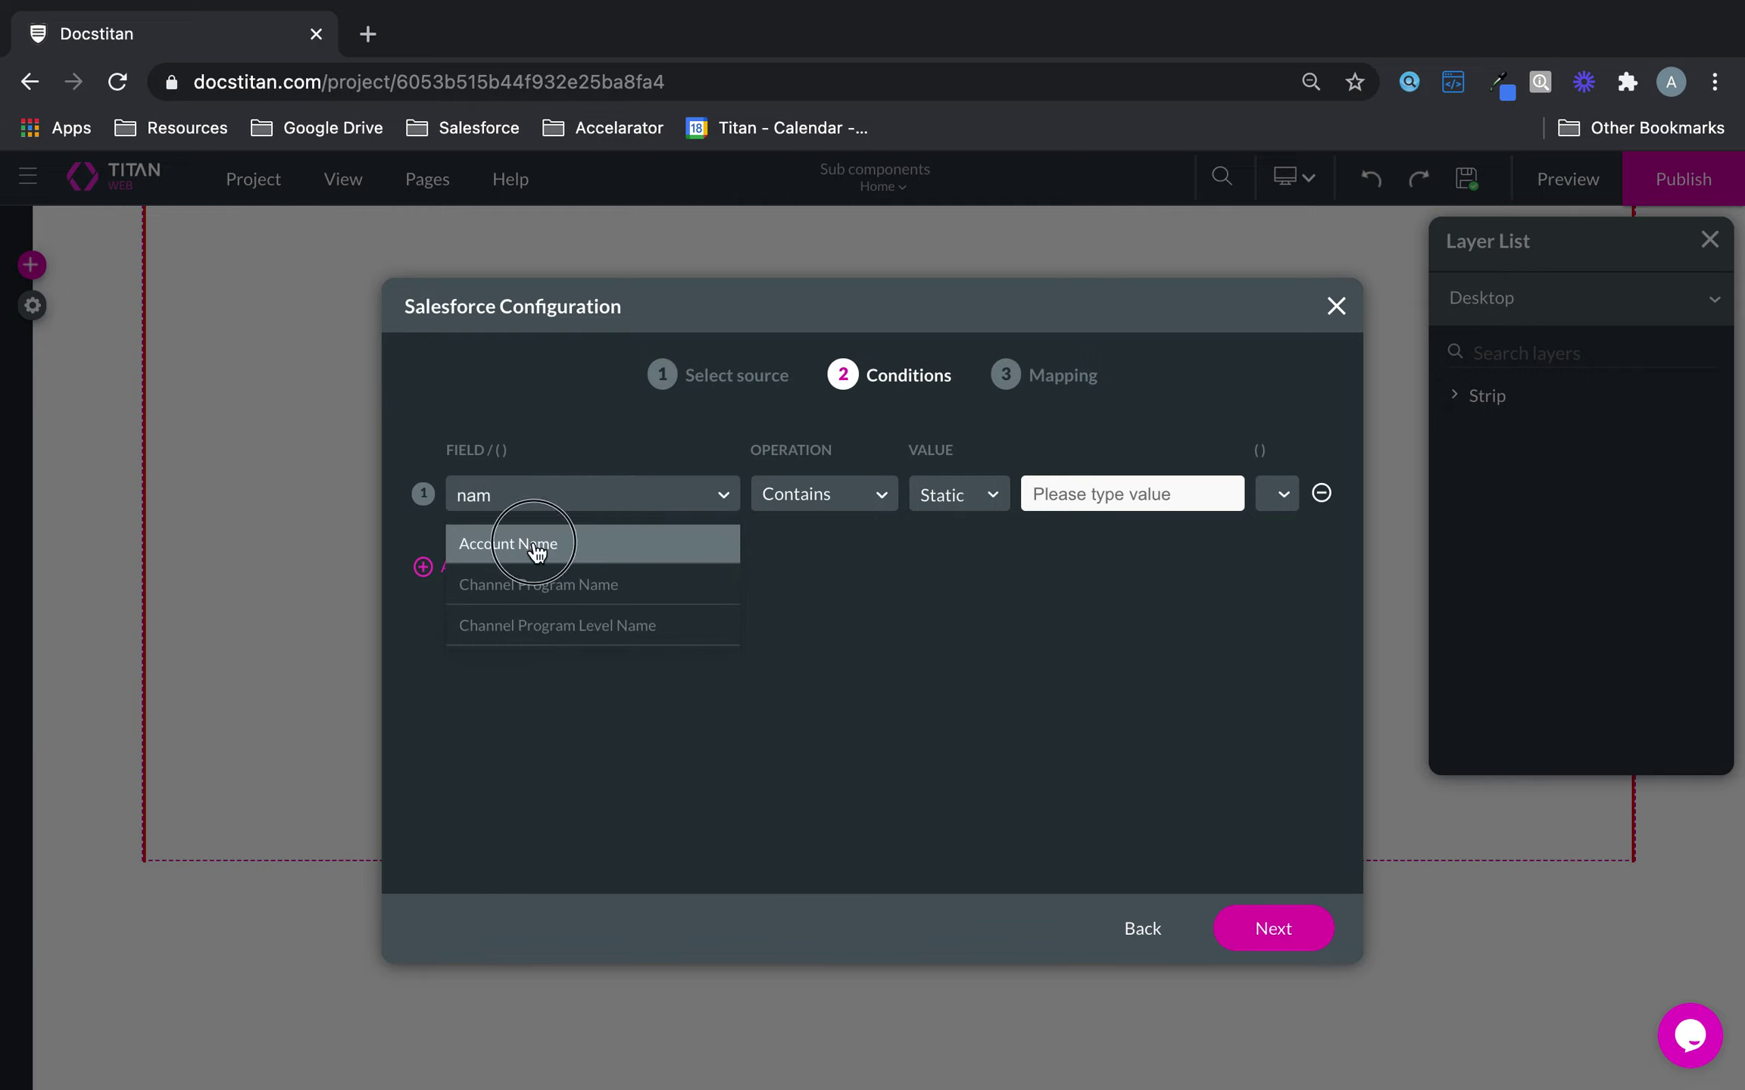
{"action": "left_click", "coordinate": [535, 545]}
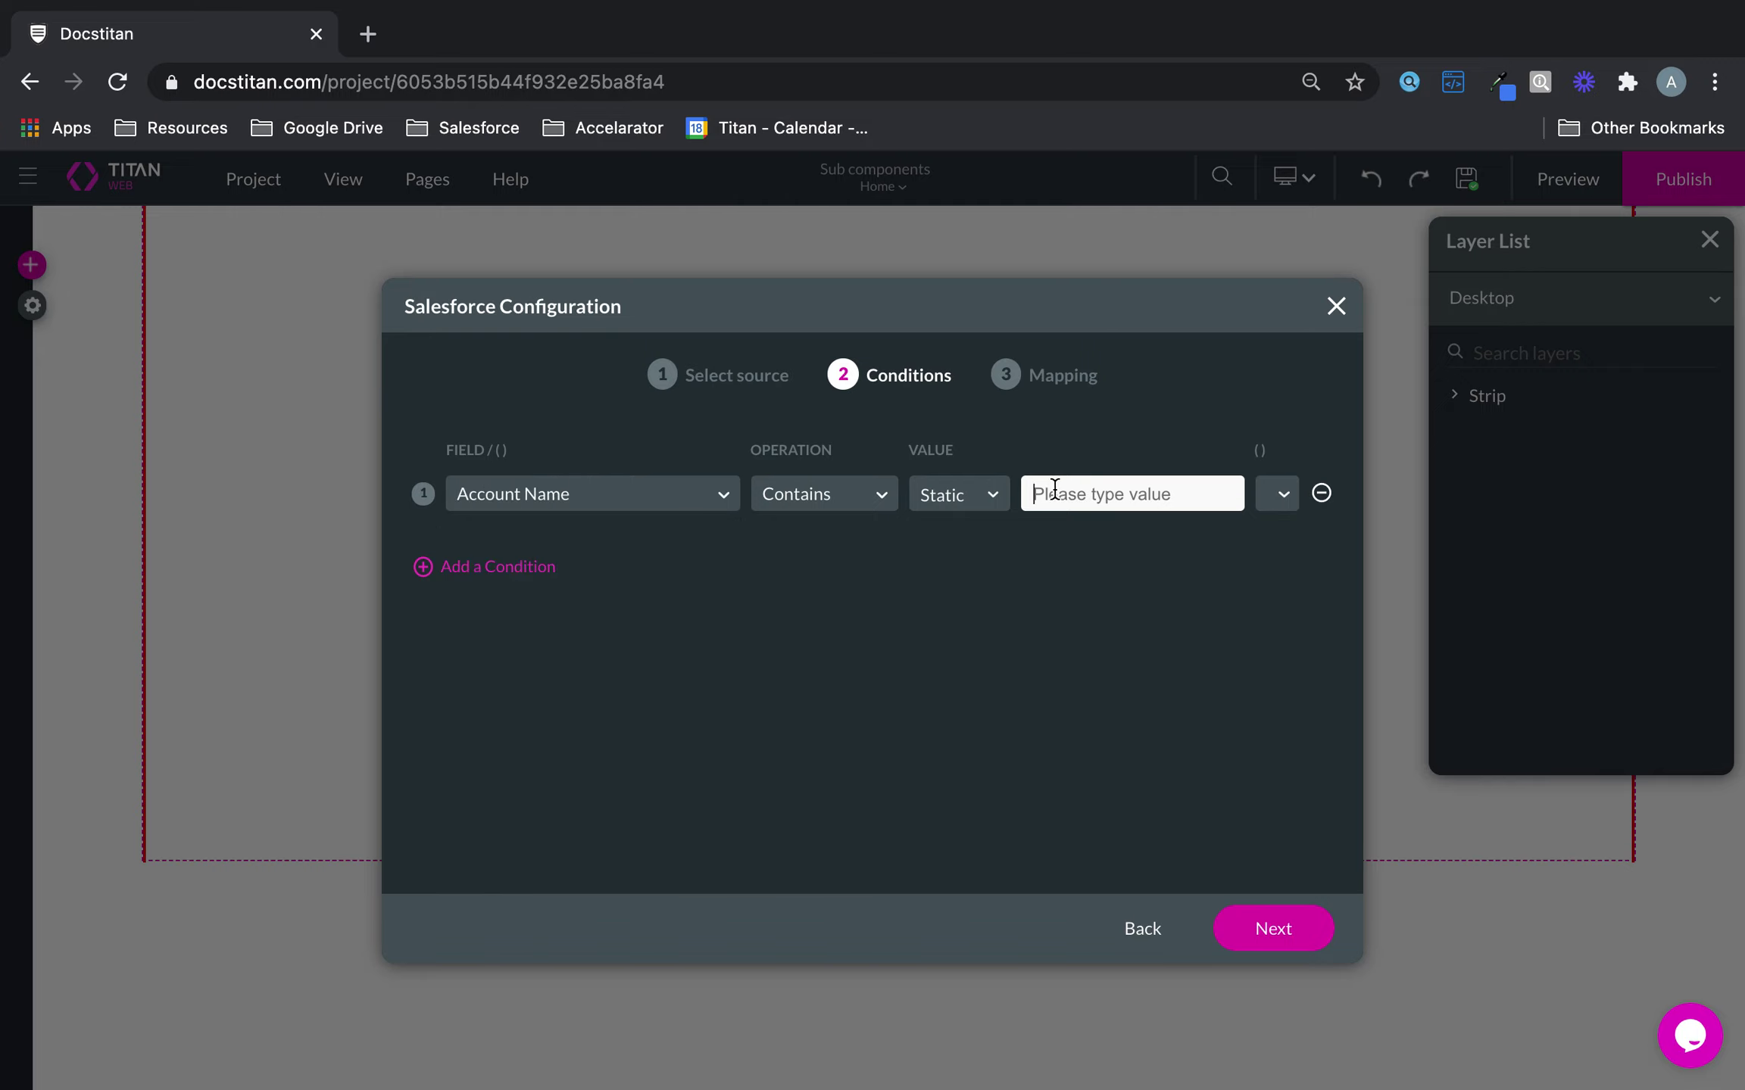
{"action": "type", "text": "Hospital"}
{"action": "left_click", "coordinate": [1301, 931]}
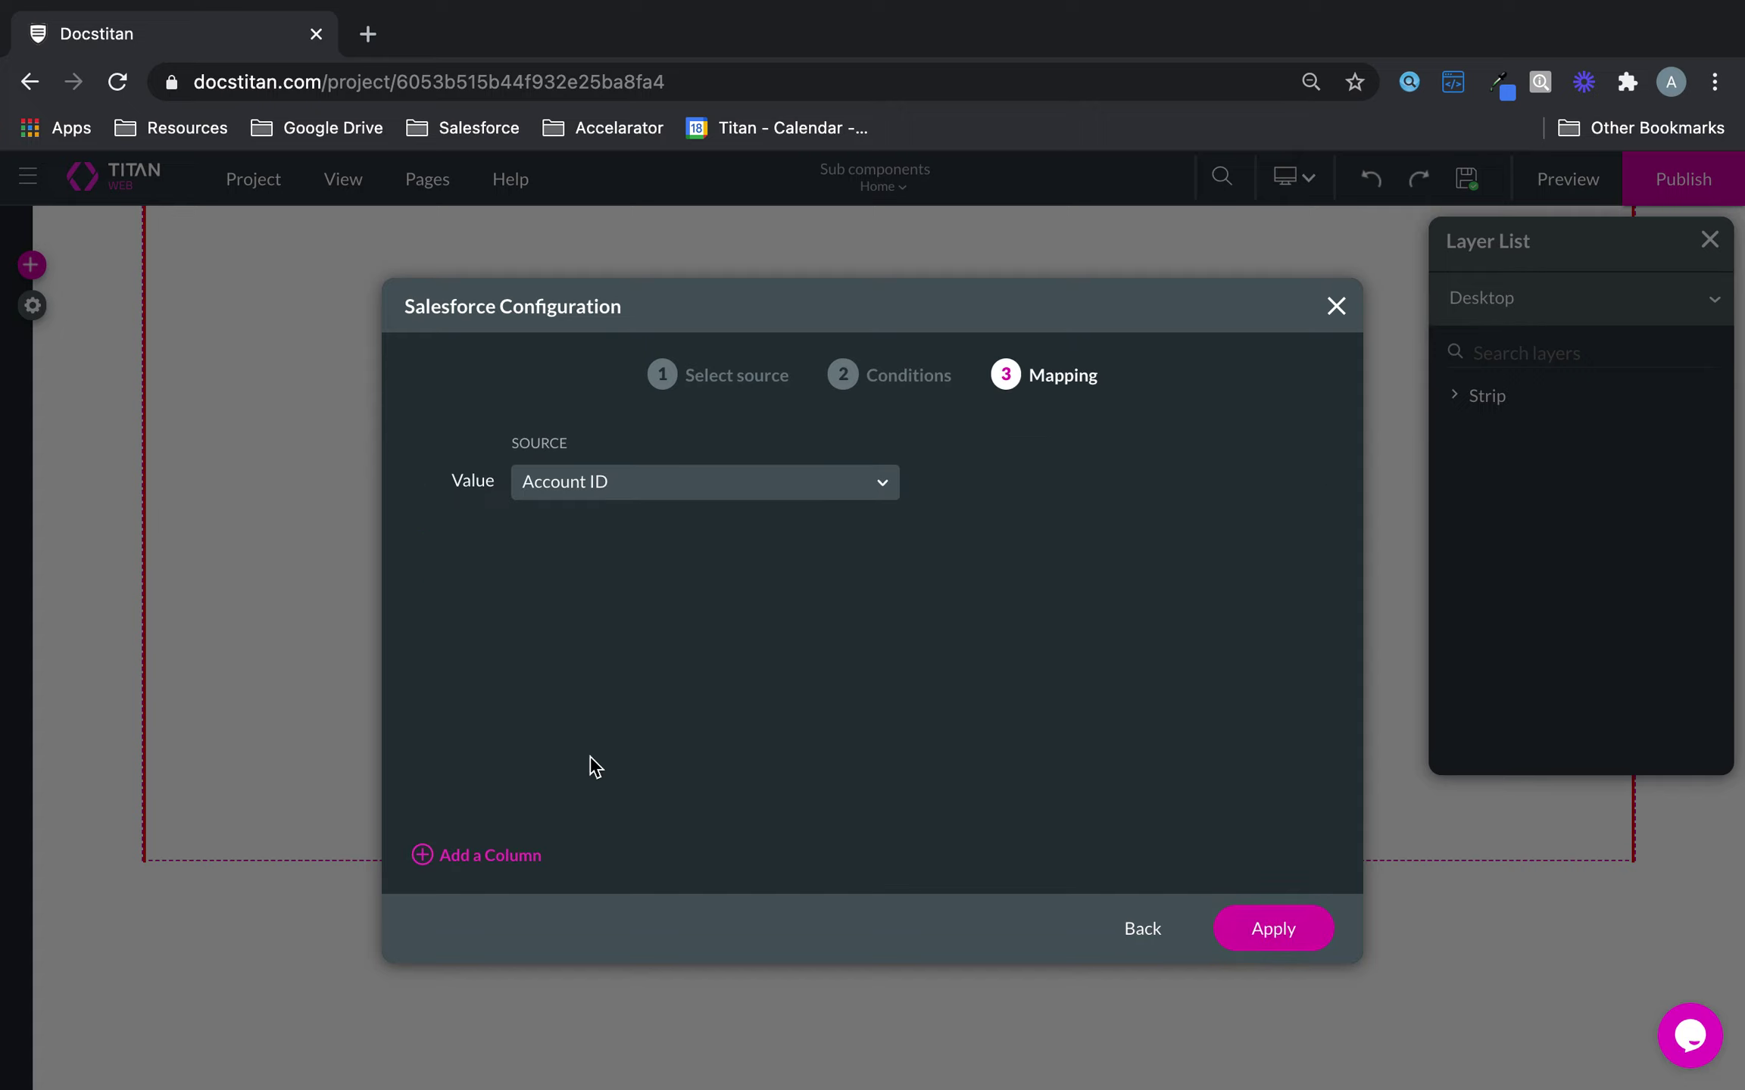
- Add three columns mapped to Account Name, Account Number and Account Type, and apply the Salesforce configuration
{"action": "left_click", "coordinate": [521, 857]}
{"action": "left_click", "coordinate": [521, 856]}
{"action": "left_click", "coordinate": [520, 856]}
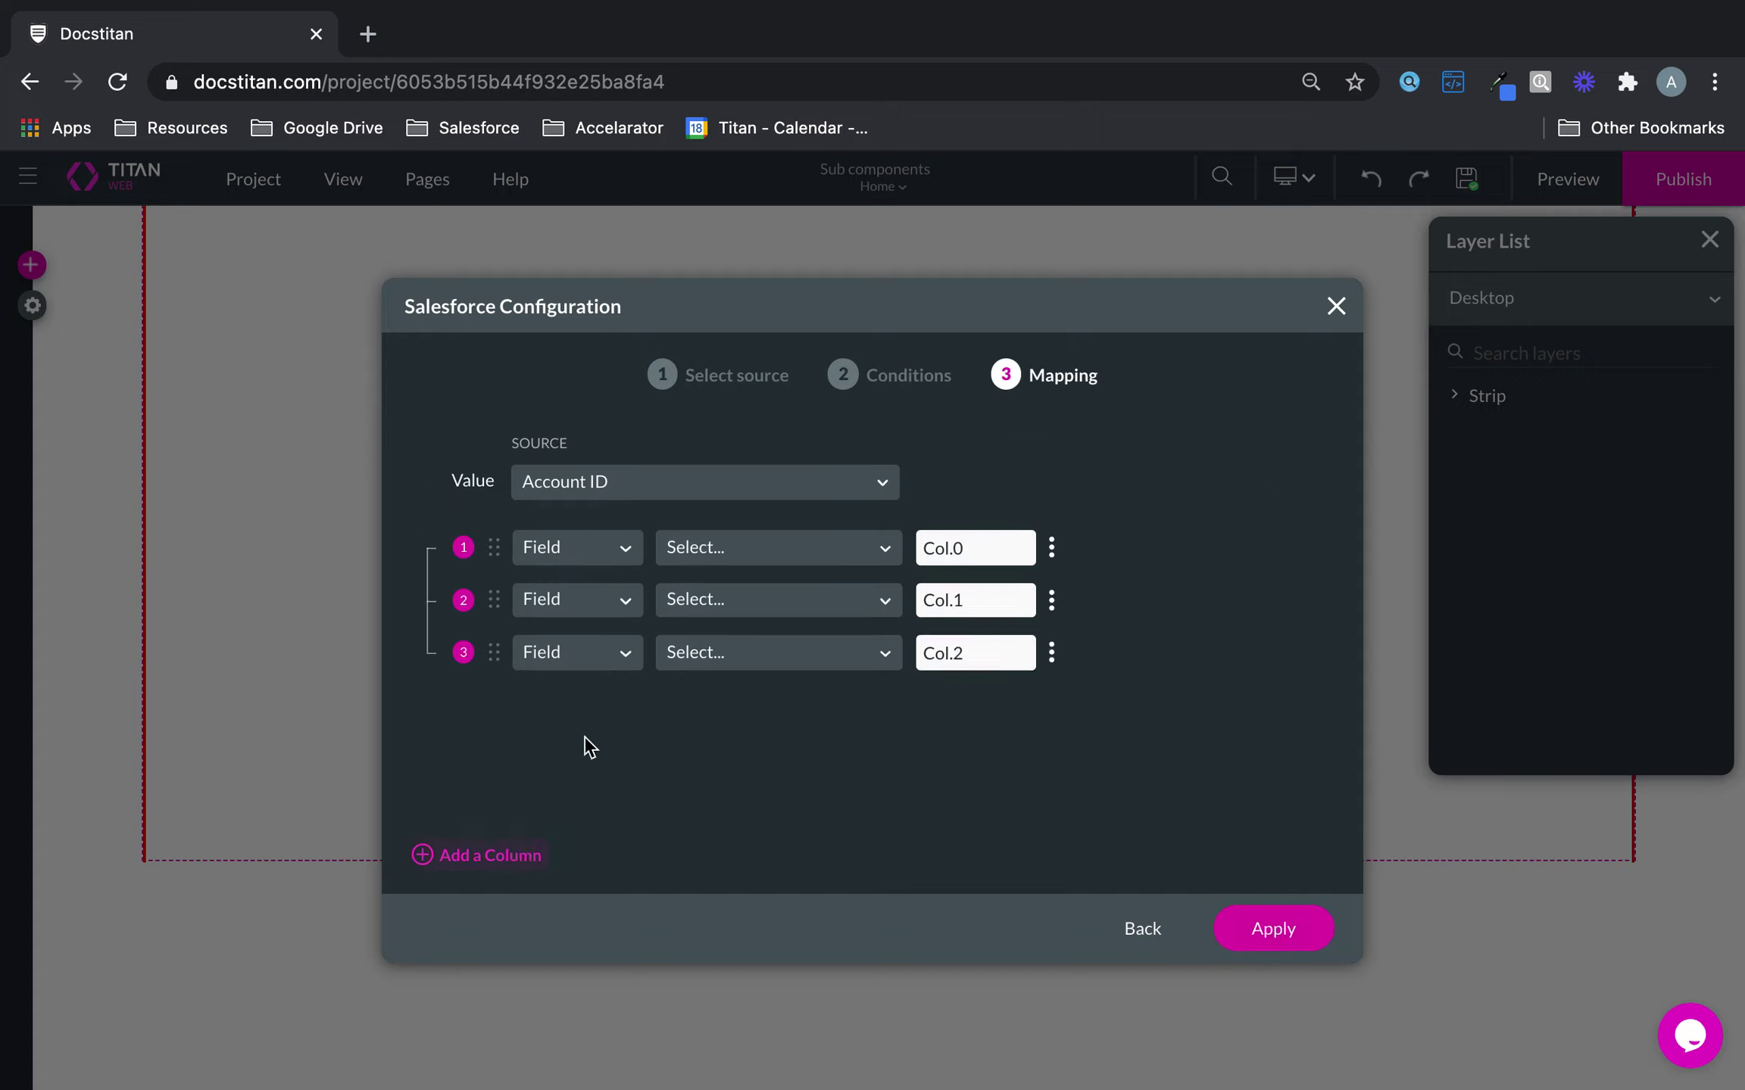
{"action": "left_click", "coordinate": [732, 550]}
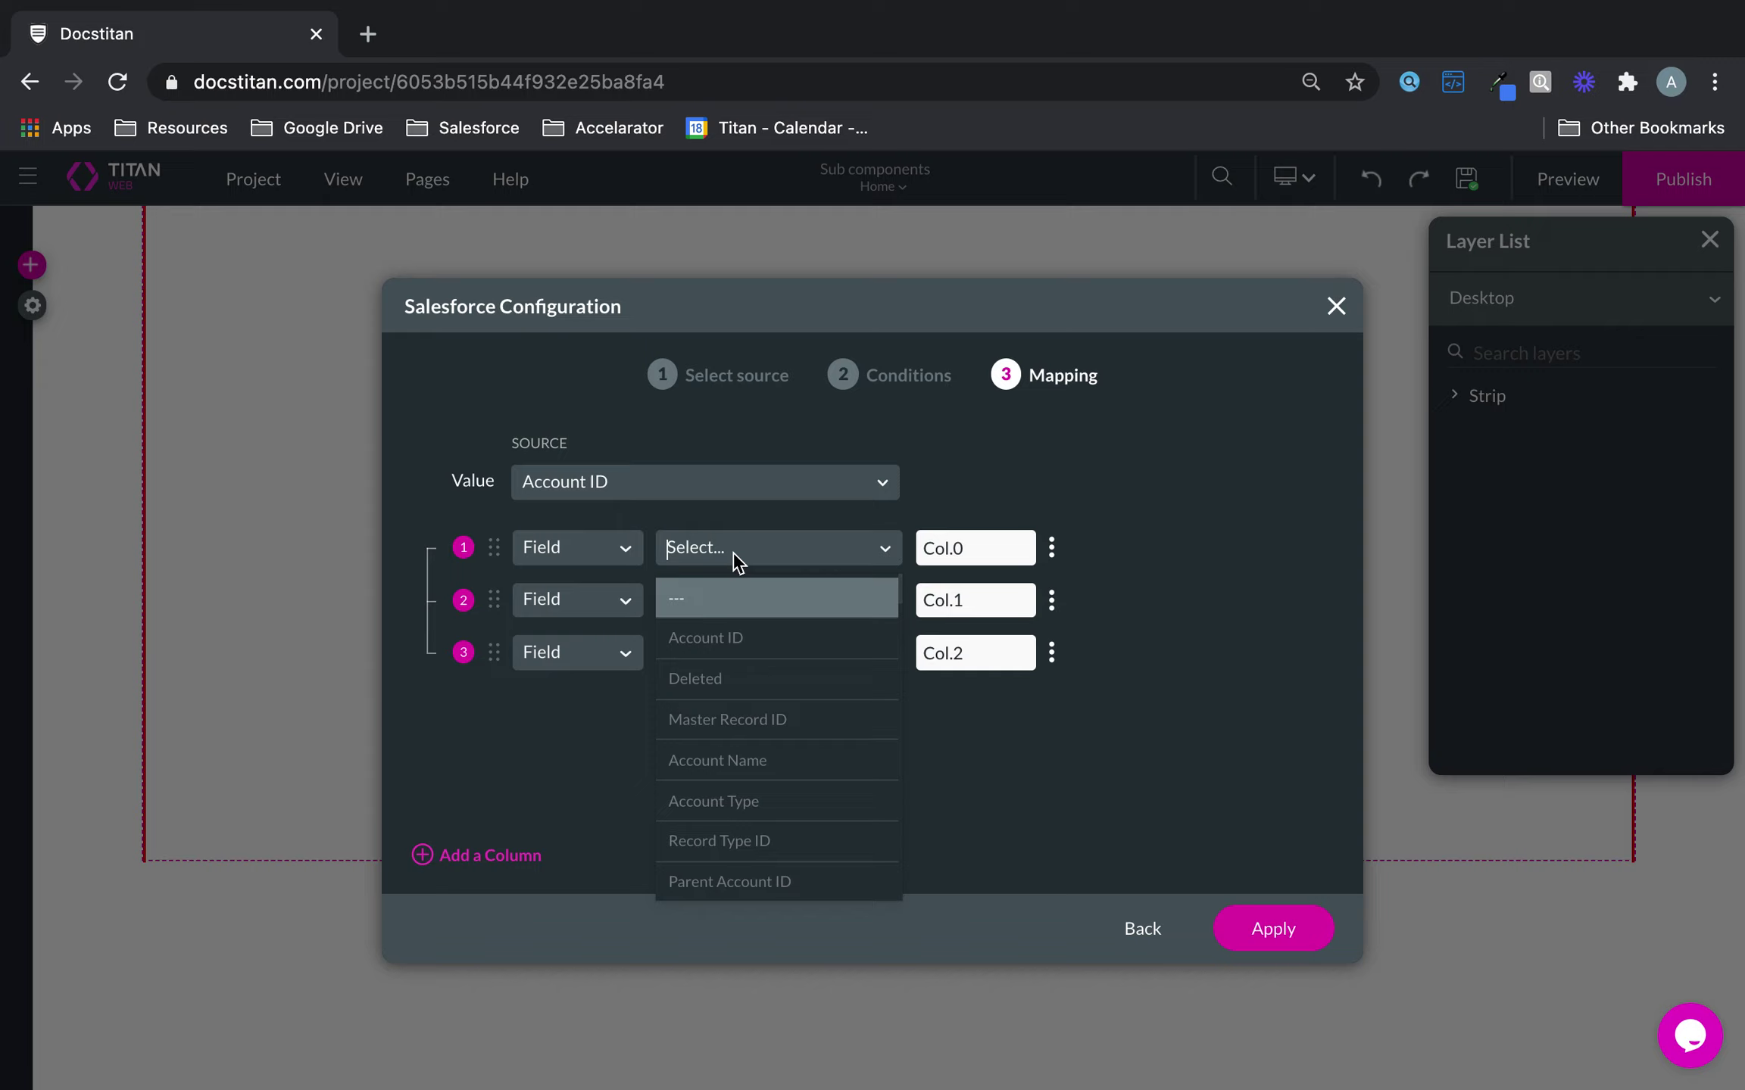
{"action": "left_click", "coordinate": [764, 760]}
{"action": "left_click", "coordinate": [776, 606]}
{"action": "type", "text": "num"}
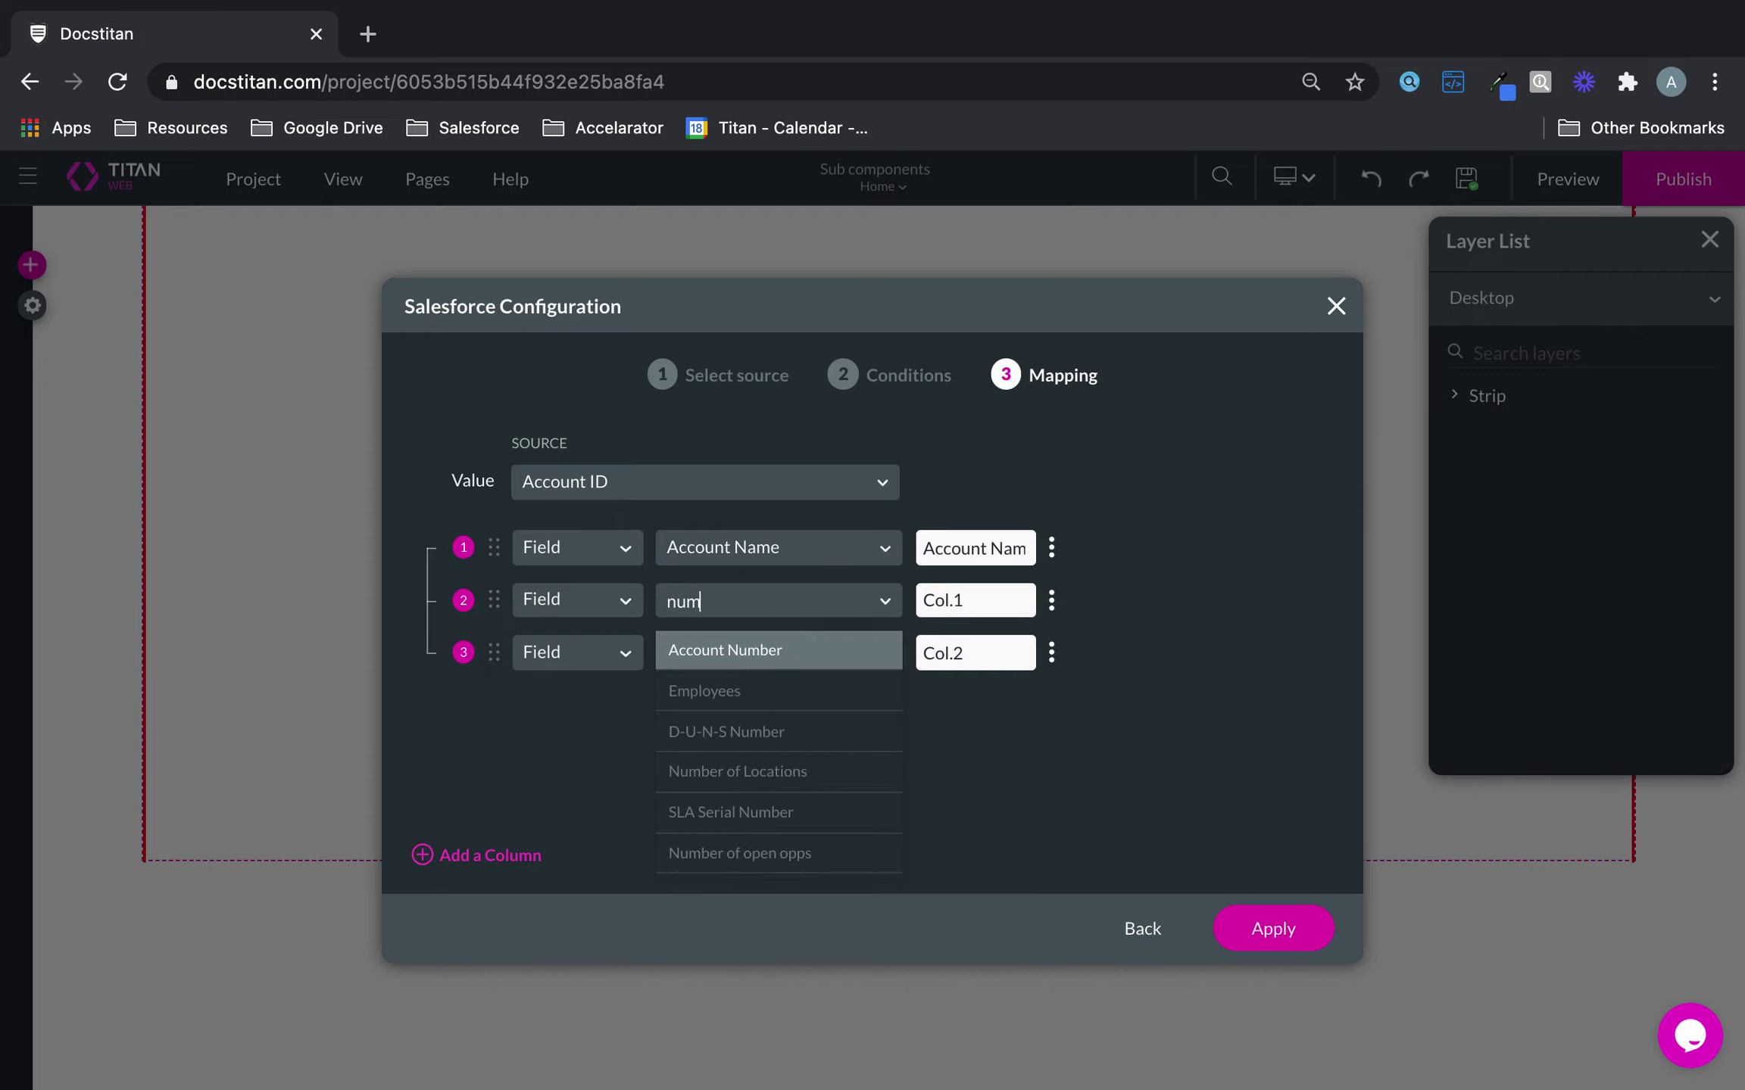
{"action": "left_click", "coordinate": [799, 650]}
{"action": "left_click", "coordinate": [794, 650]}
{"action": "type", "text": "type"}
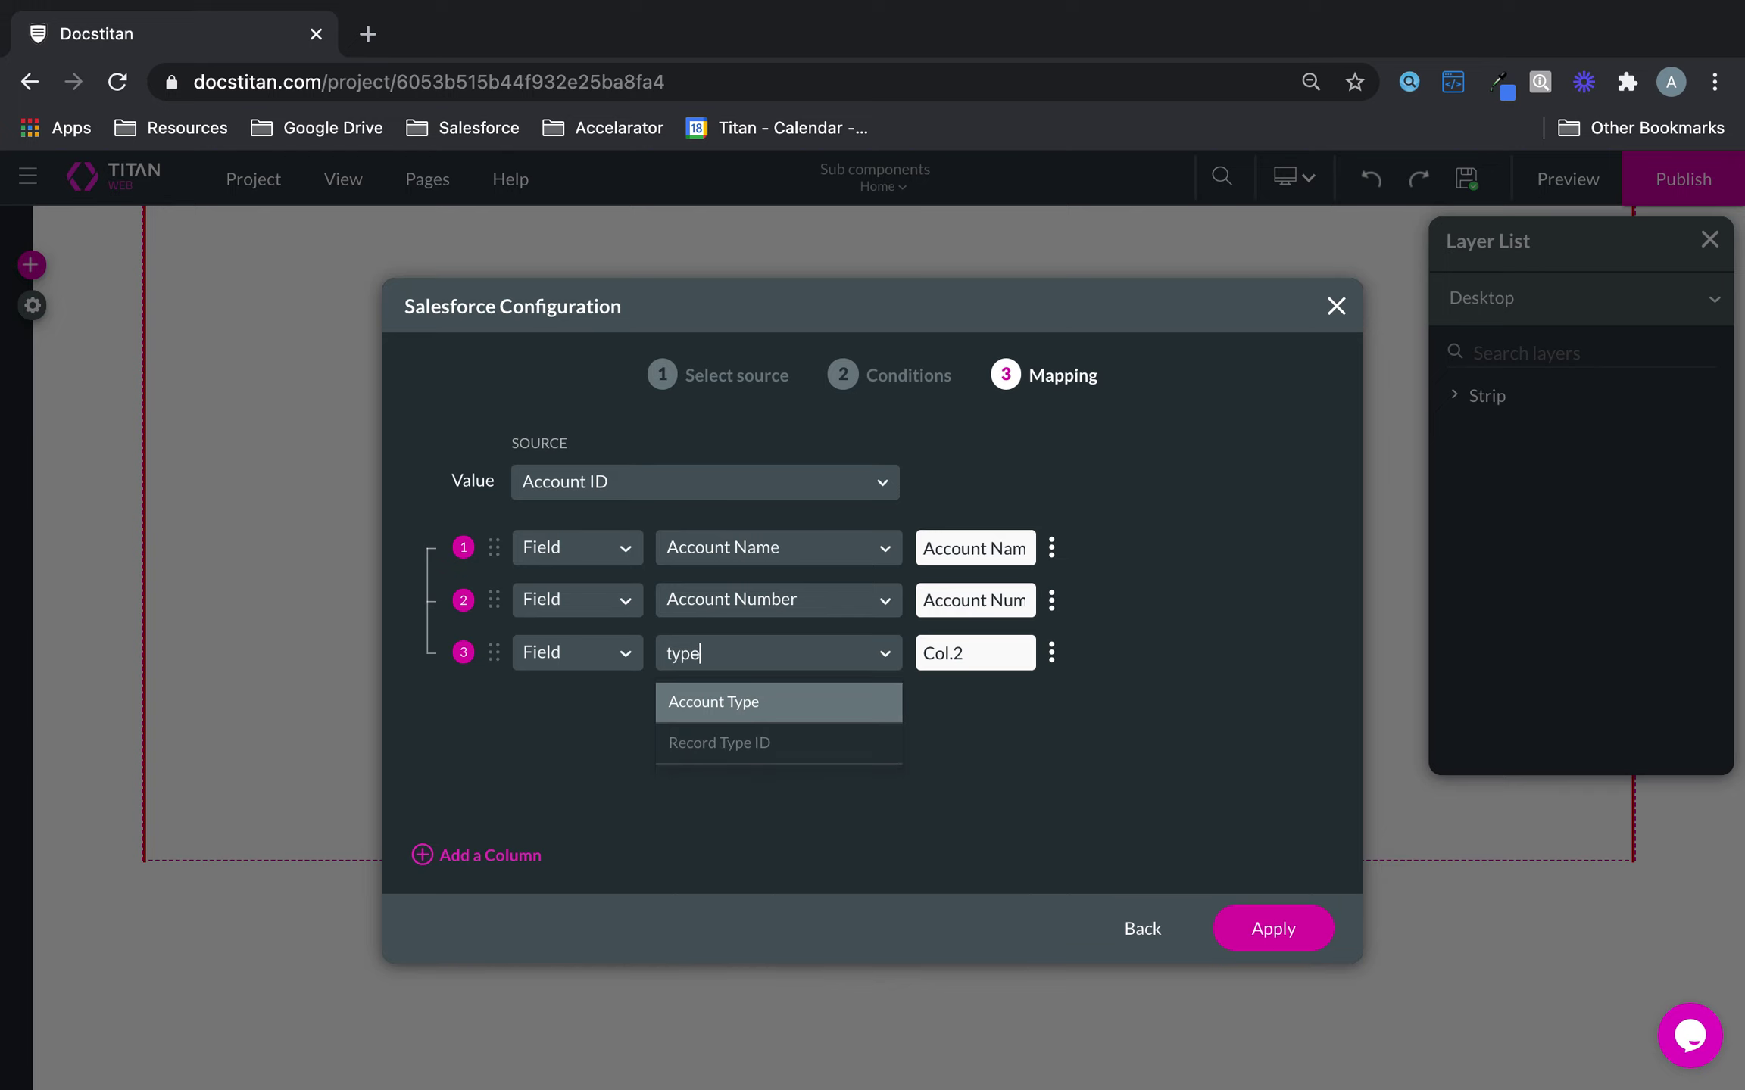
{"action": "left_click", "coordinate": [813, 720]}
{"action": "left_click", "coordinate": [1263, 918]}
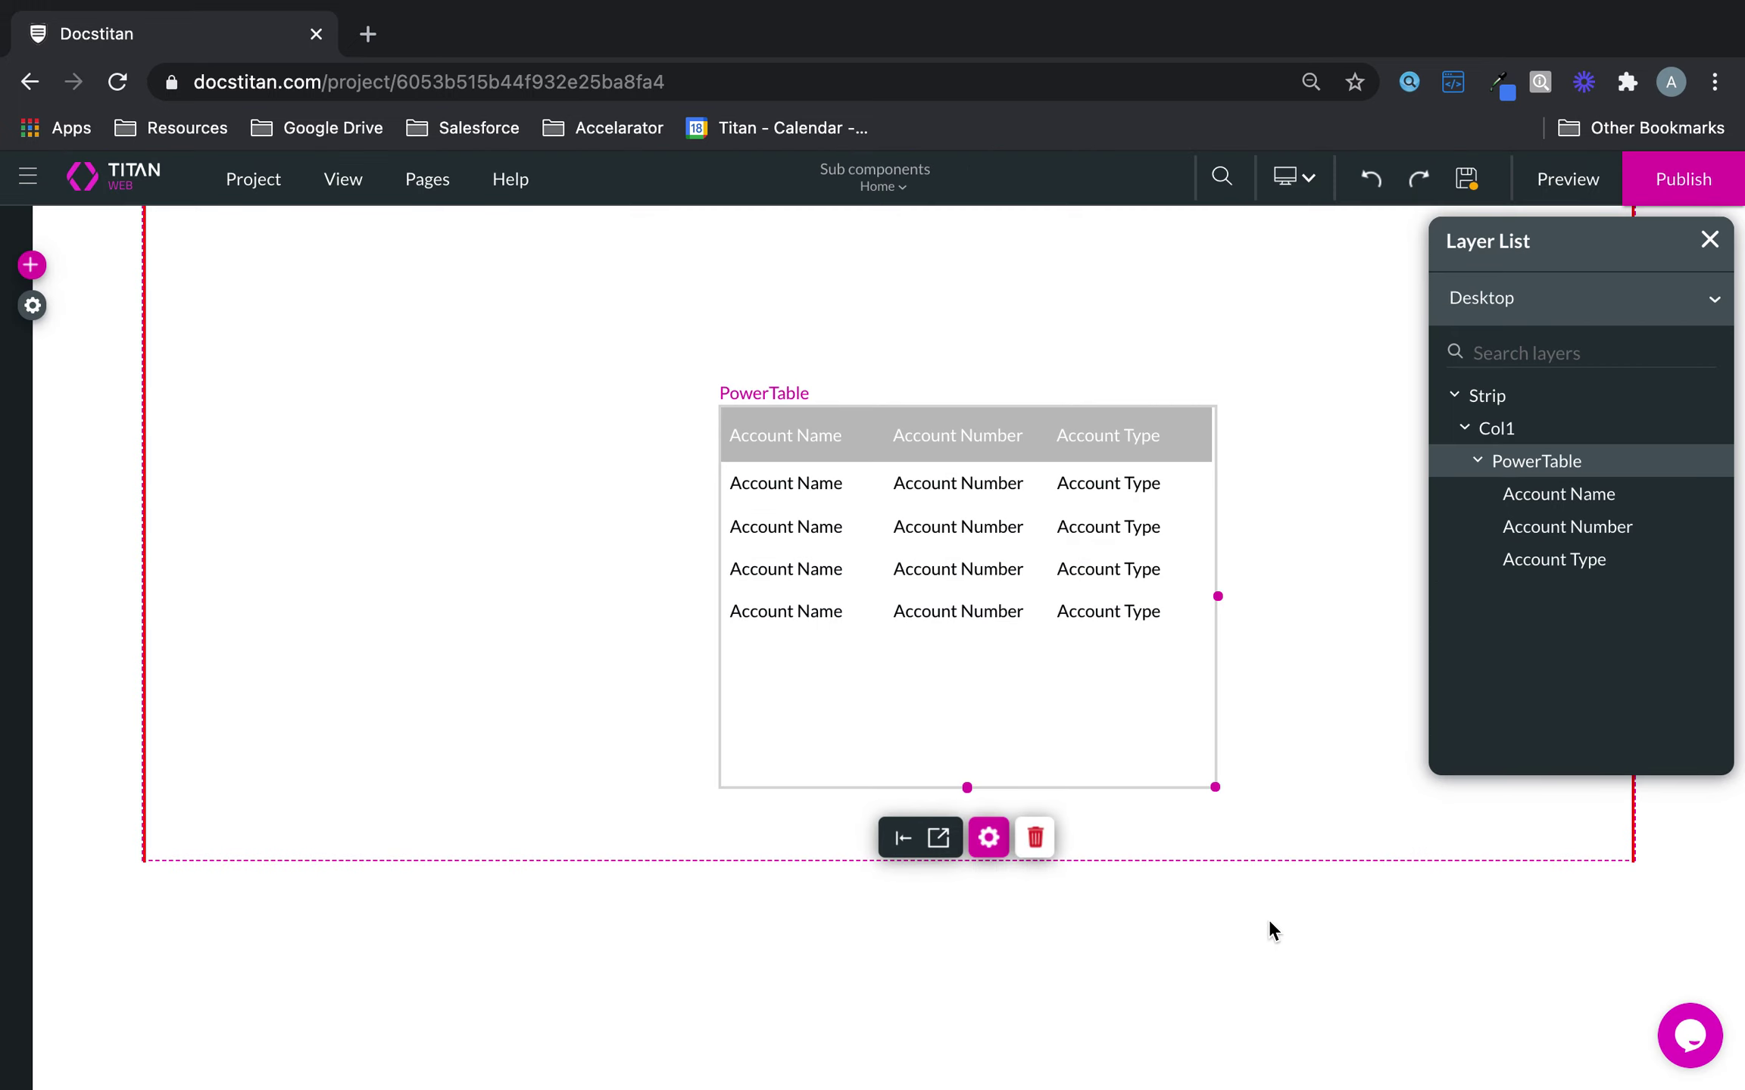
- Move the PowerTable toward the upper-left of the strip and enlarge it to about 923 by 487 px
{"action": "left_click", "coordinate": [727, 469]}
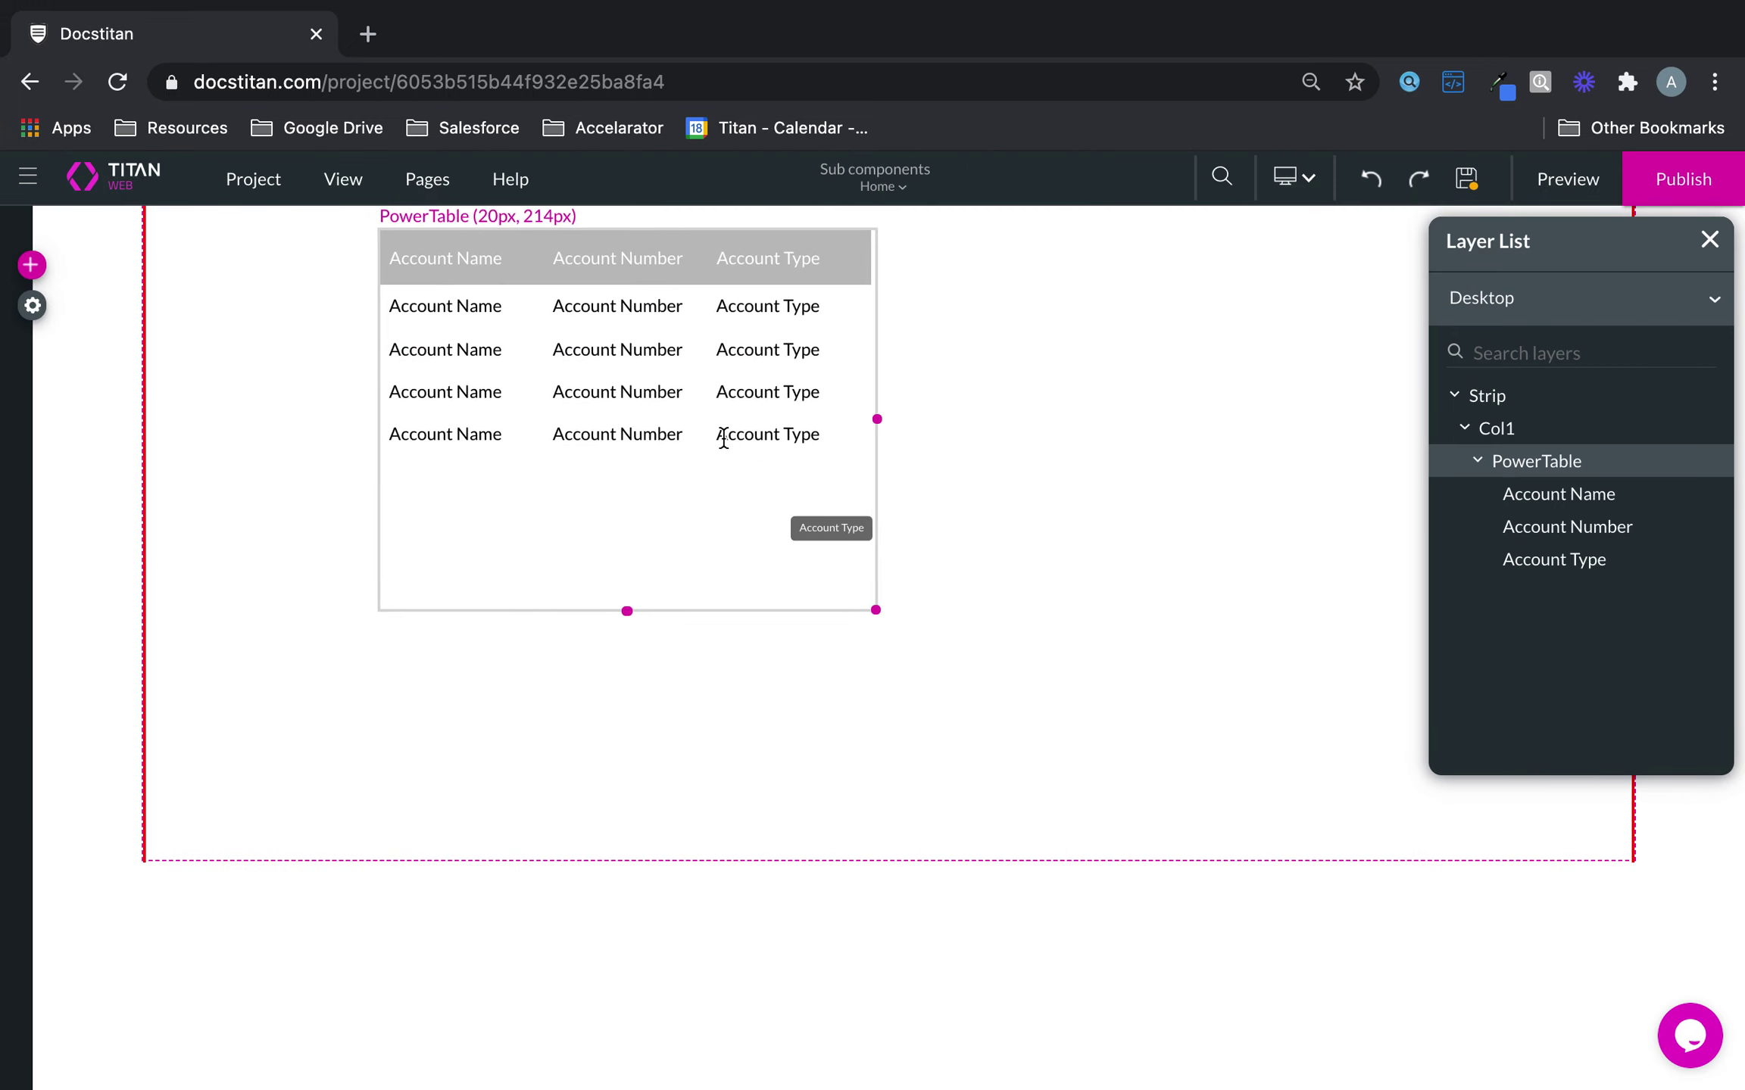
{"action": "left_click_drag", "start_coordinate": [878, 612], "coordinate": [1382, 763]}
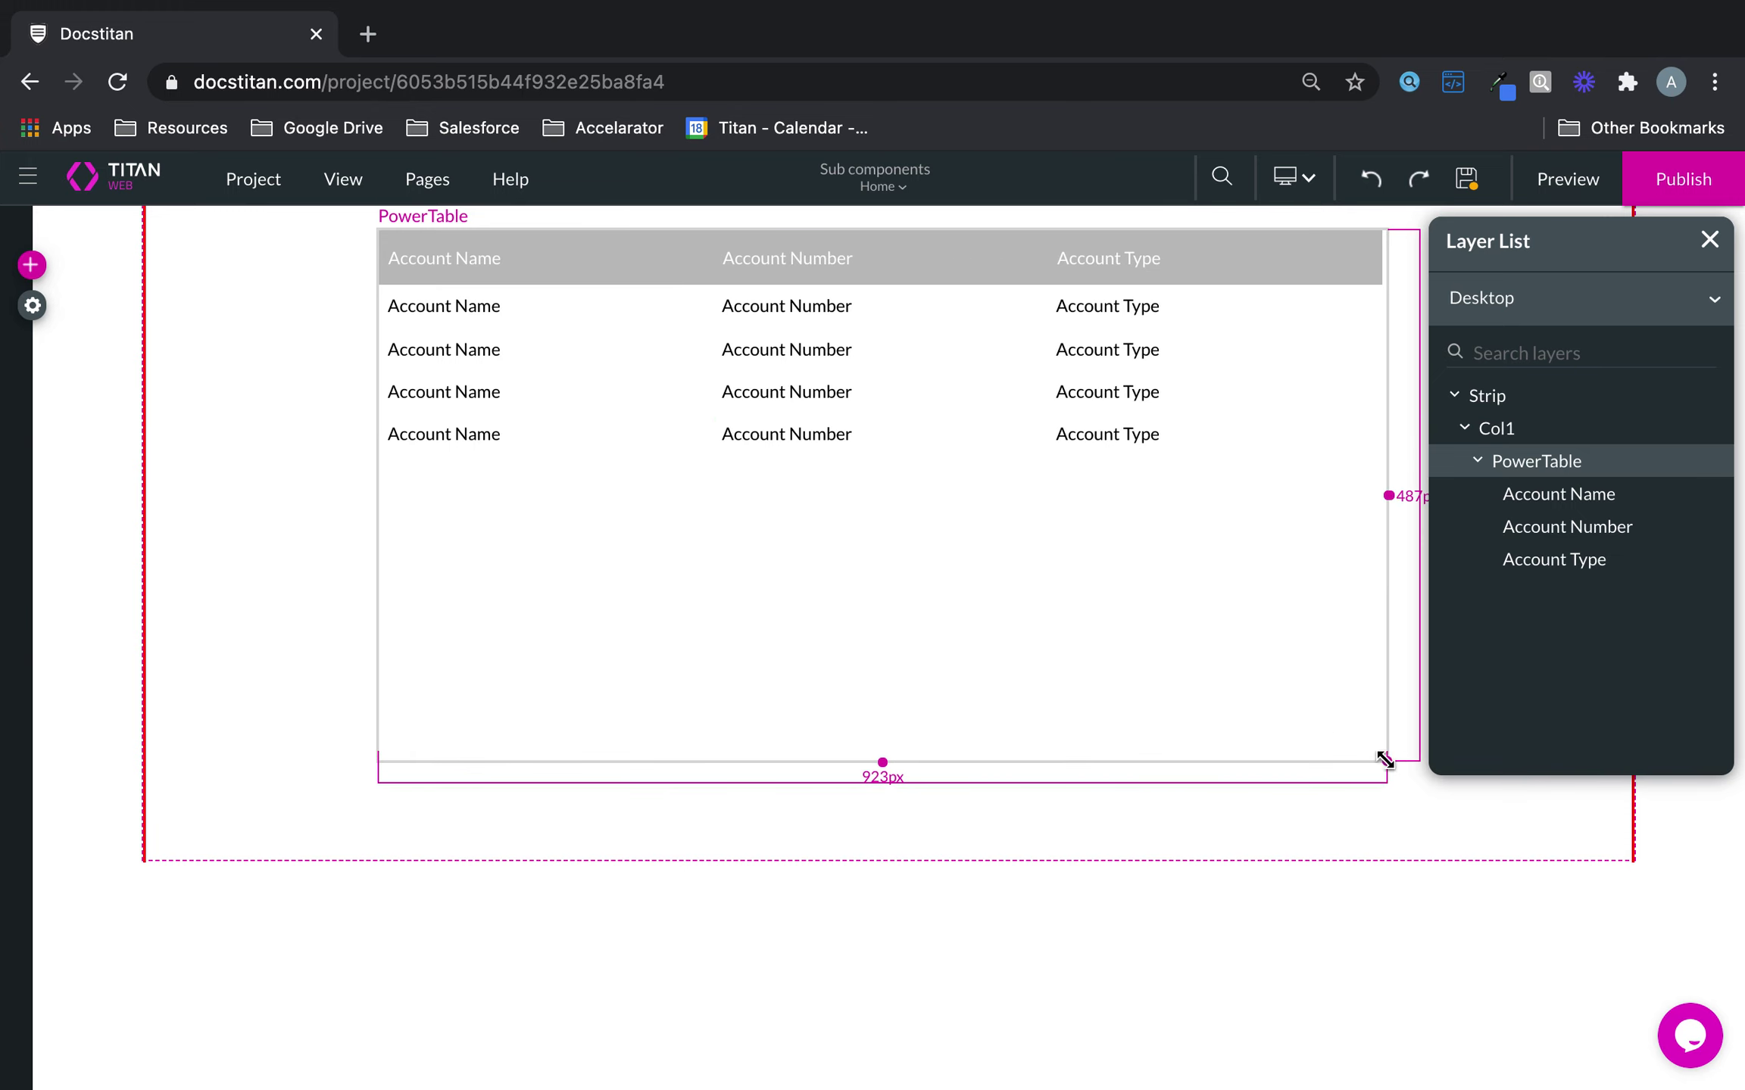
- Open the PowerTable's mapping and configure a component of type Table on the Account Type column
{"action": "left_click", "coordinate": [903, 812]}
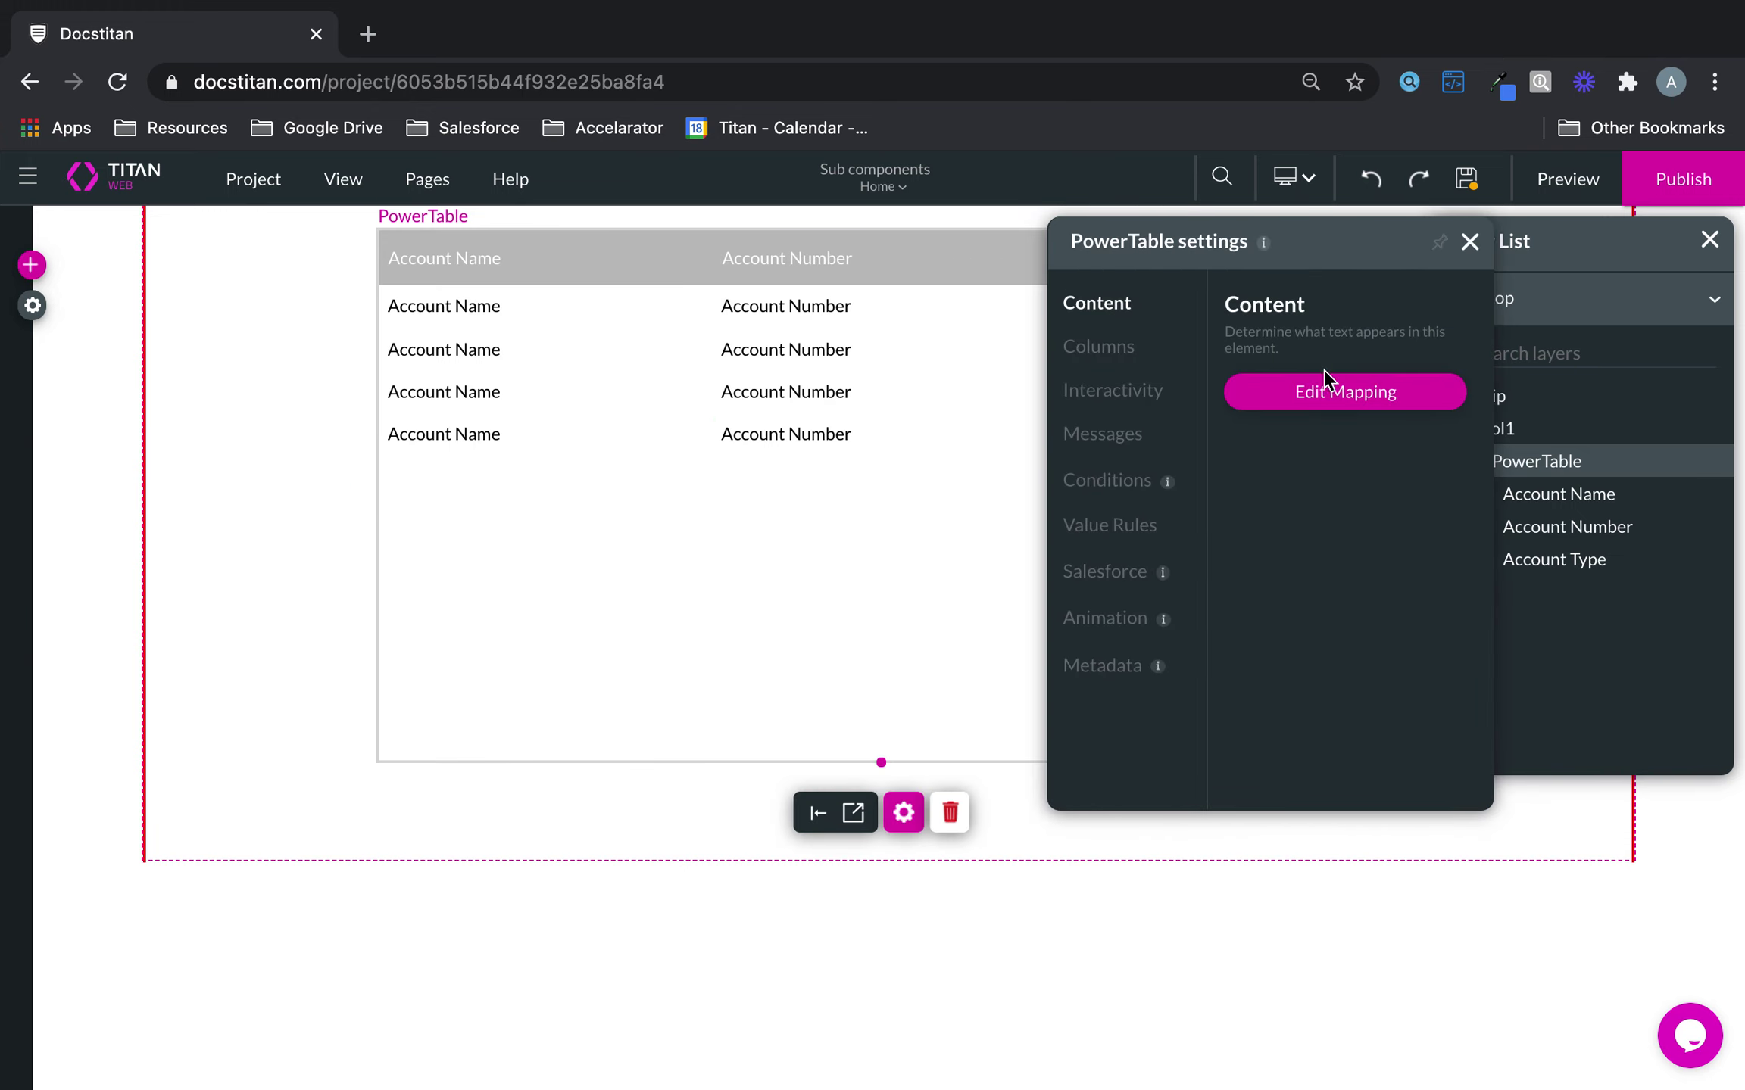
{"action": "left_click", "coordinate": [1314, 389]}
{"action": "left_click", "coordinate": [1051, 653]}
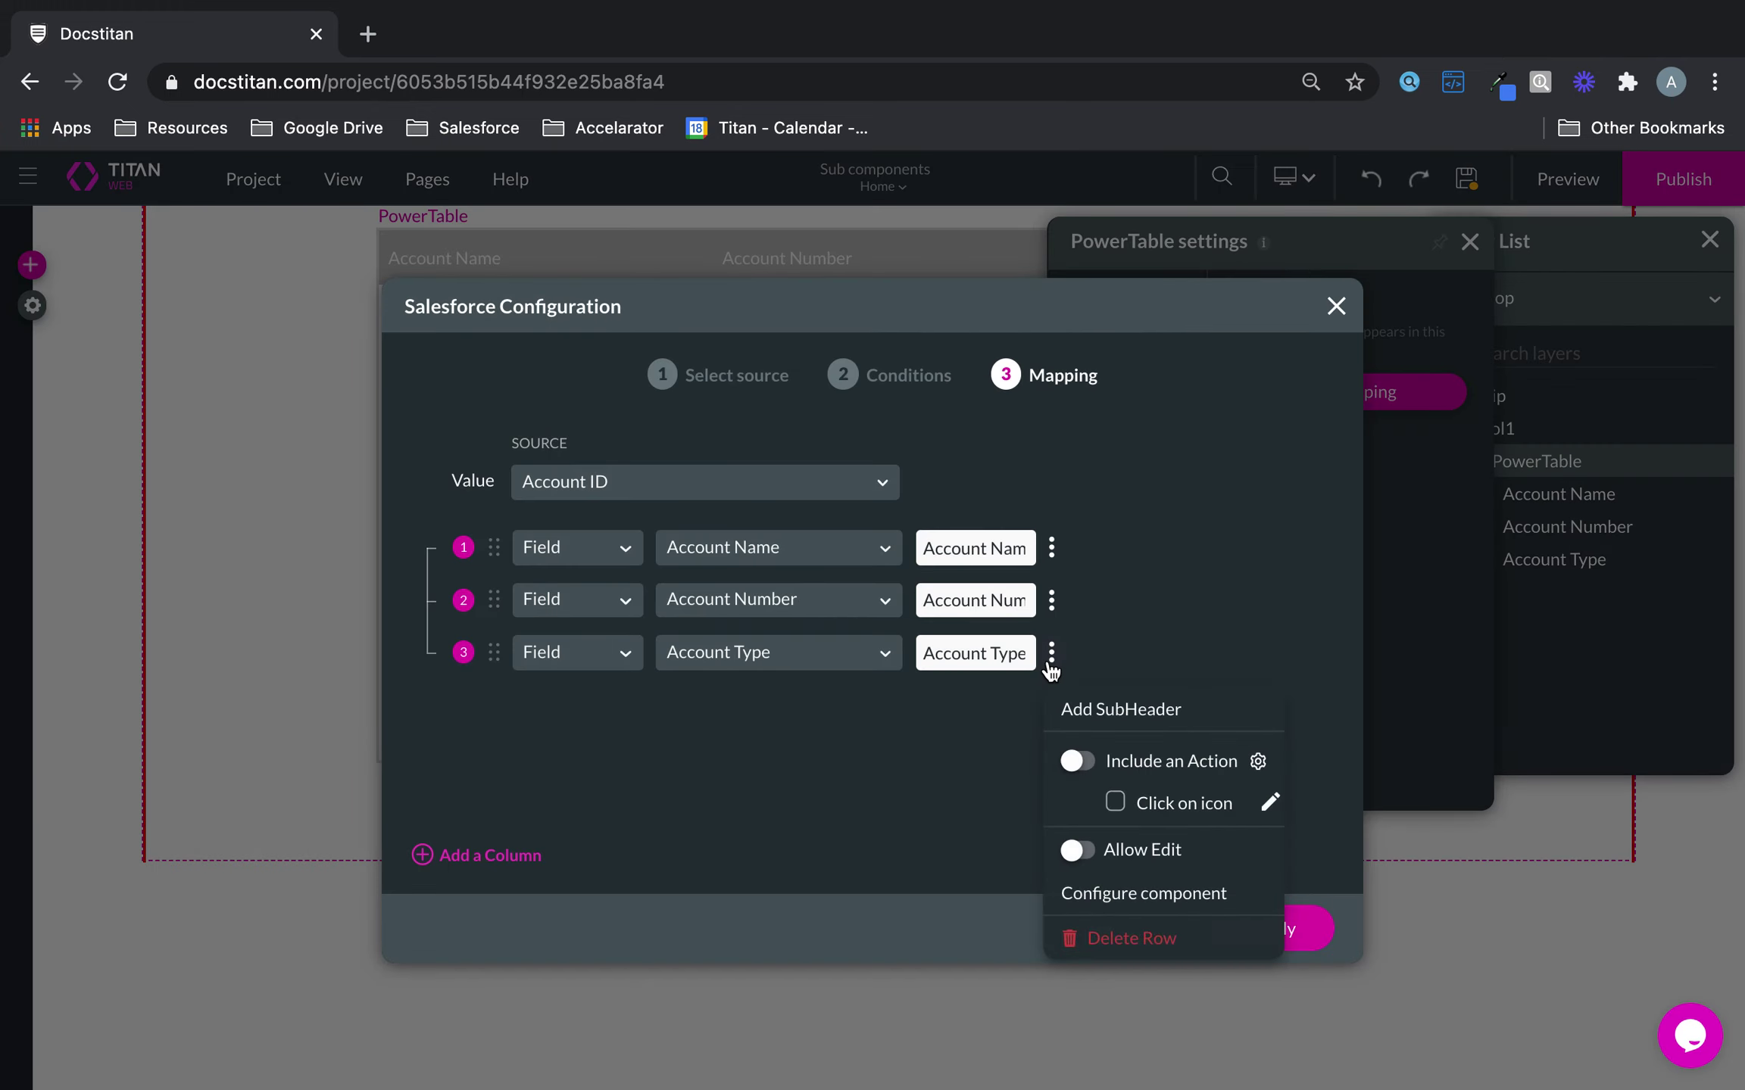
{"action": "left_click", "coordinate": [1118, 893]}
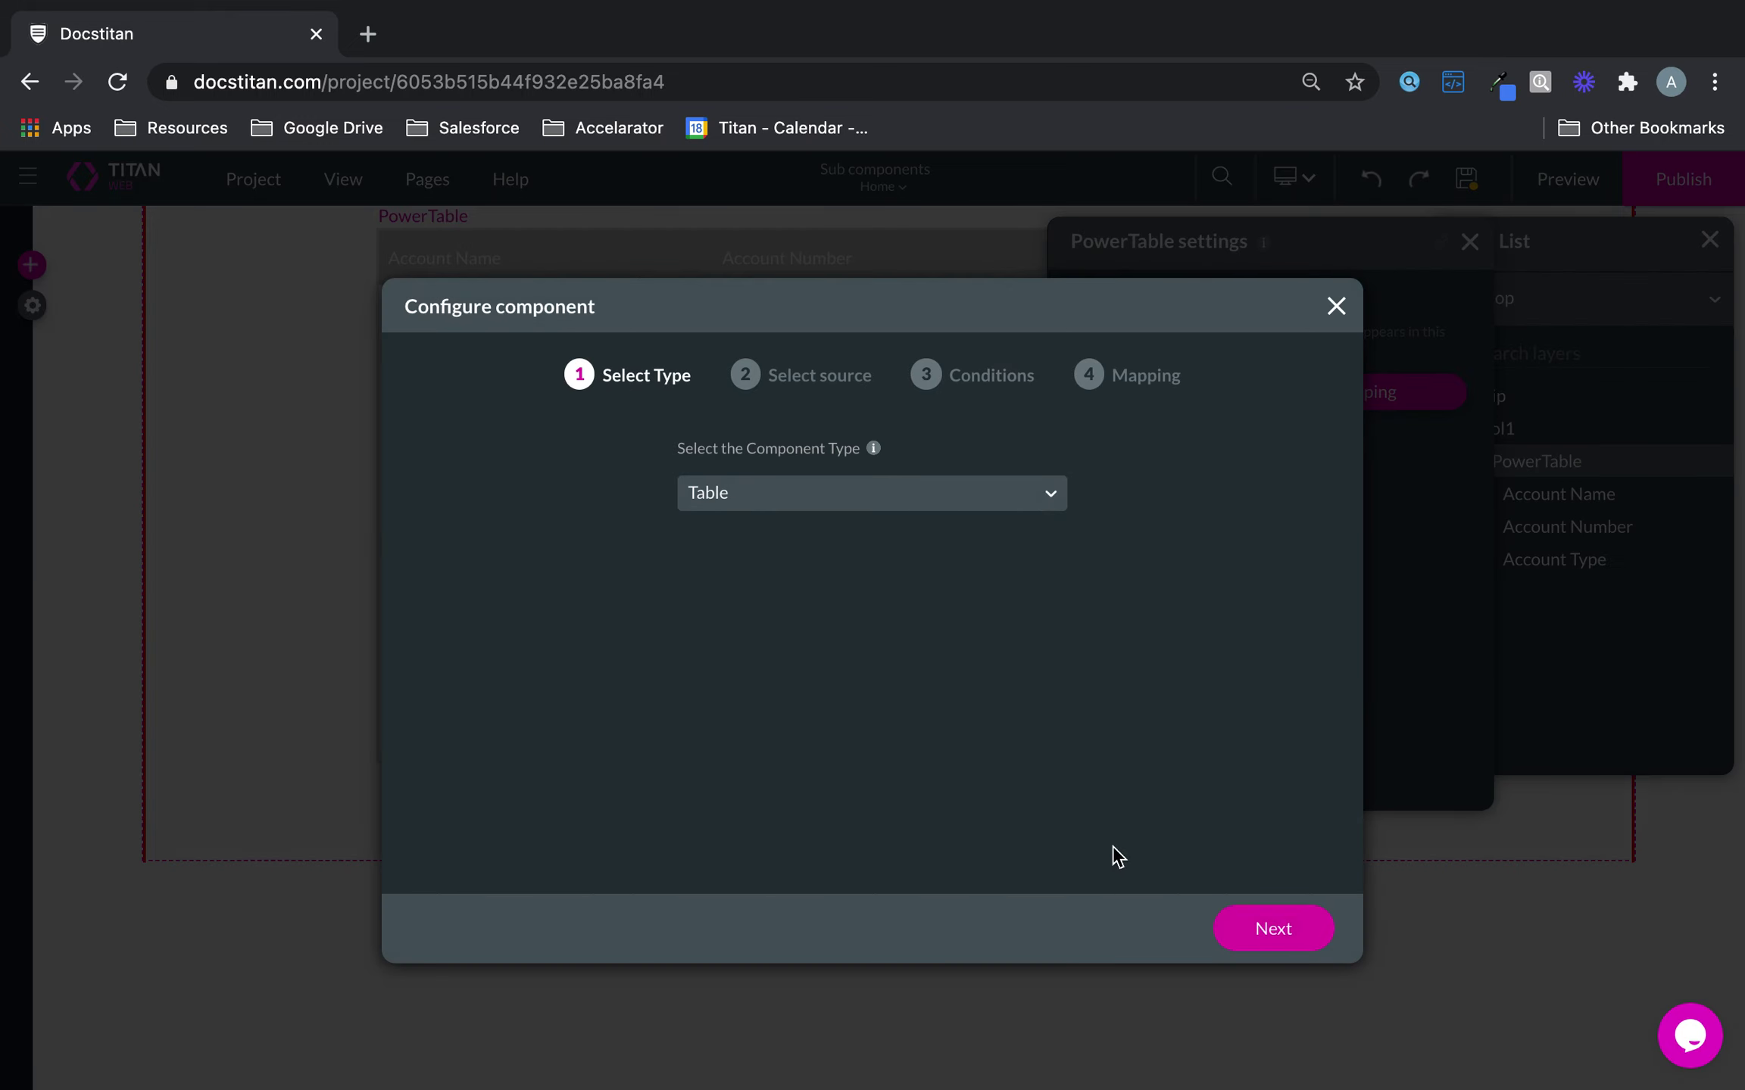
{"action": "left_click", "coordinate": [977, 503]}
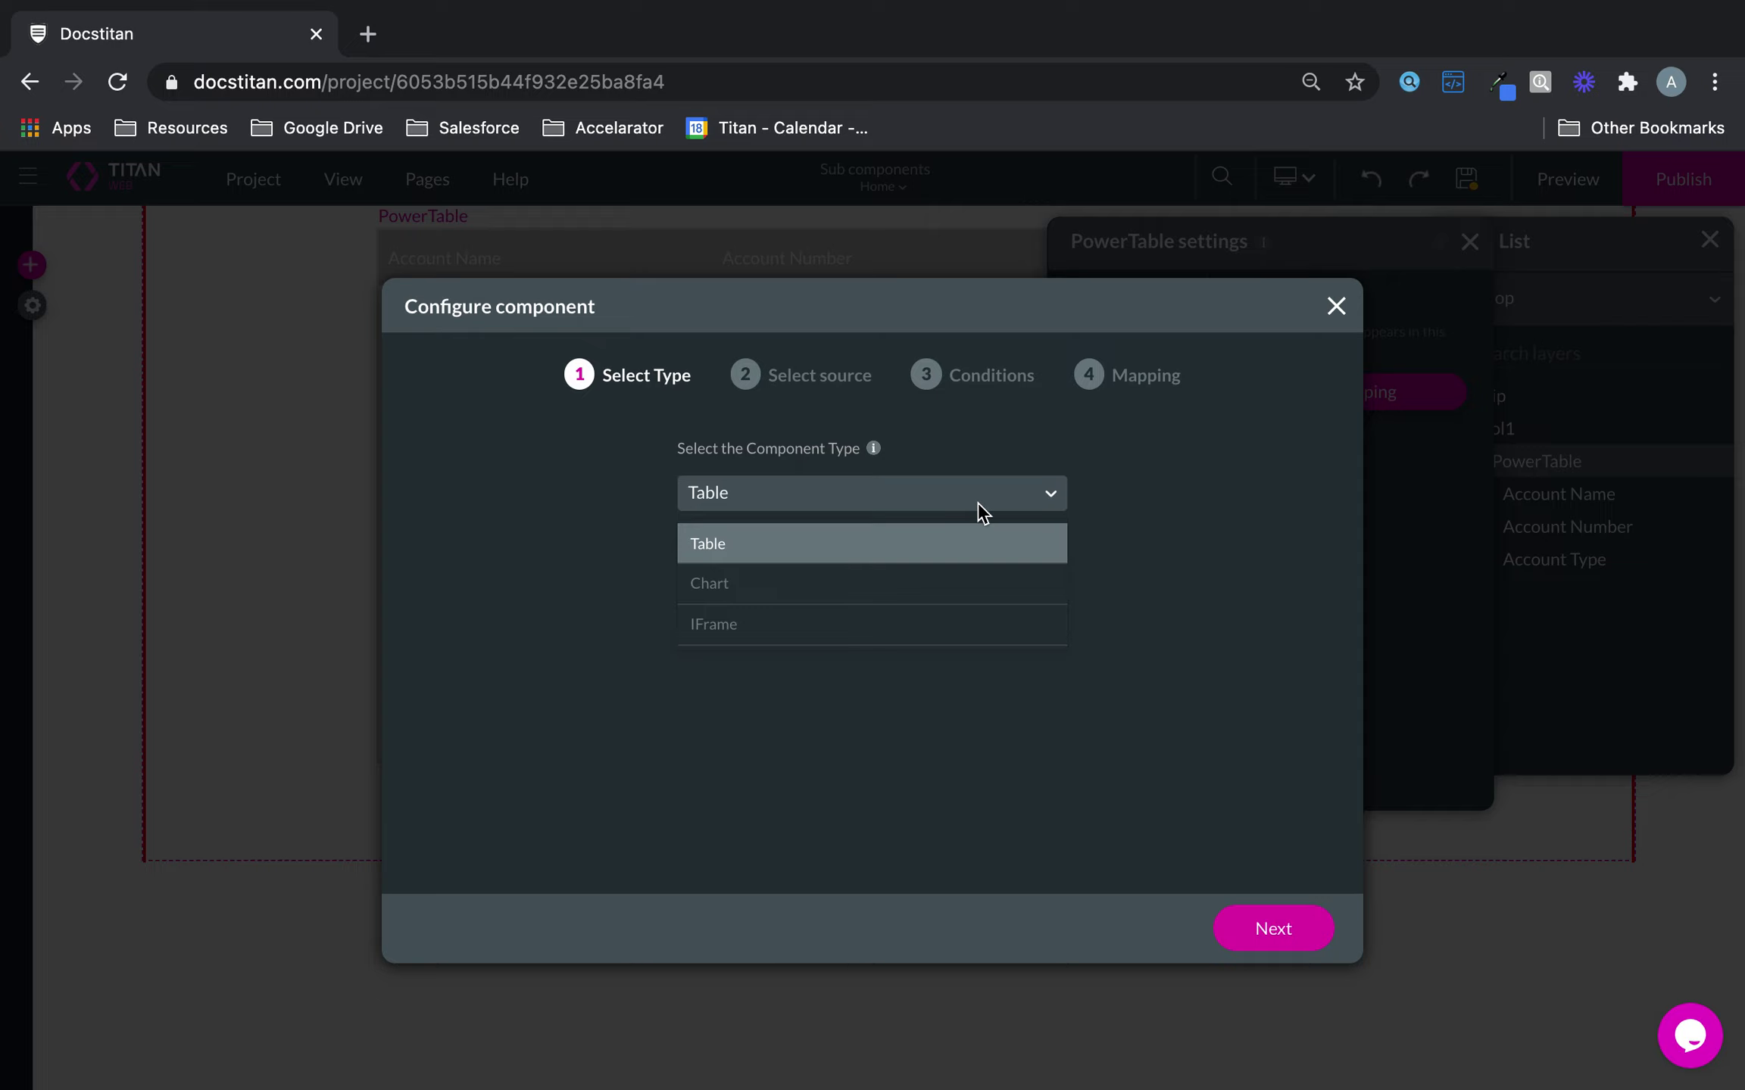
{"action": "left_click", "coordinate": [951, 566]}
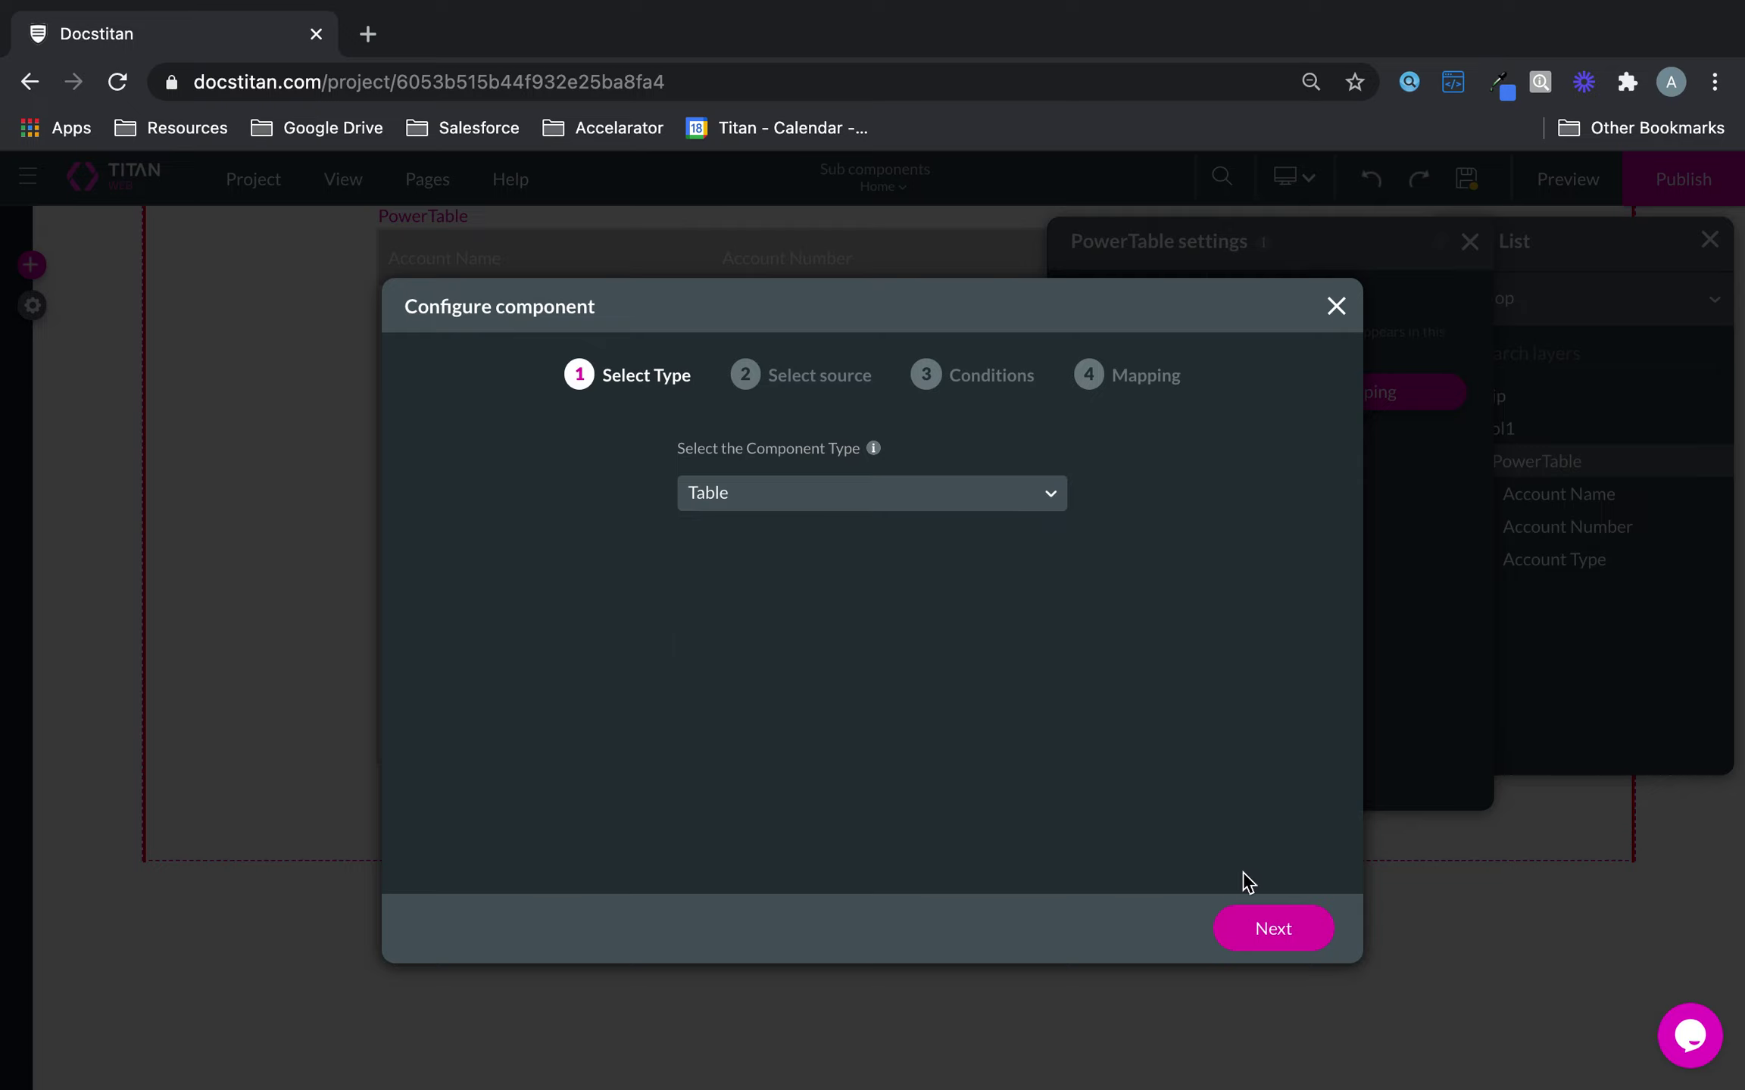
{"action": "left_click", "coordinate": [1257, 928]}
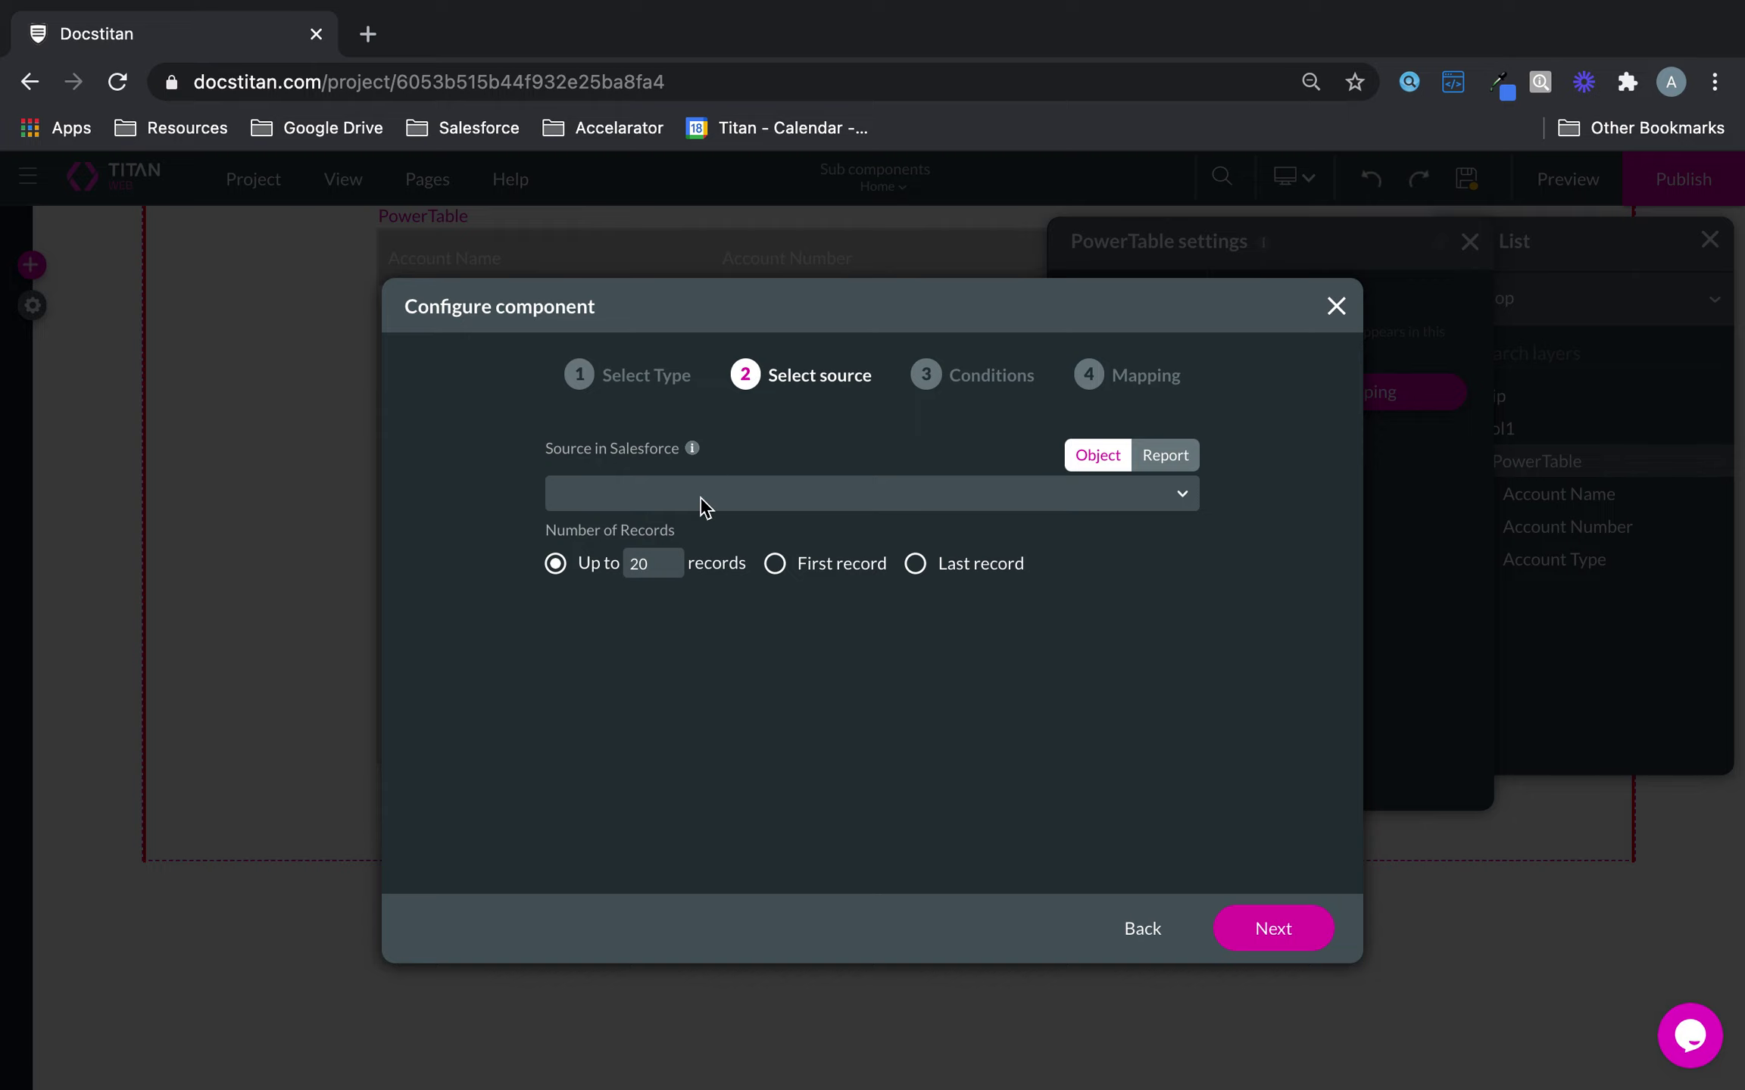
- Choose the Contact object as the component's Salesforce source and continue to its conditions
{"action": "left_click", "coordinate": [701, 498]}
{"action": "type", "text": "cont"}
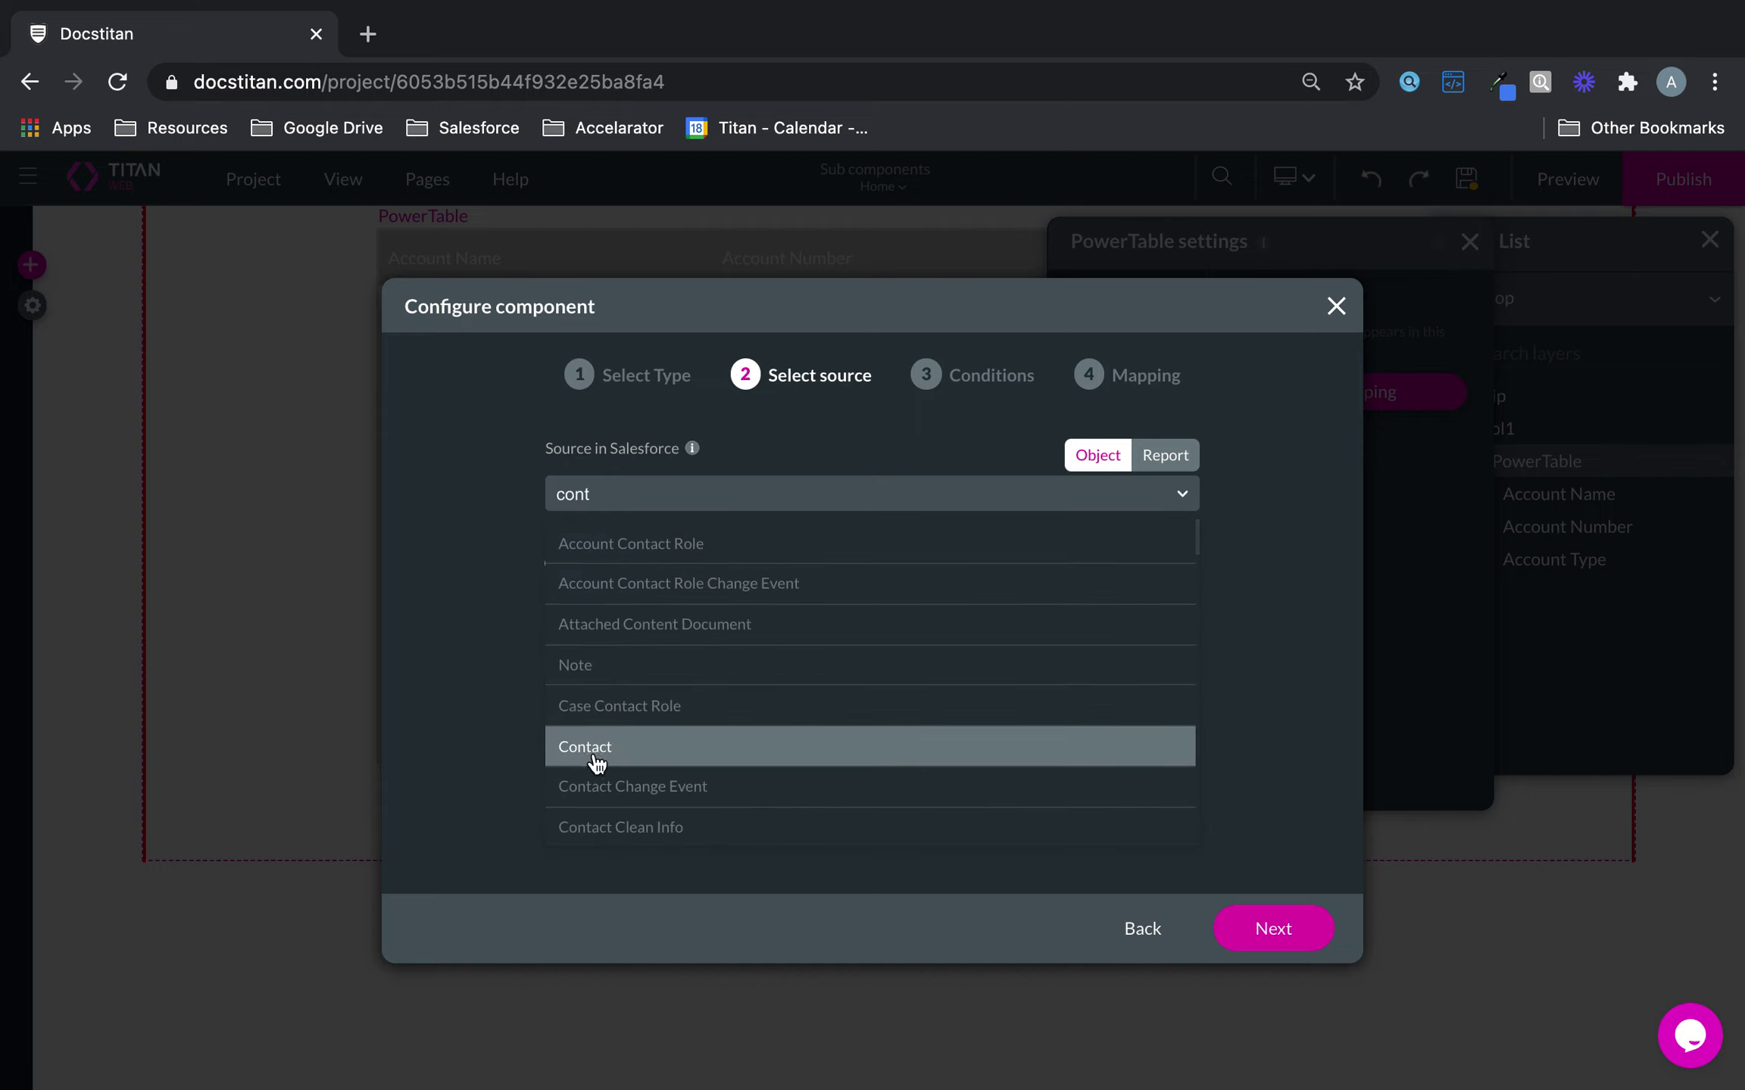
{"action": "left_click", "coordinate": [595, 752]}
{"action": "left_click", "coordinate": [1264, 939]}
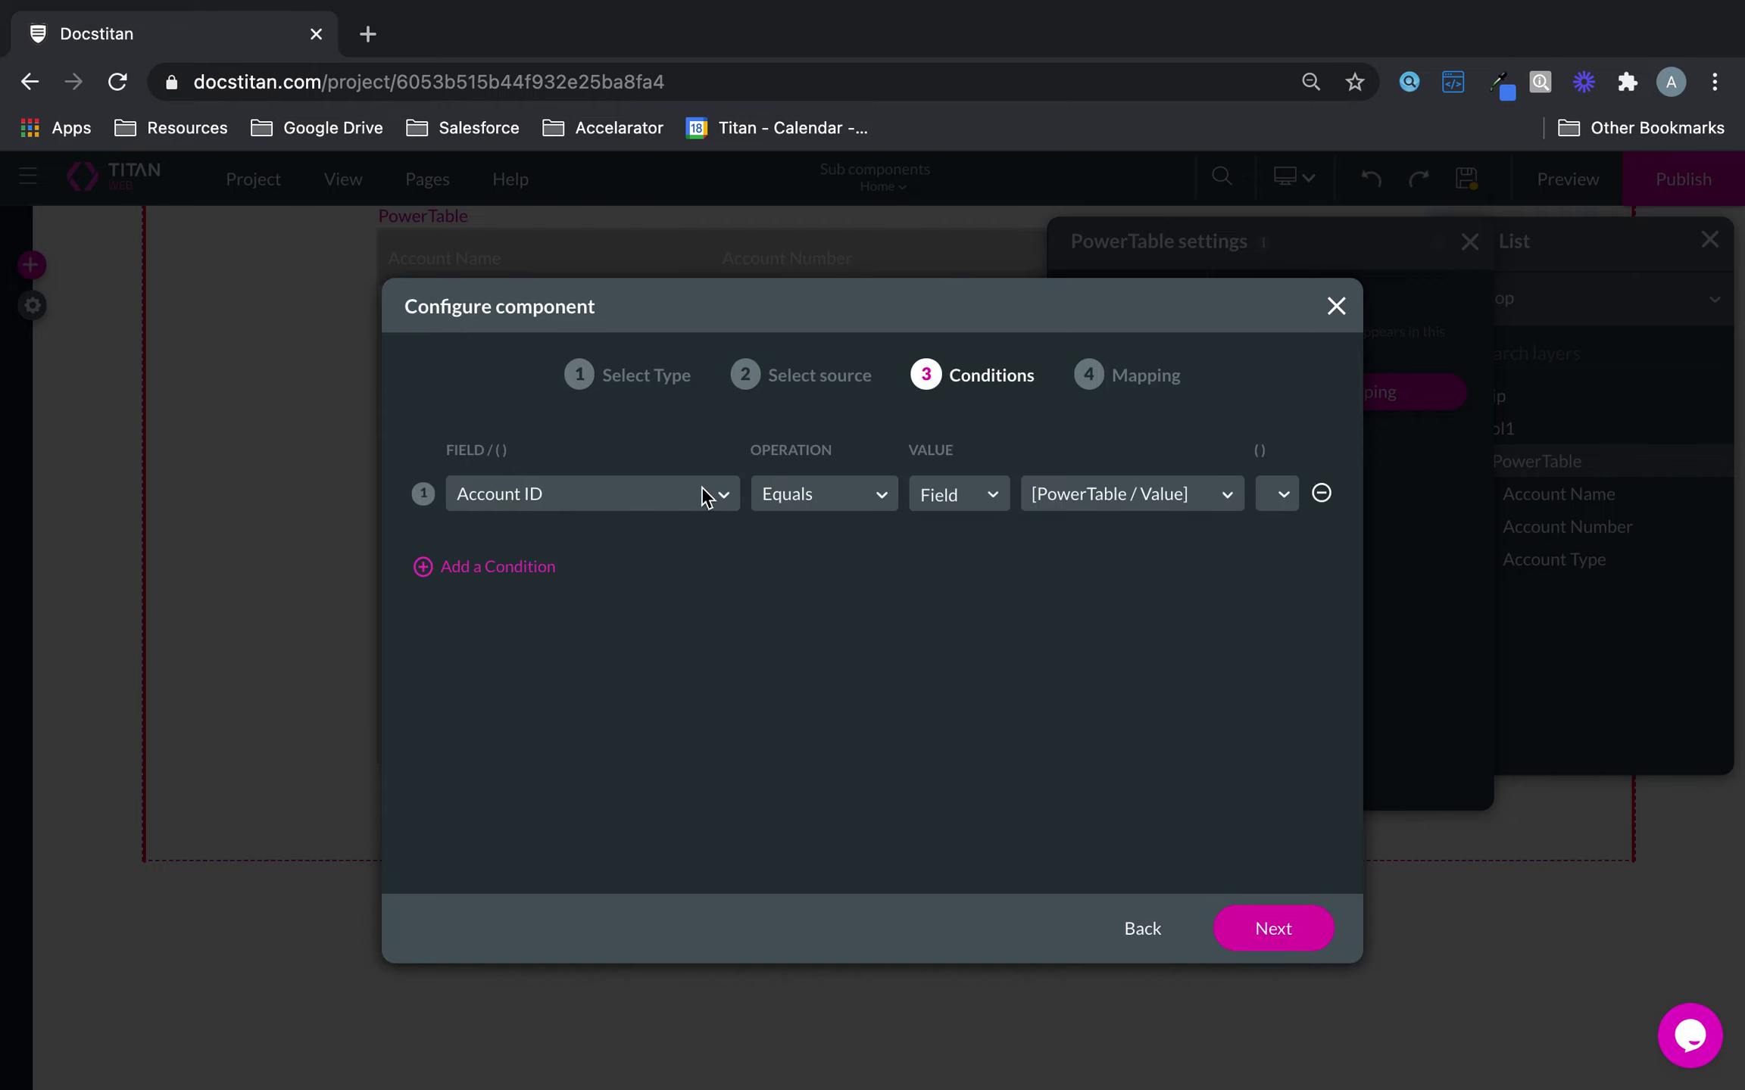
{"action": "left_click", "coordinate": [539, 572]}
{"action": "left_click", "coordinate": [491, 650]}
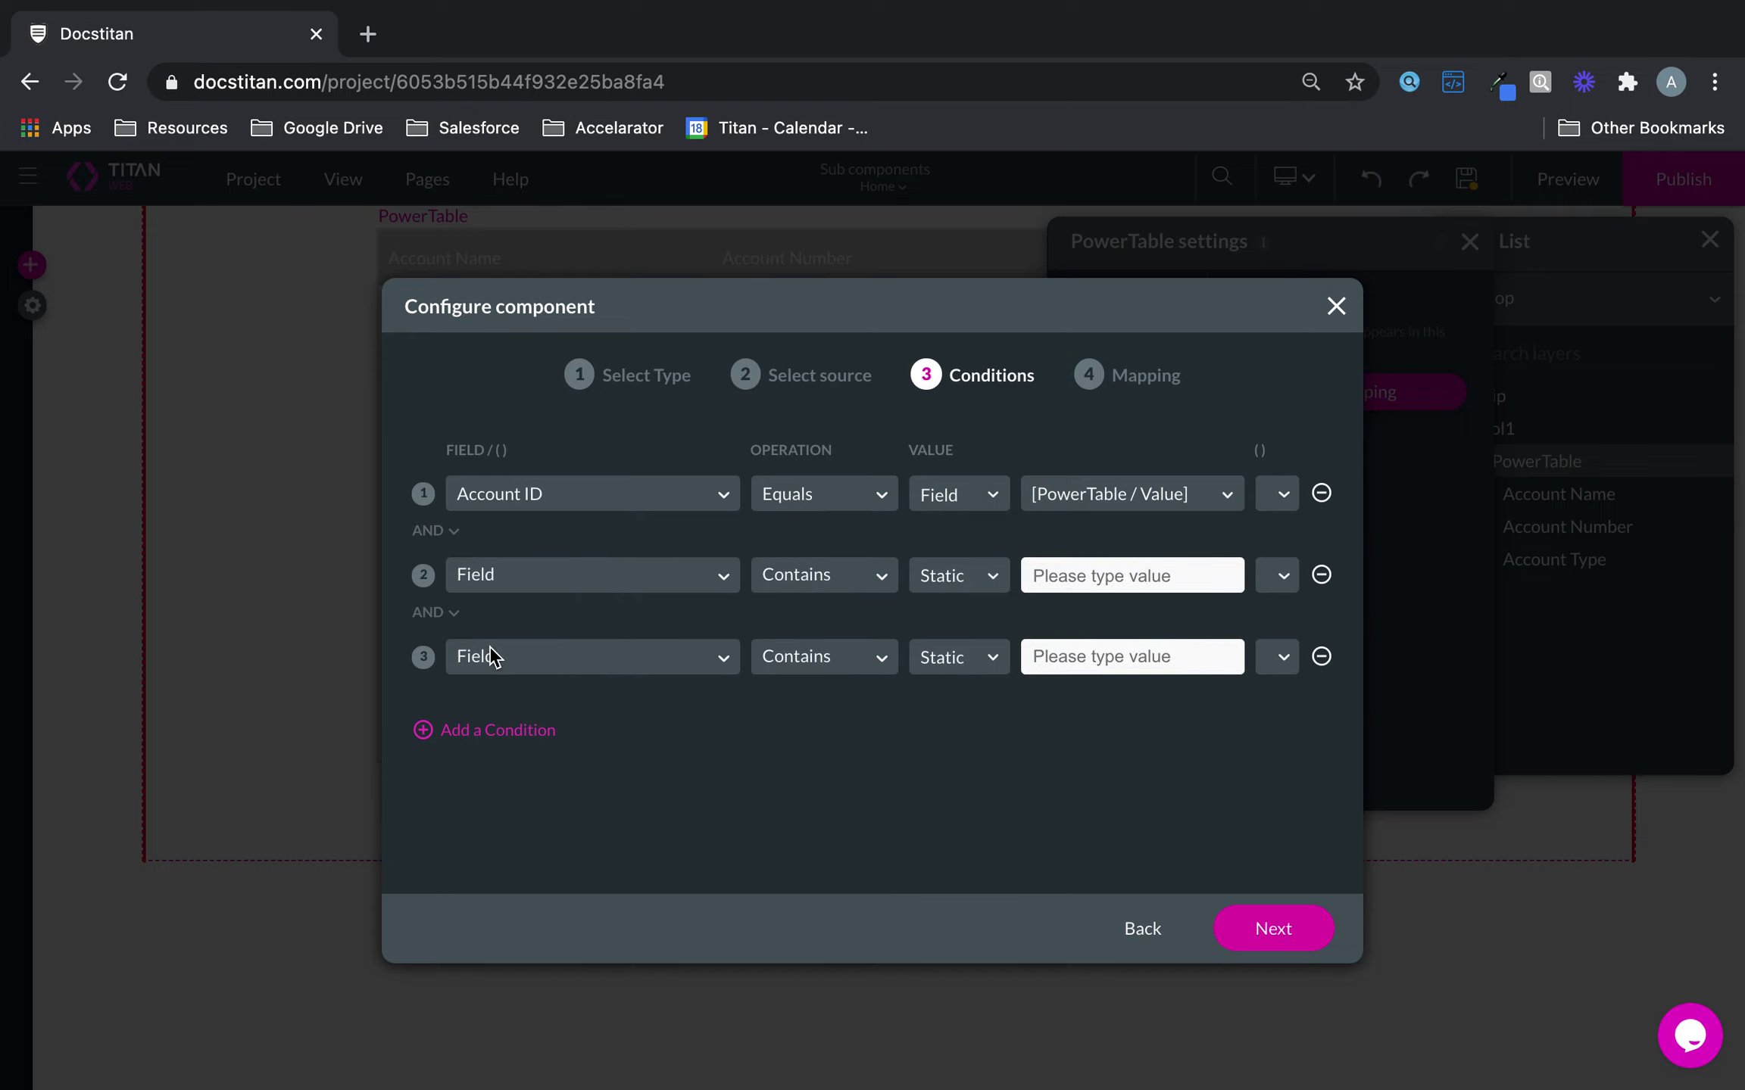
{"action": "left_click", "coordinate": [488, 729]}
{"action": "left_click", "coordinate": [1321, 576]}
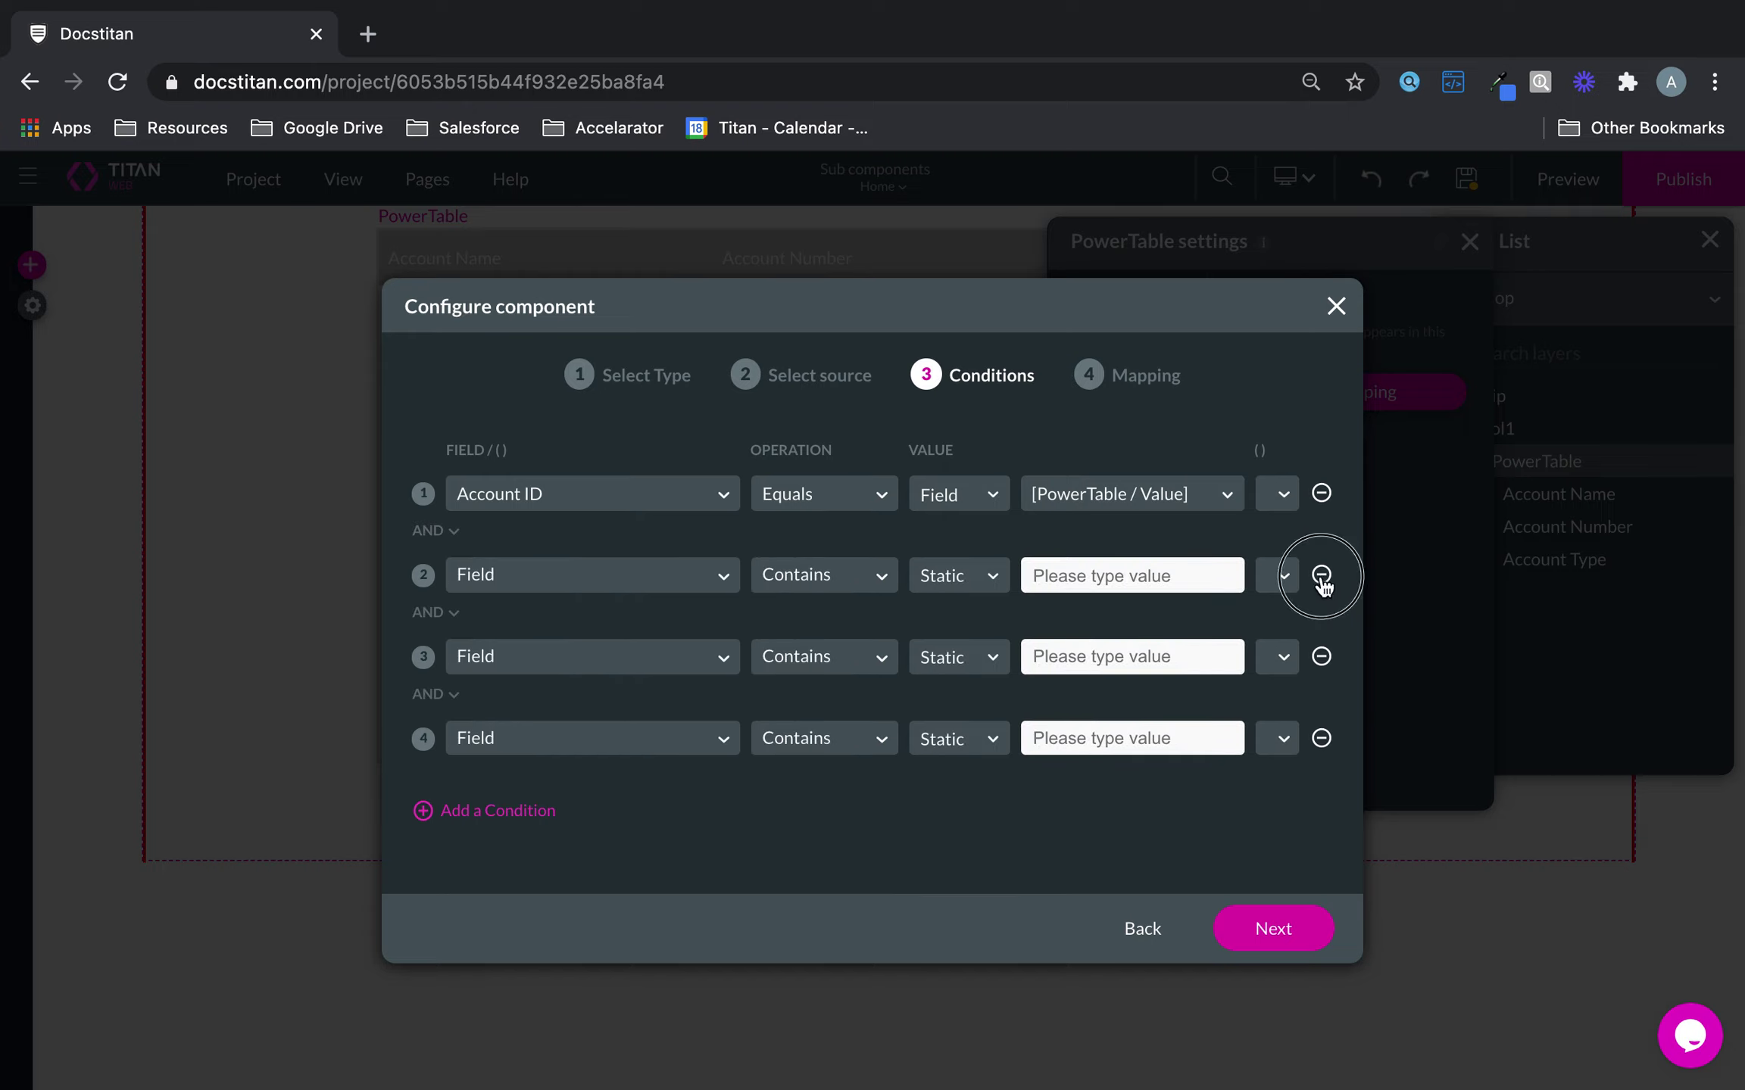
{"action": "left_click", "coordinate": [1321, 576]}
{"action": "left_click", "coordinate": [1321, 576]}
- Keep the Account ID condition and add three columns to the contact table's mapping
{"action": "left_click", "coordinate": [1278, 926]}
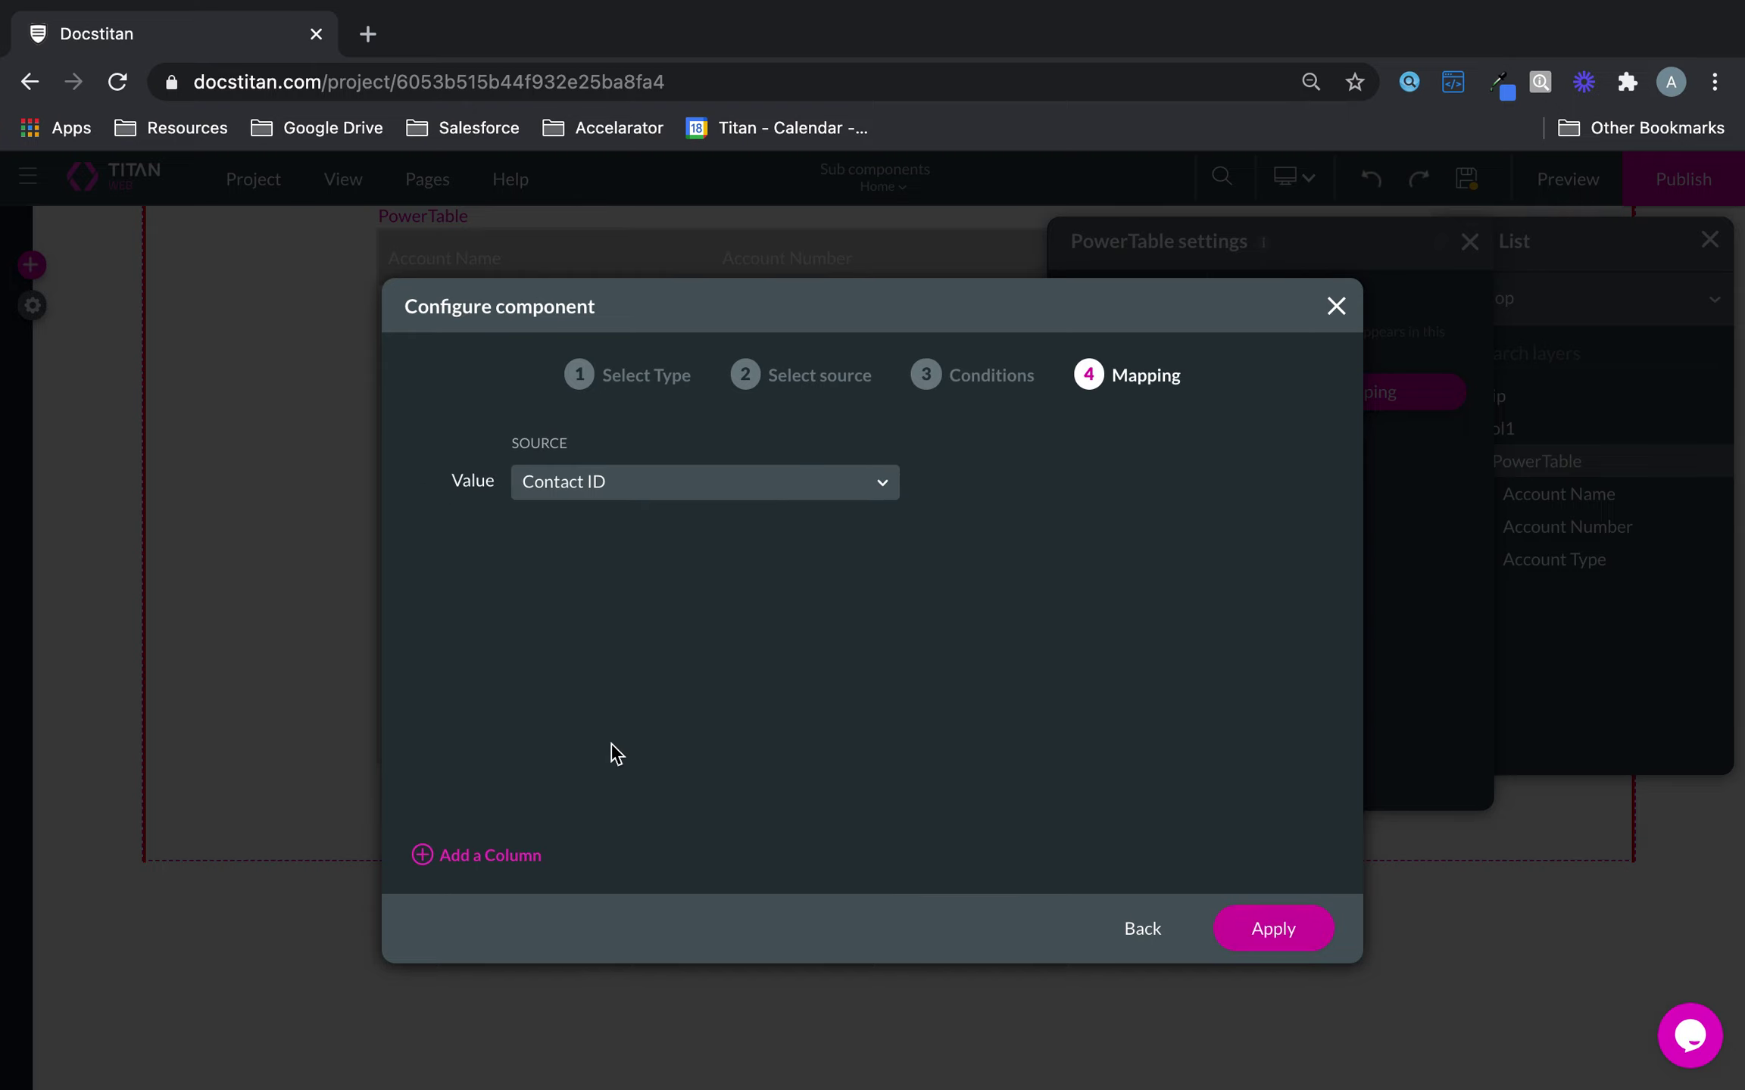
{"action": "left_click", "coordinate": [513, 855]}
{"action": "left_click", "coordinate": [513, 854]}
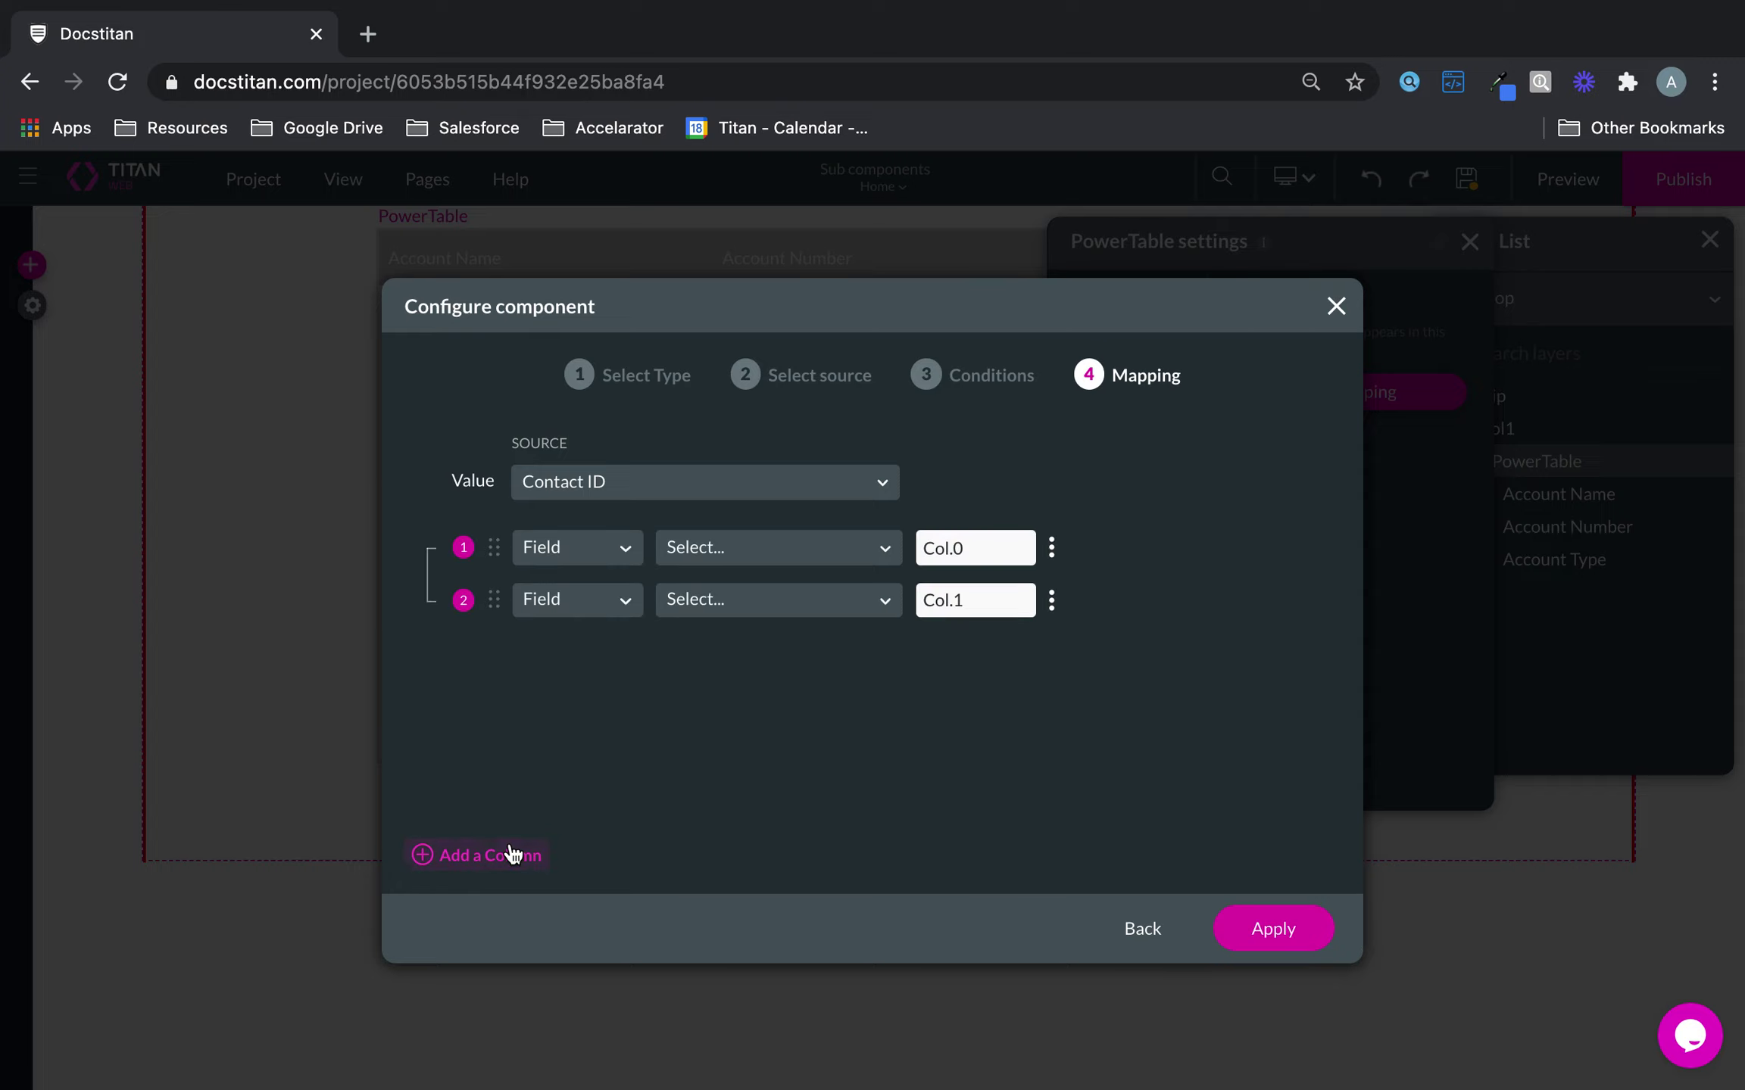
{"action": "left_click", "coordinate": [513, 855]}
- Map the contact table's first column to Full Name and its second column to Email
{"action": "left_click", "coordinate": [756, 561]}
{"action": "type", "text": "fir"}
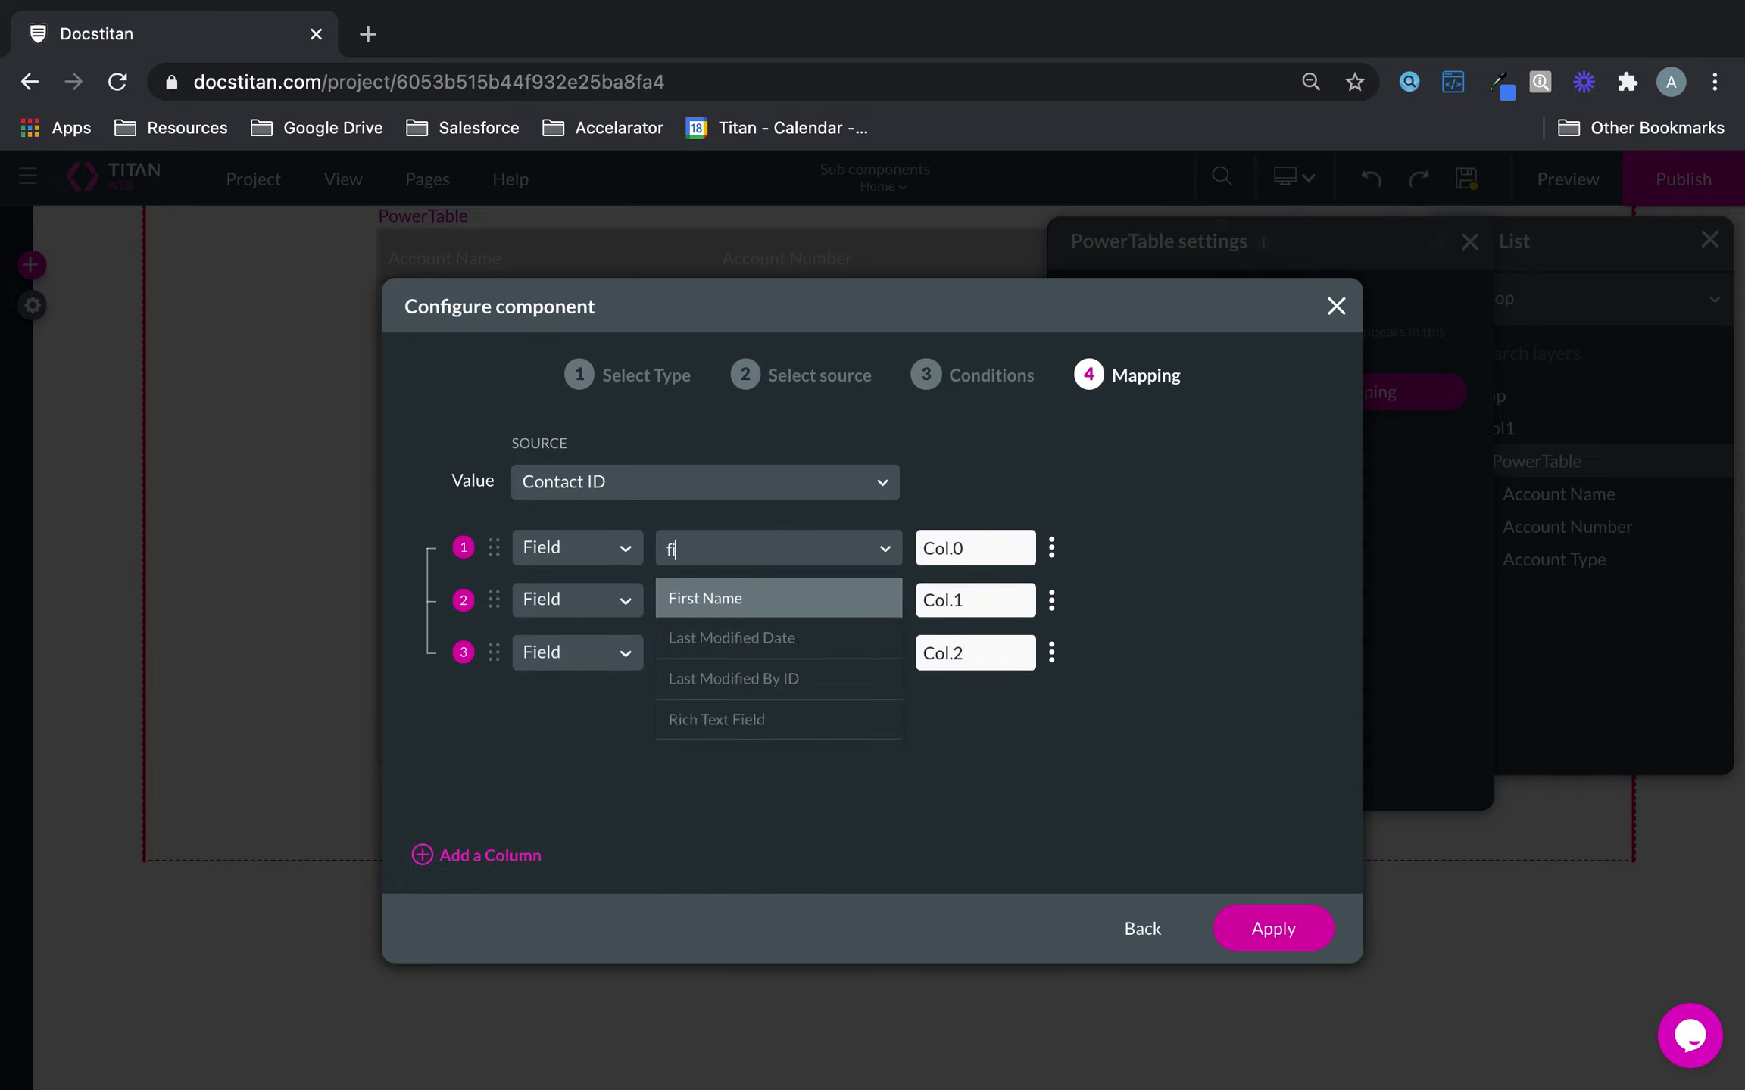
{"action": "key", "text": "BackSpace"}
{"action": "key", "text": "BackSpace"}
{"action": "key", "text": "BackSpace"}
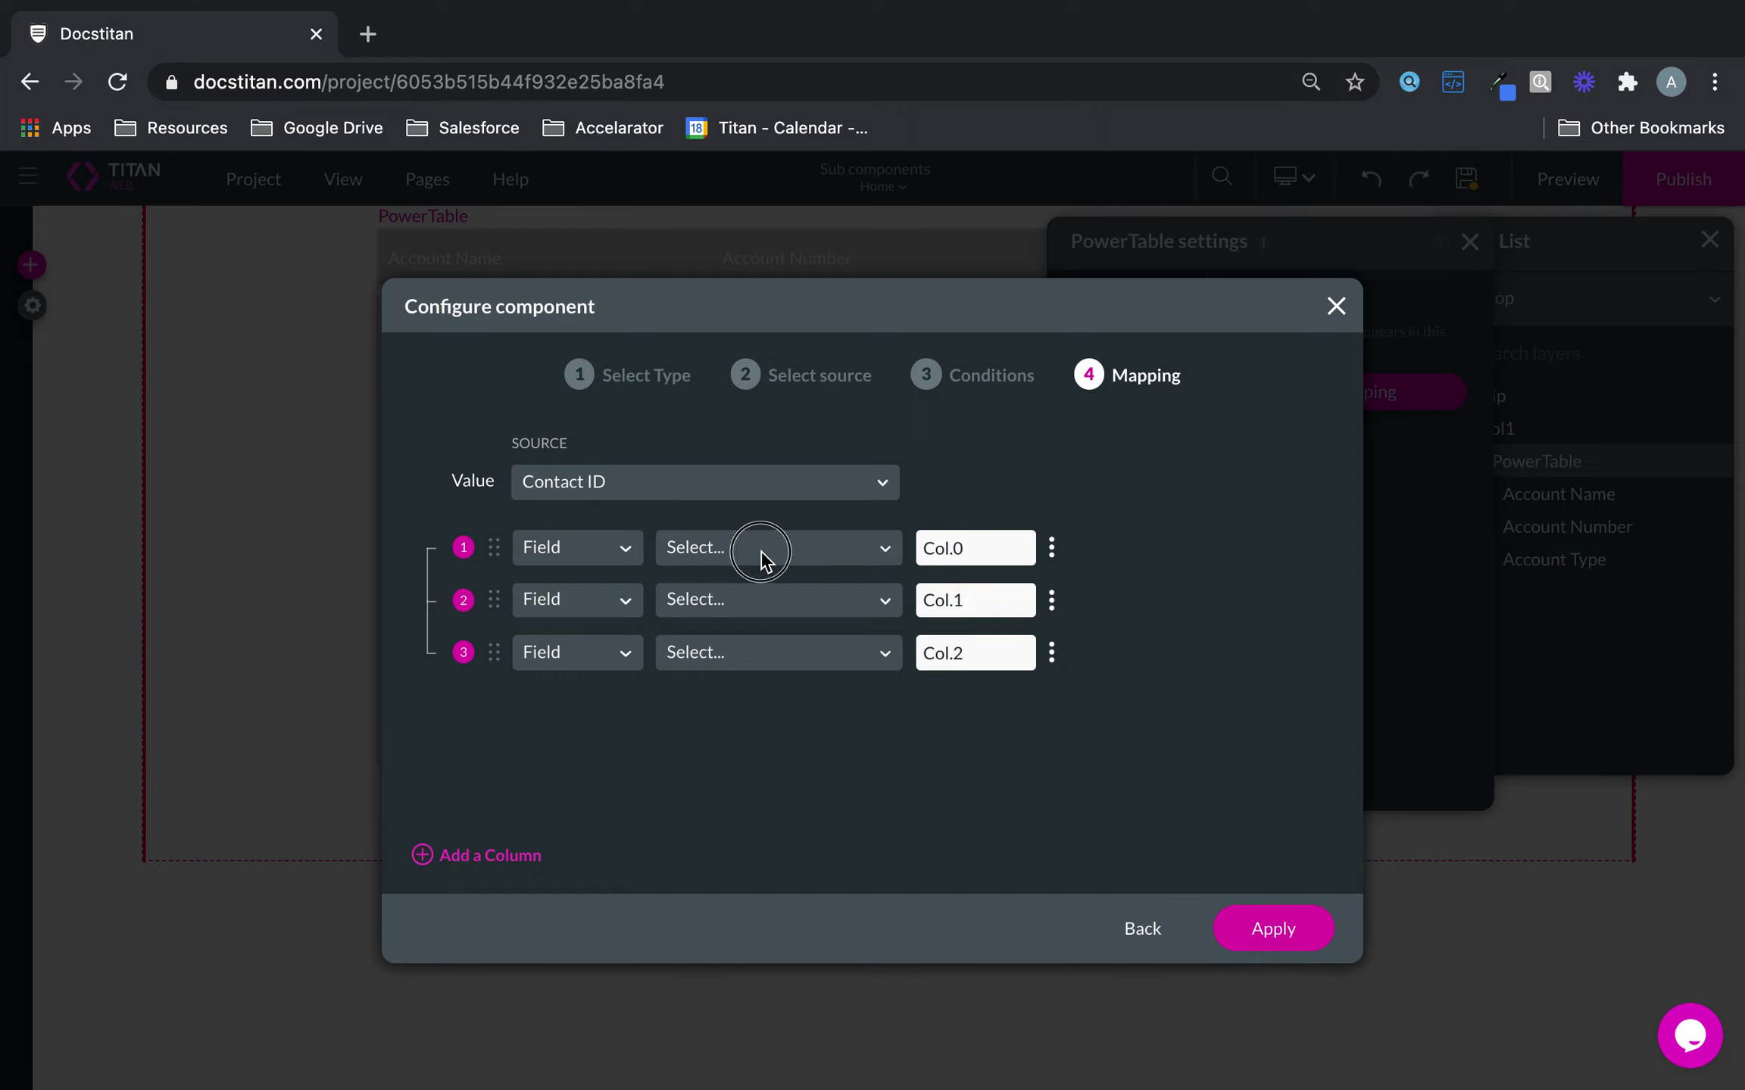
{"action": "type", "text": "full"}
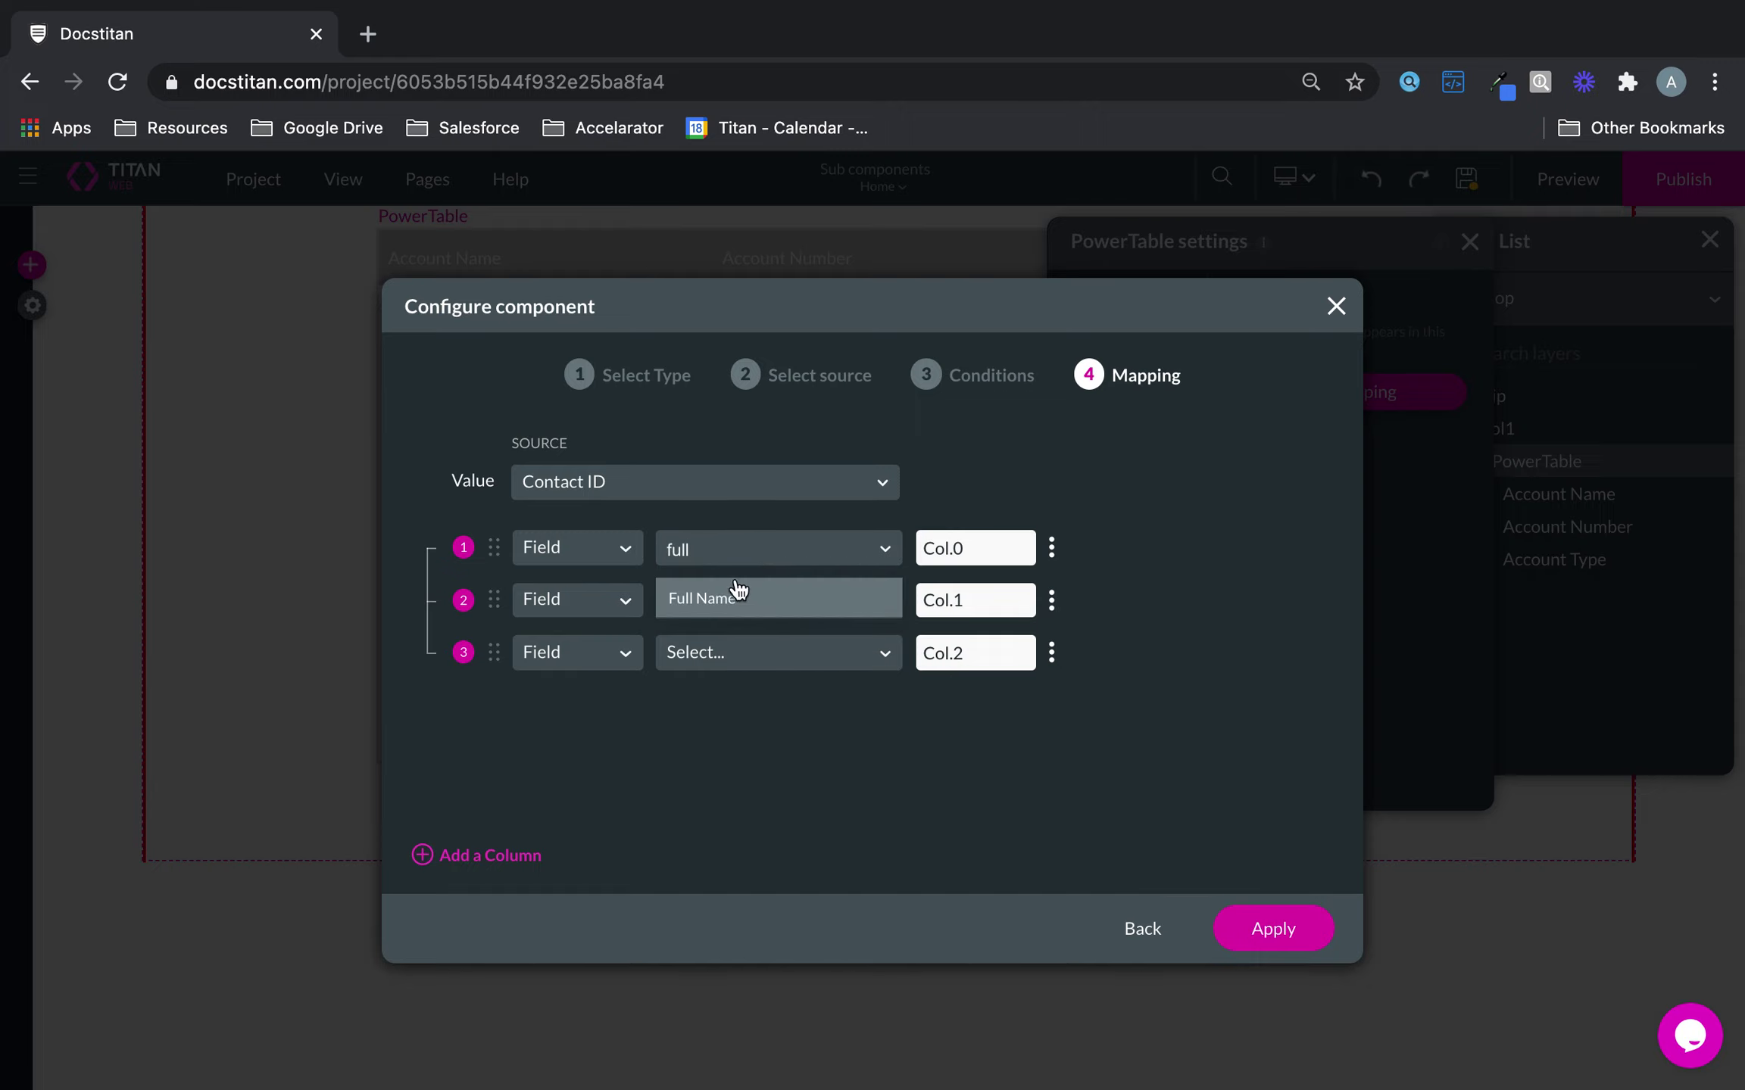
{"action": "left_click", "coordinate": [733, 596]}
{"action": "left_click", "coordinate": [732, 602]}
{"action": "type", "text": "ema"}
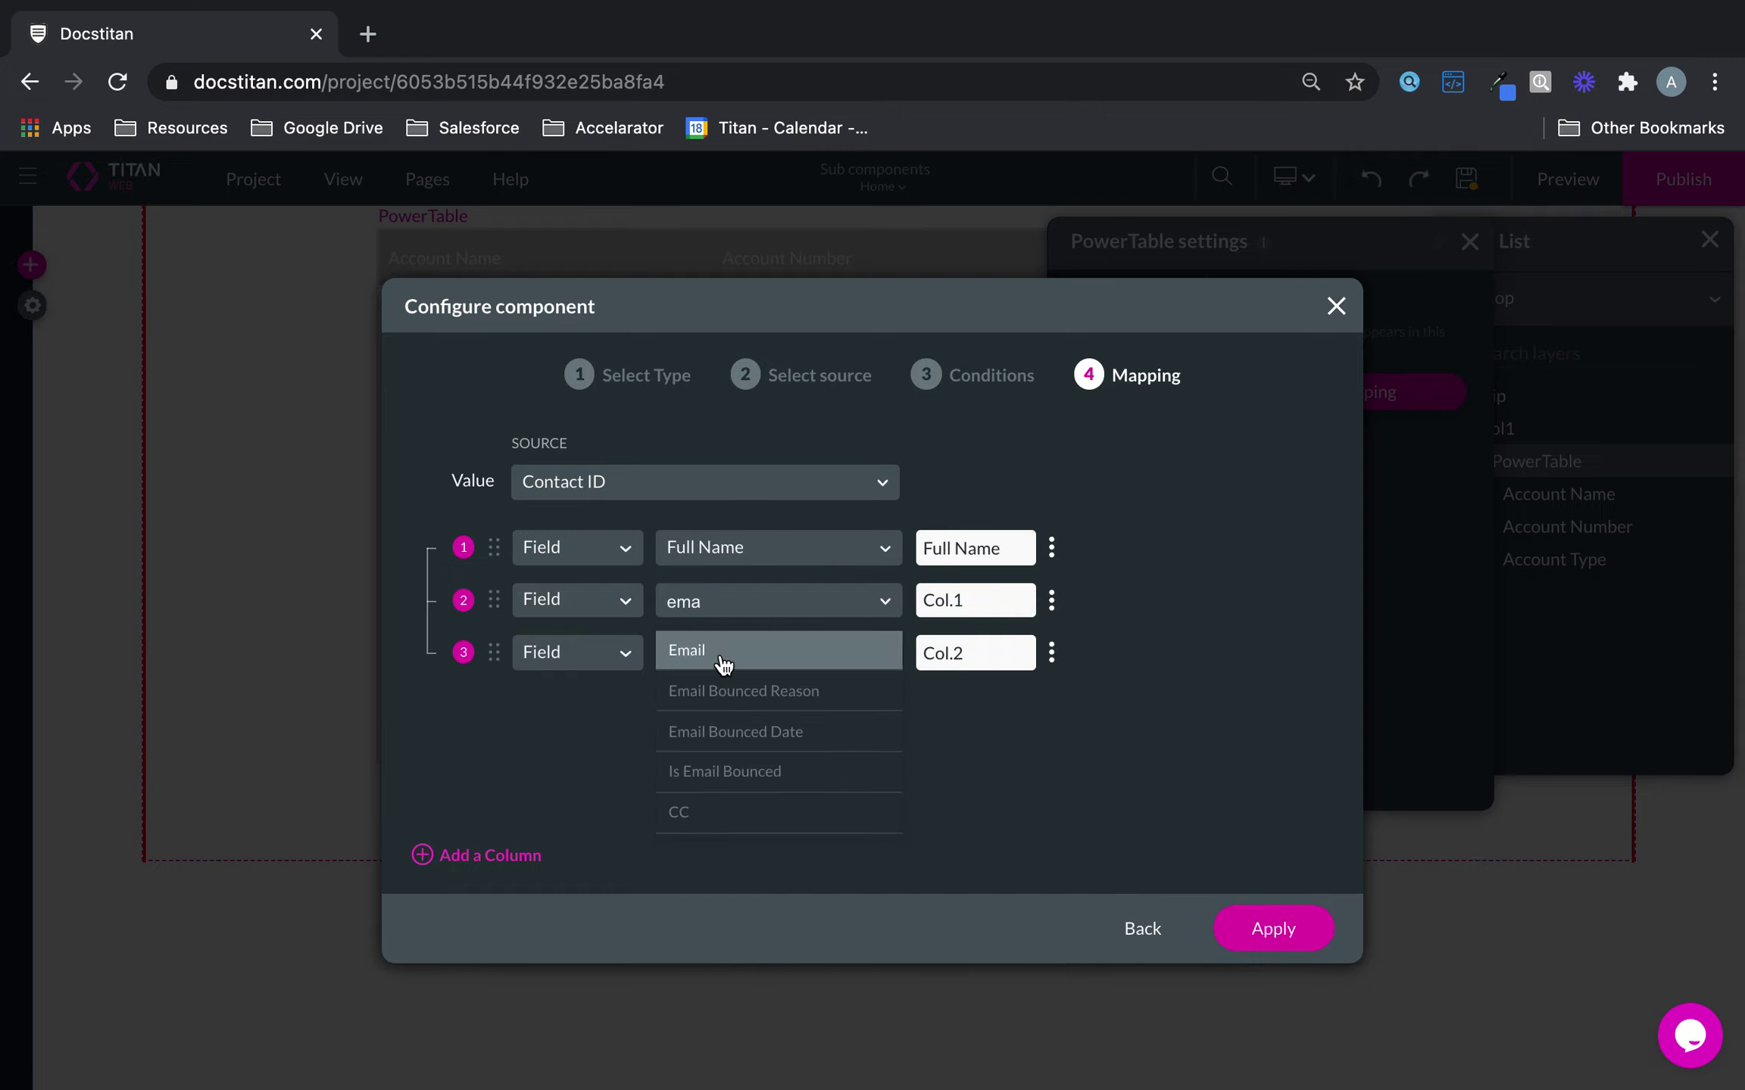
{"action": "left_click", "coordinate": [720, 651]}
- Map the third contact column to the referenced Account's Account Name, and apply the component and PowerTable mappings
{"action": "left_click", "coordinate": [720, 655]}
{"action": "type", "text": "acc"}
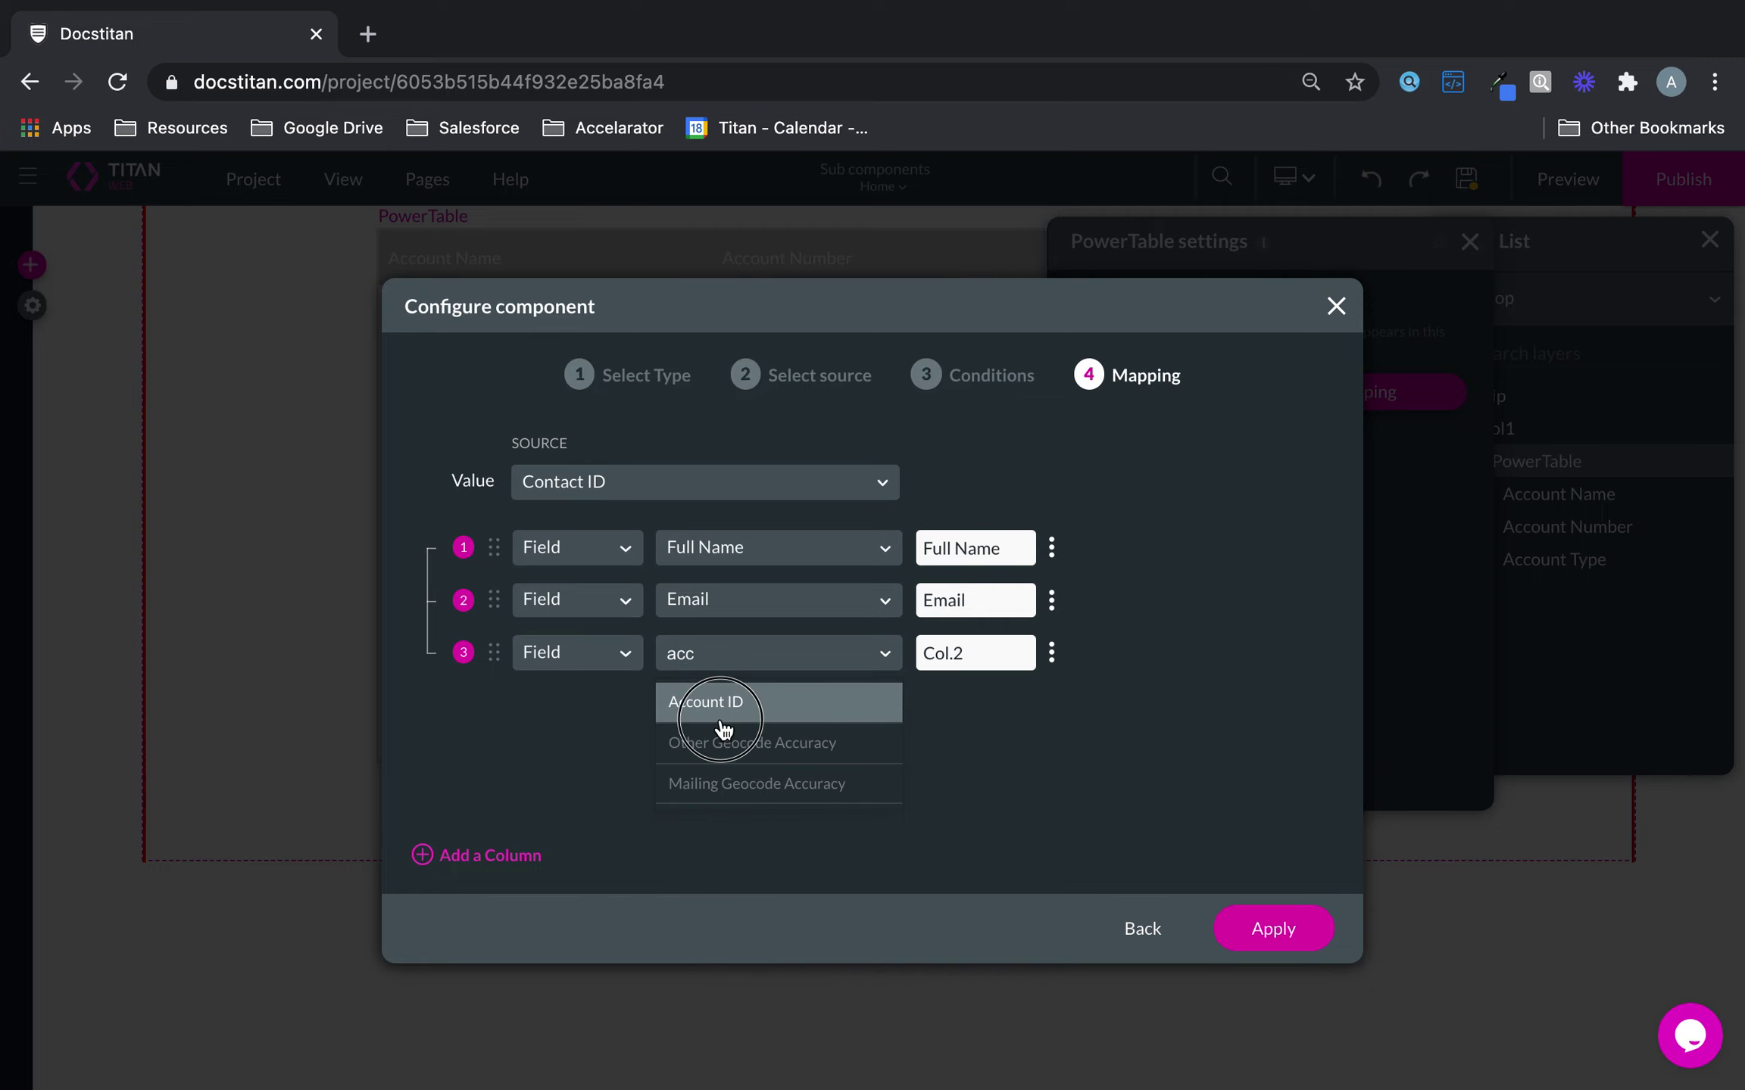
{"action": "left_click", "coordinate": [721, 712]}
{"action": "left_click", "coordinate": [897, 655]}
{"action": "left_click", "coordinate": [1049, 609]}
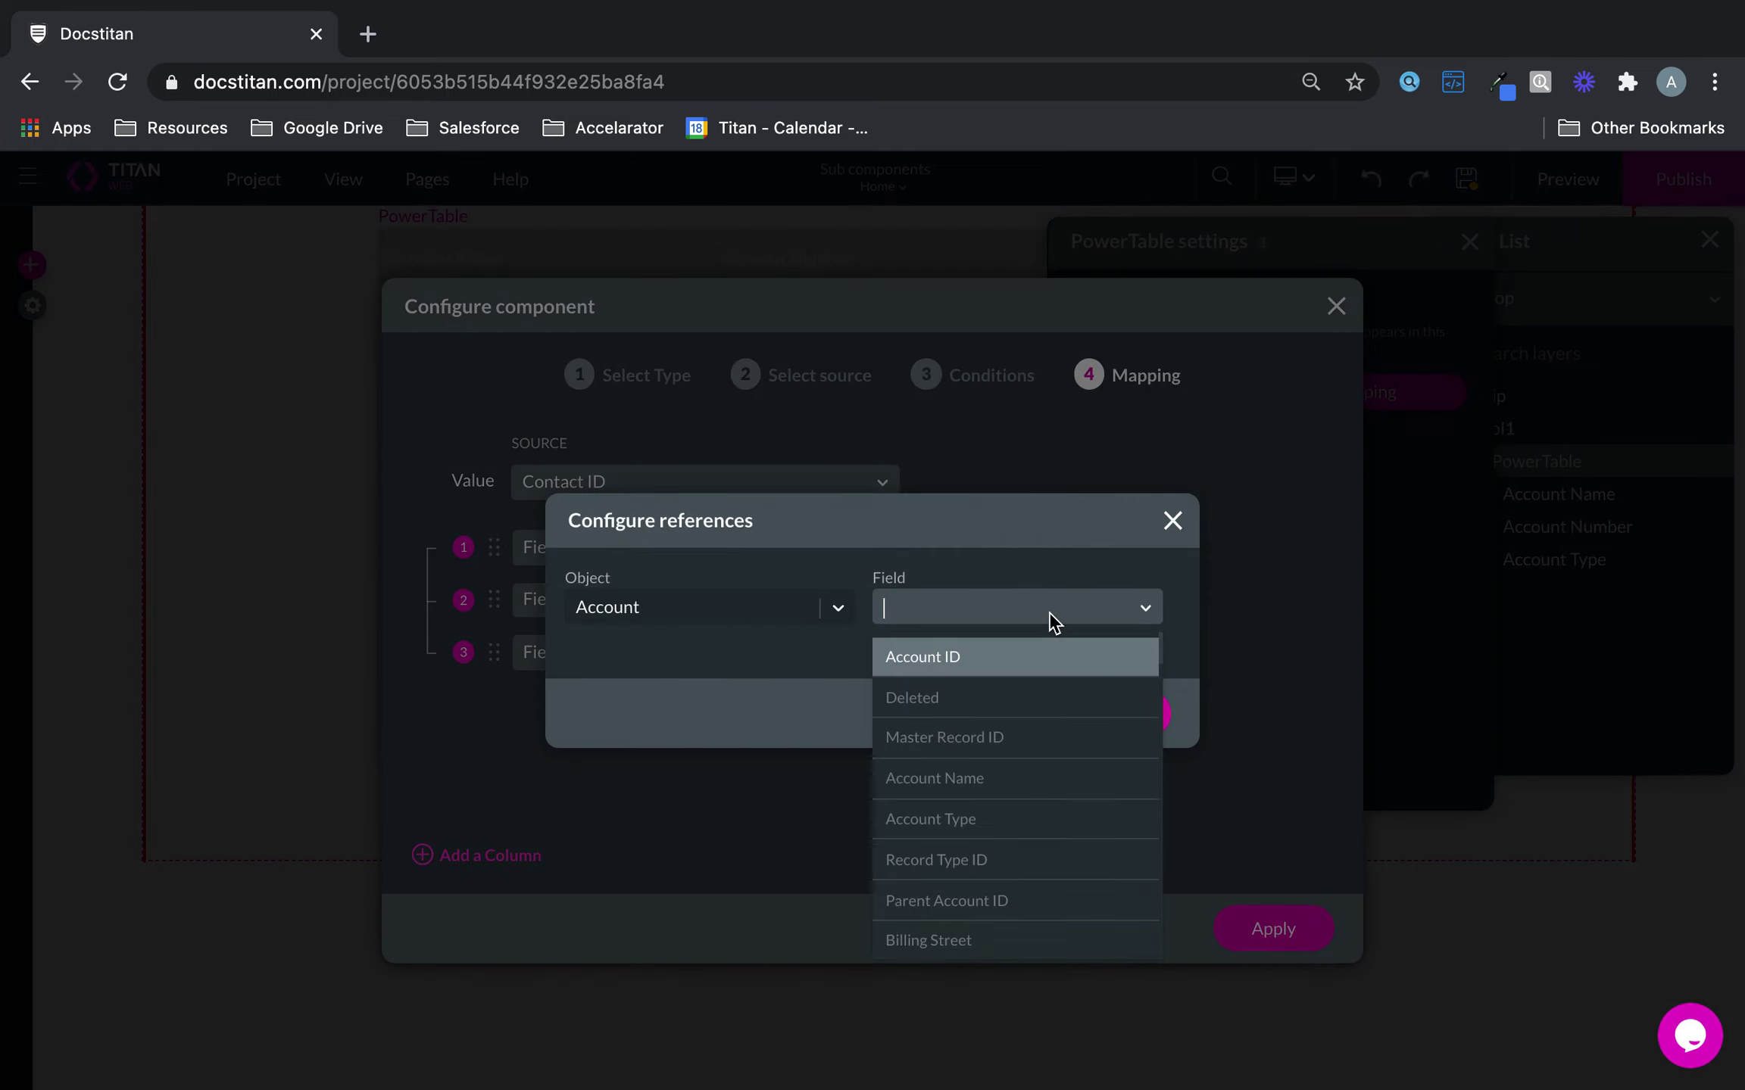
{"action": "type", "text": "name"}
{"action": "left_click", "coordinate": [1075, 659]}
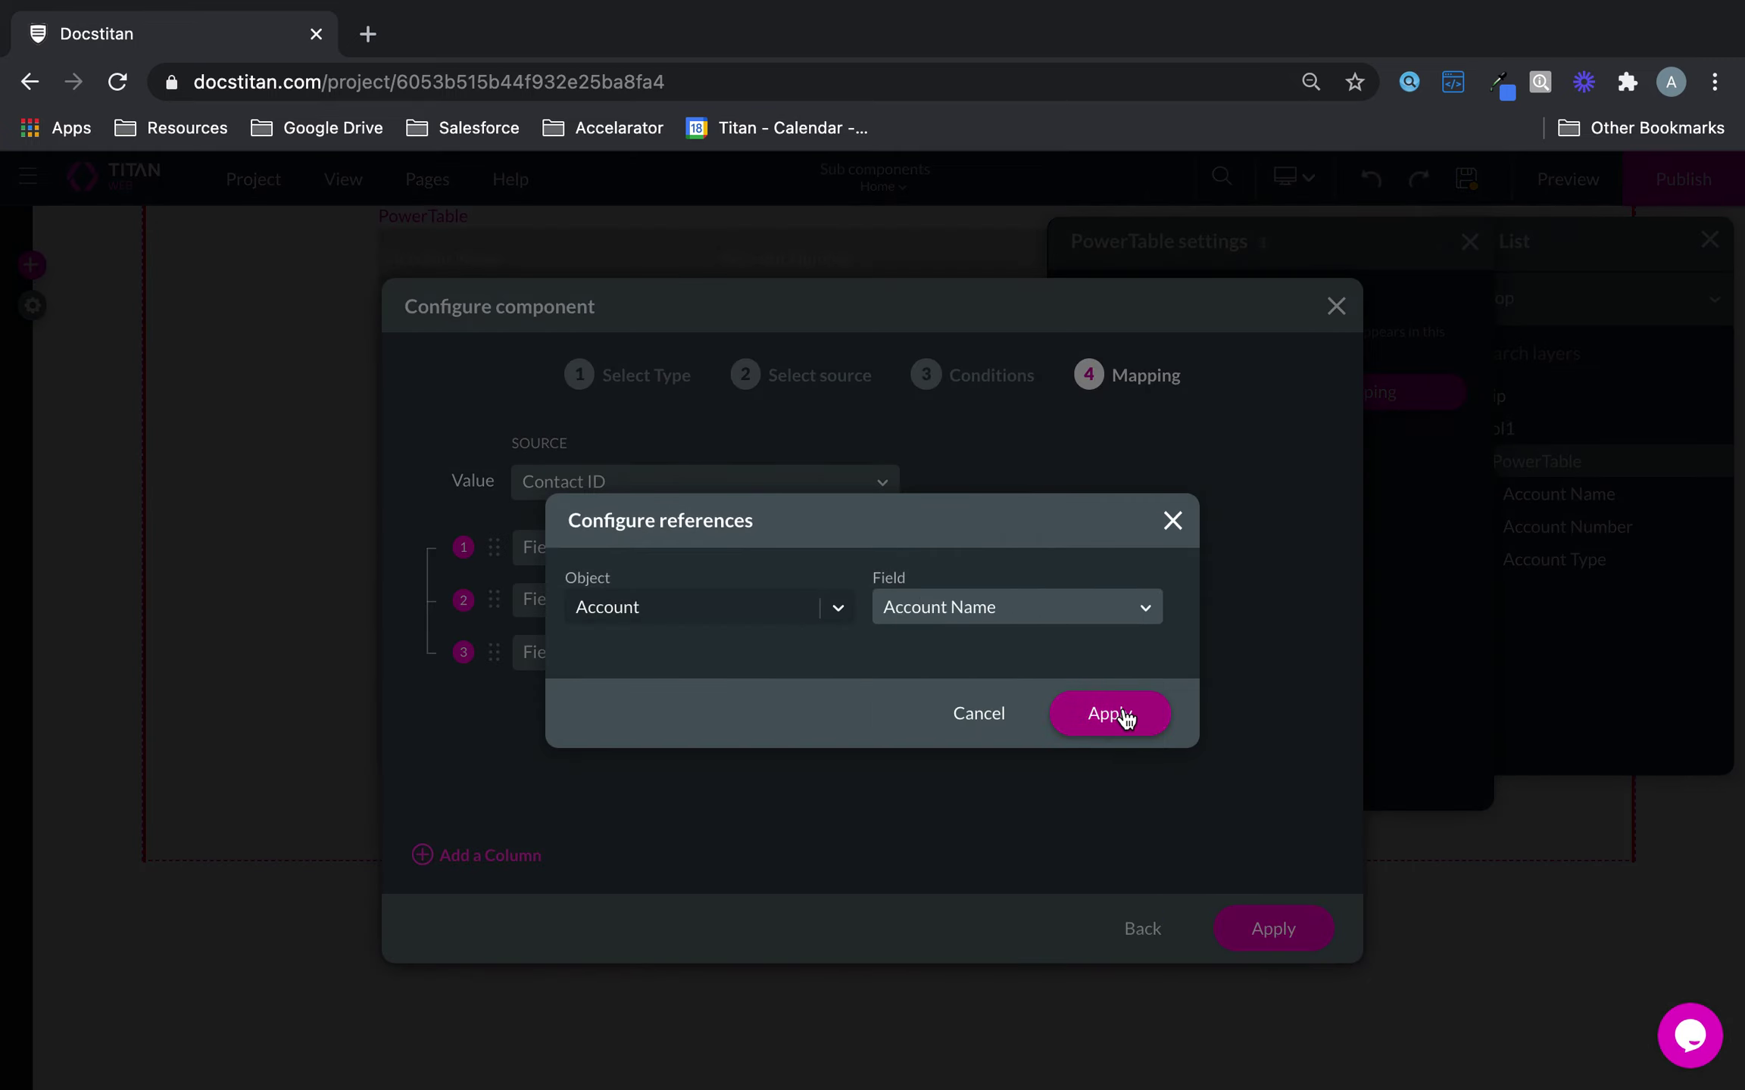
{"action": "left_click", "coordinate": [1113, 717]}
{"action": "left_click", "coordinate": [1295, 948]}
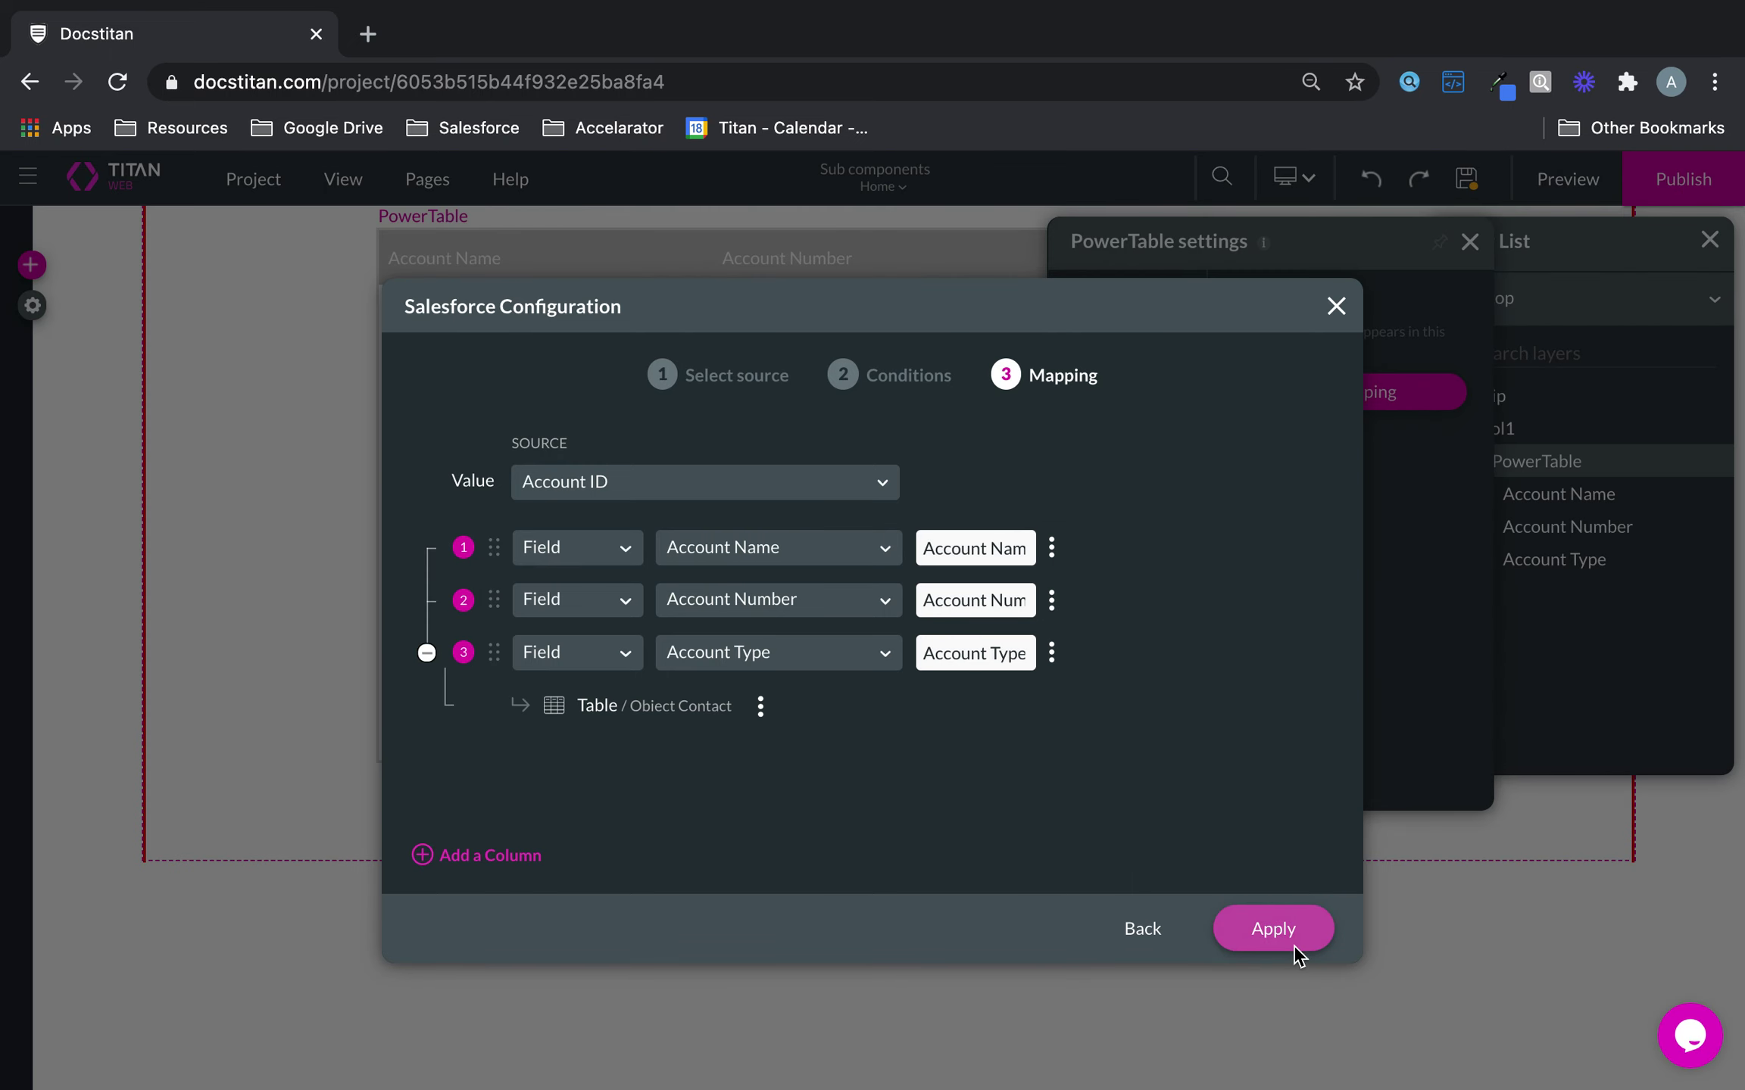
{"action": "left_click", "coordinate": [1295, 950]}
- Close the PowerTable settings and Layer List, and reposition and enlarge the PowerTable to fill most of the strip
{"action": "scroll", "coordinate": [654, 510], "scroll_direction": "right", "scroll_amount": 3}
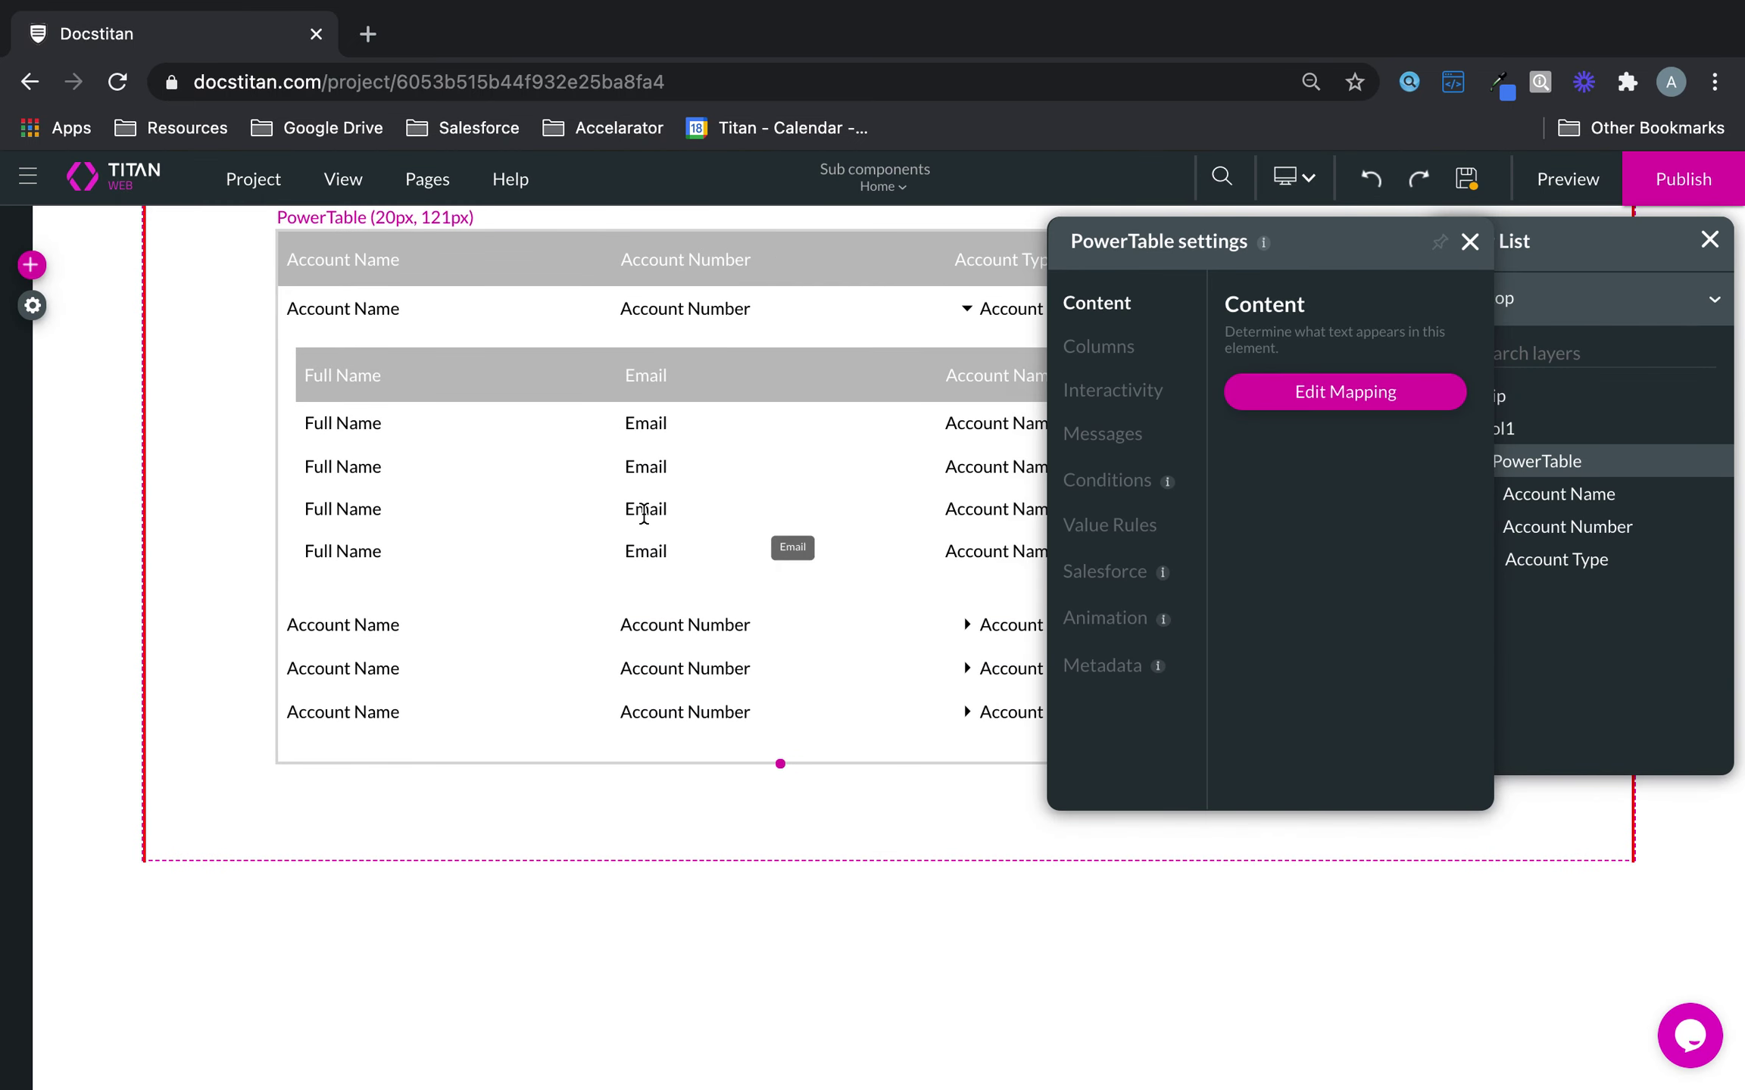
{"action": "left_click", "coordinate": [1469, 240]}
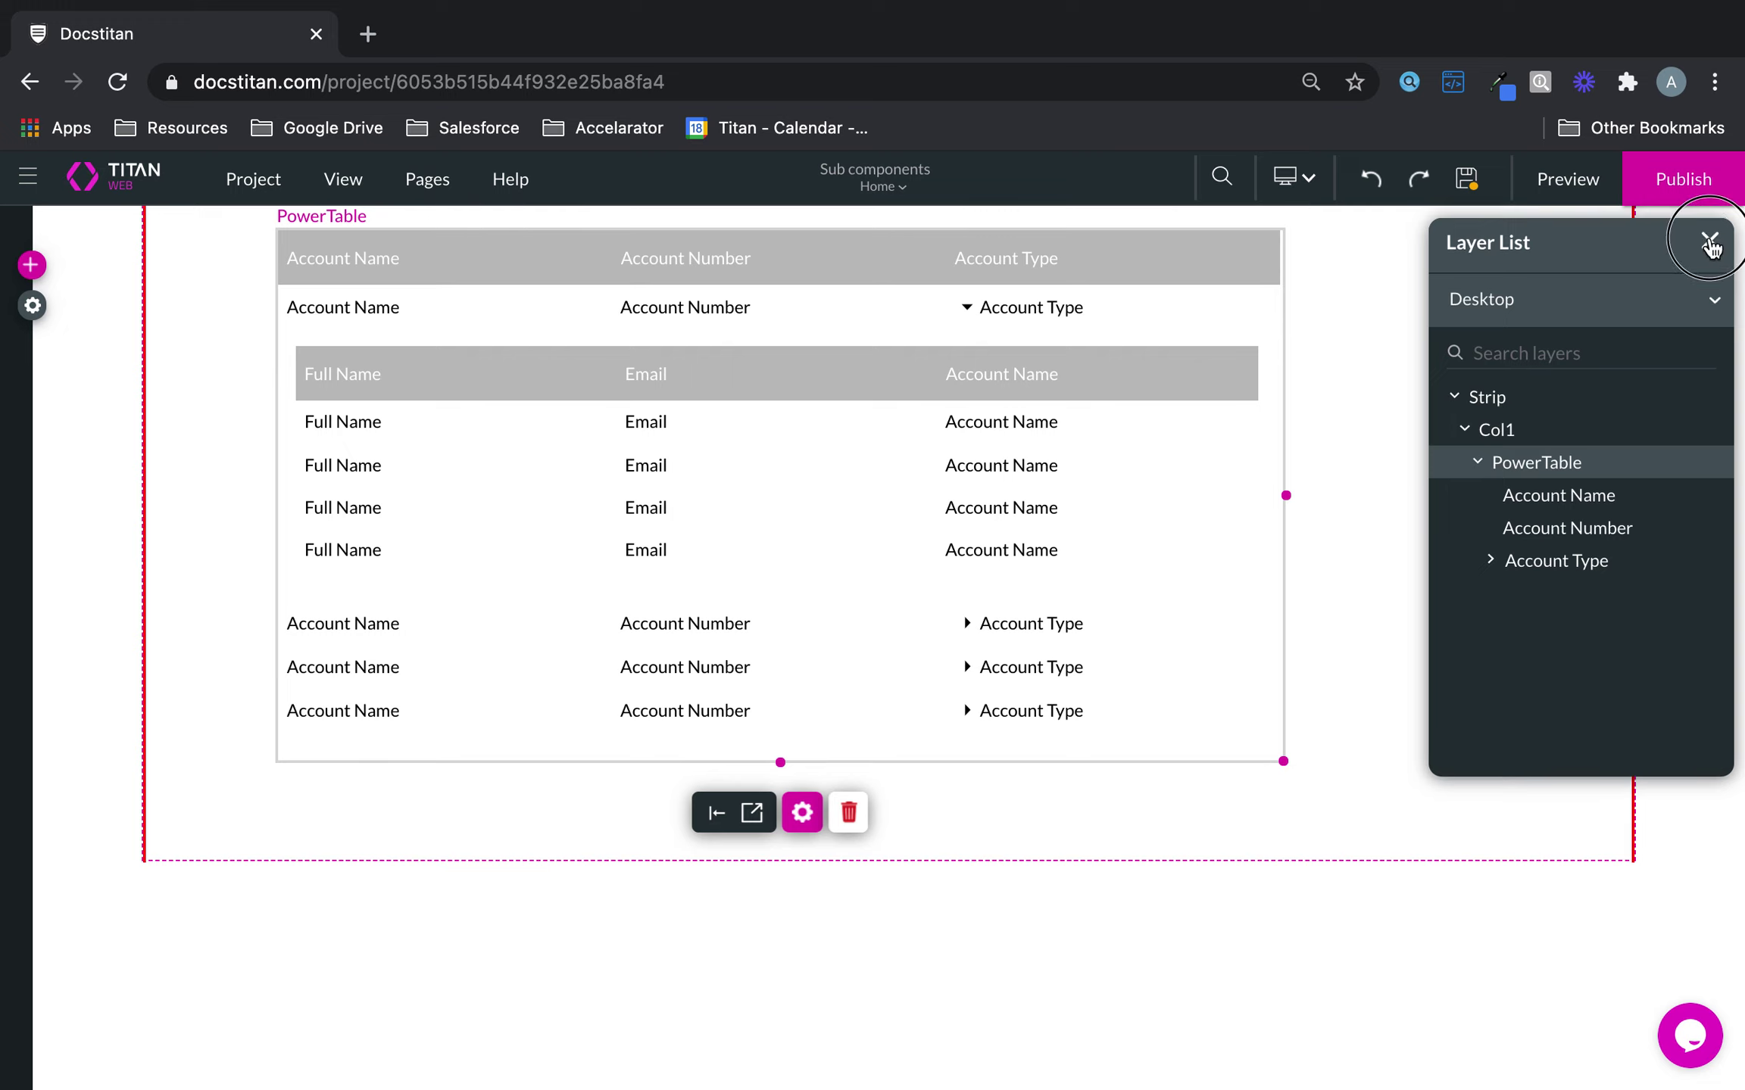
{"action": "left_click", "coordinate": [1709, 239]}
{"action": "left_click_drag", "start_coordinate": [1283, 761], "coordinate": [1563, 867]}
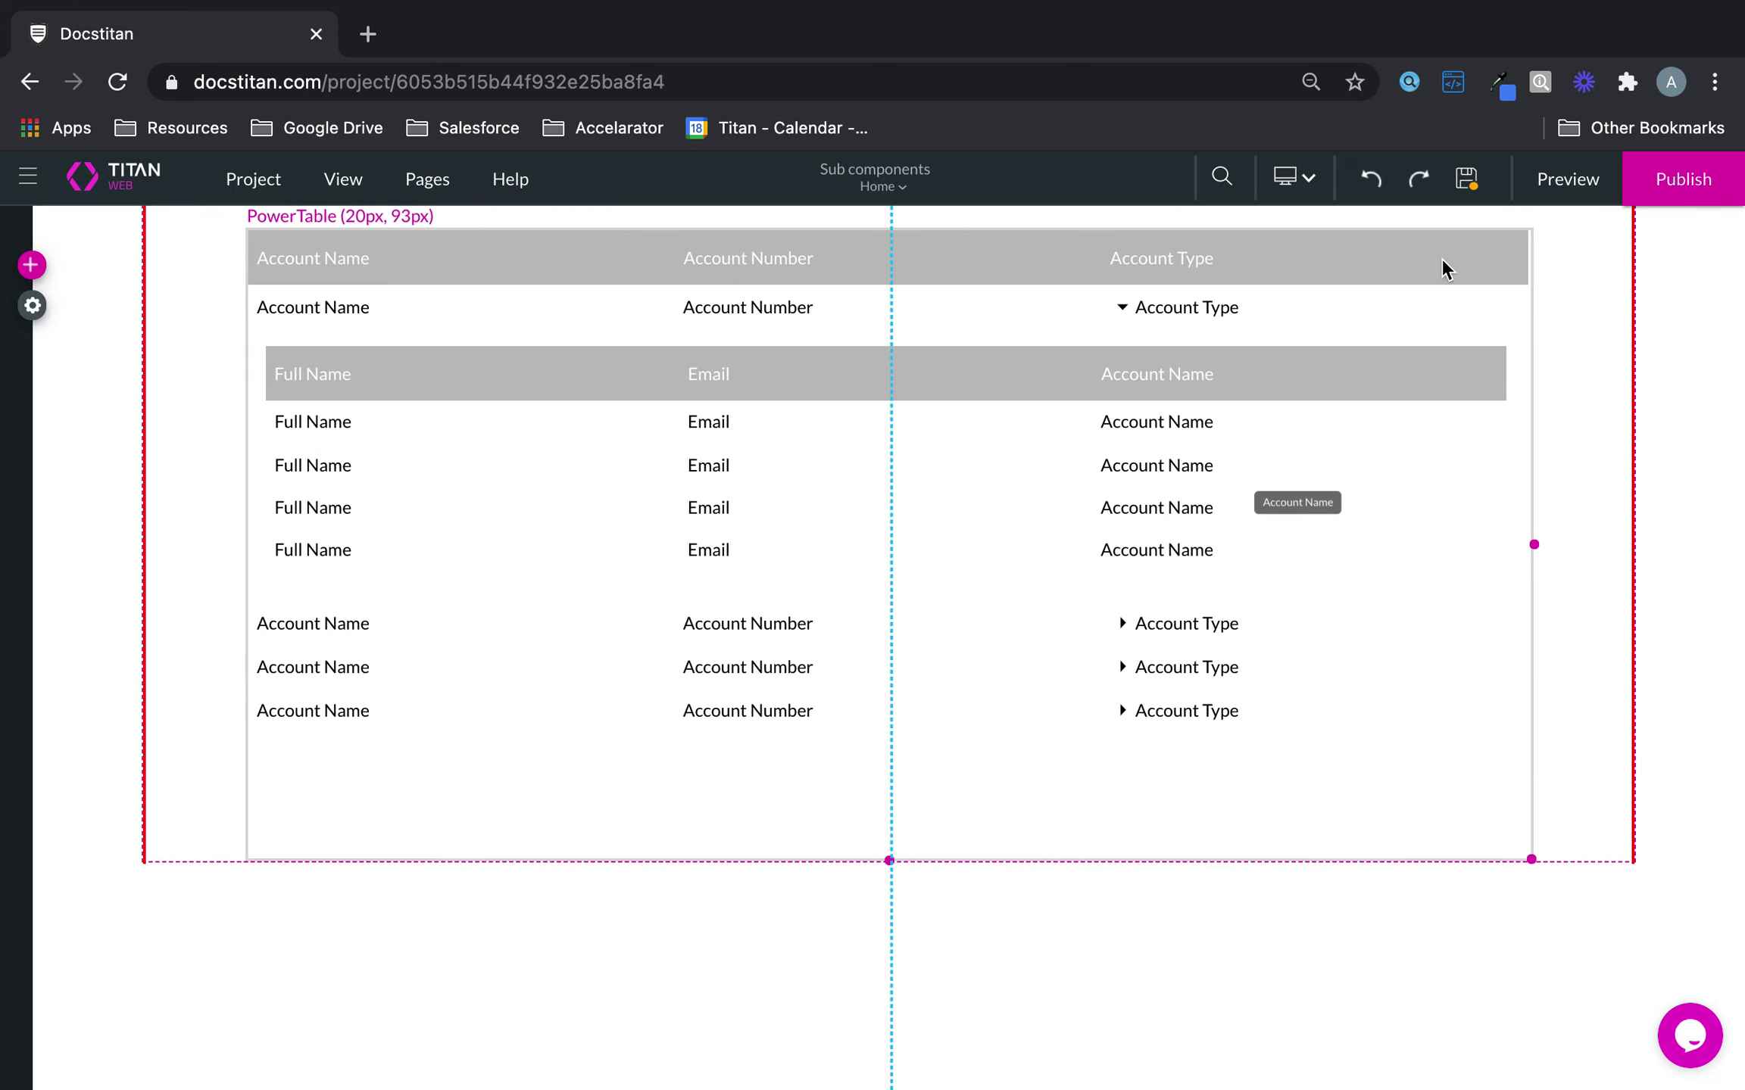
- Save the project and preview it with the Australia Hospital row's contact table expanded
{"action": "left_click", "coordinate": [1466, 178]}
{"action": "left_click", "coordinate": [1573, 180]}
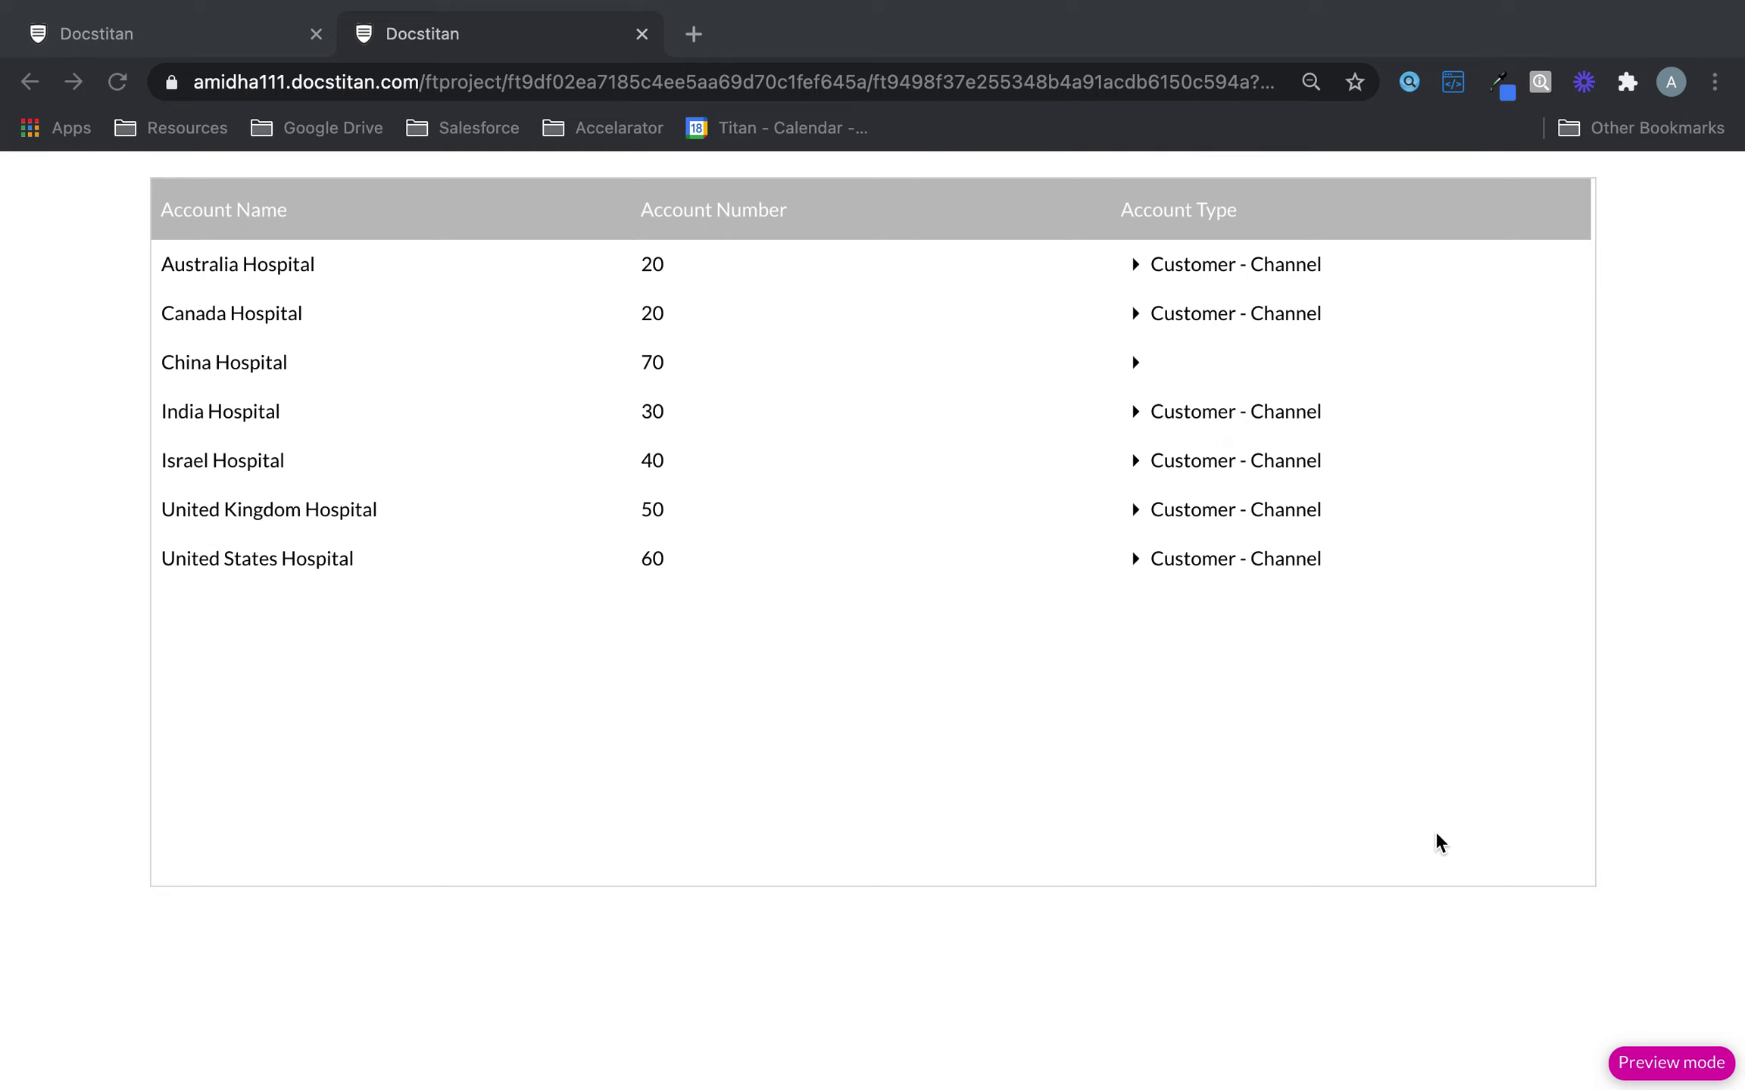
{"action": "left_click", "coordinate": [1133, 263]}
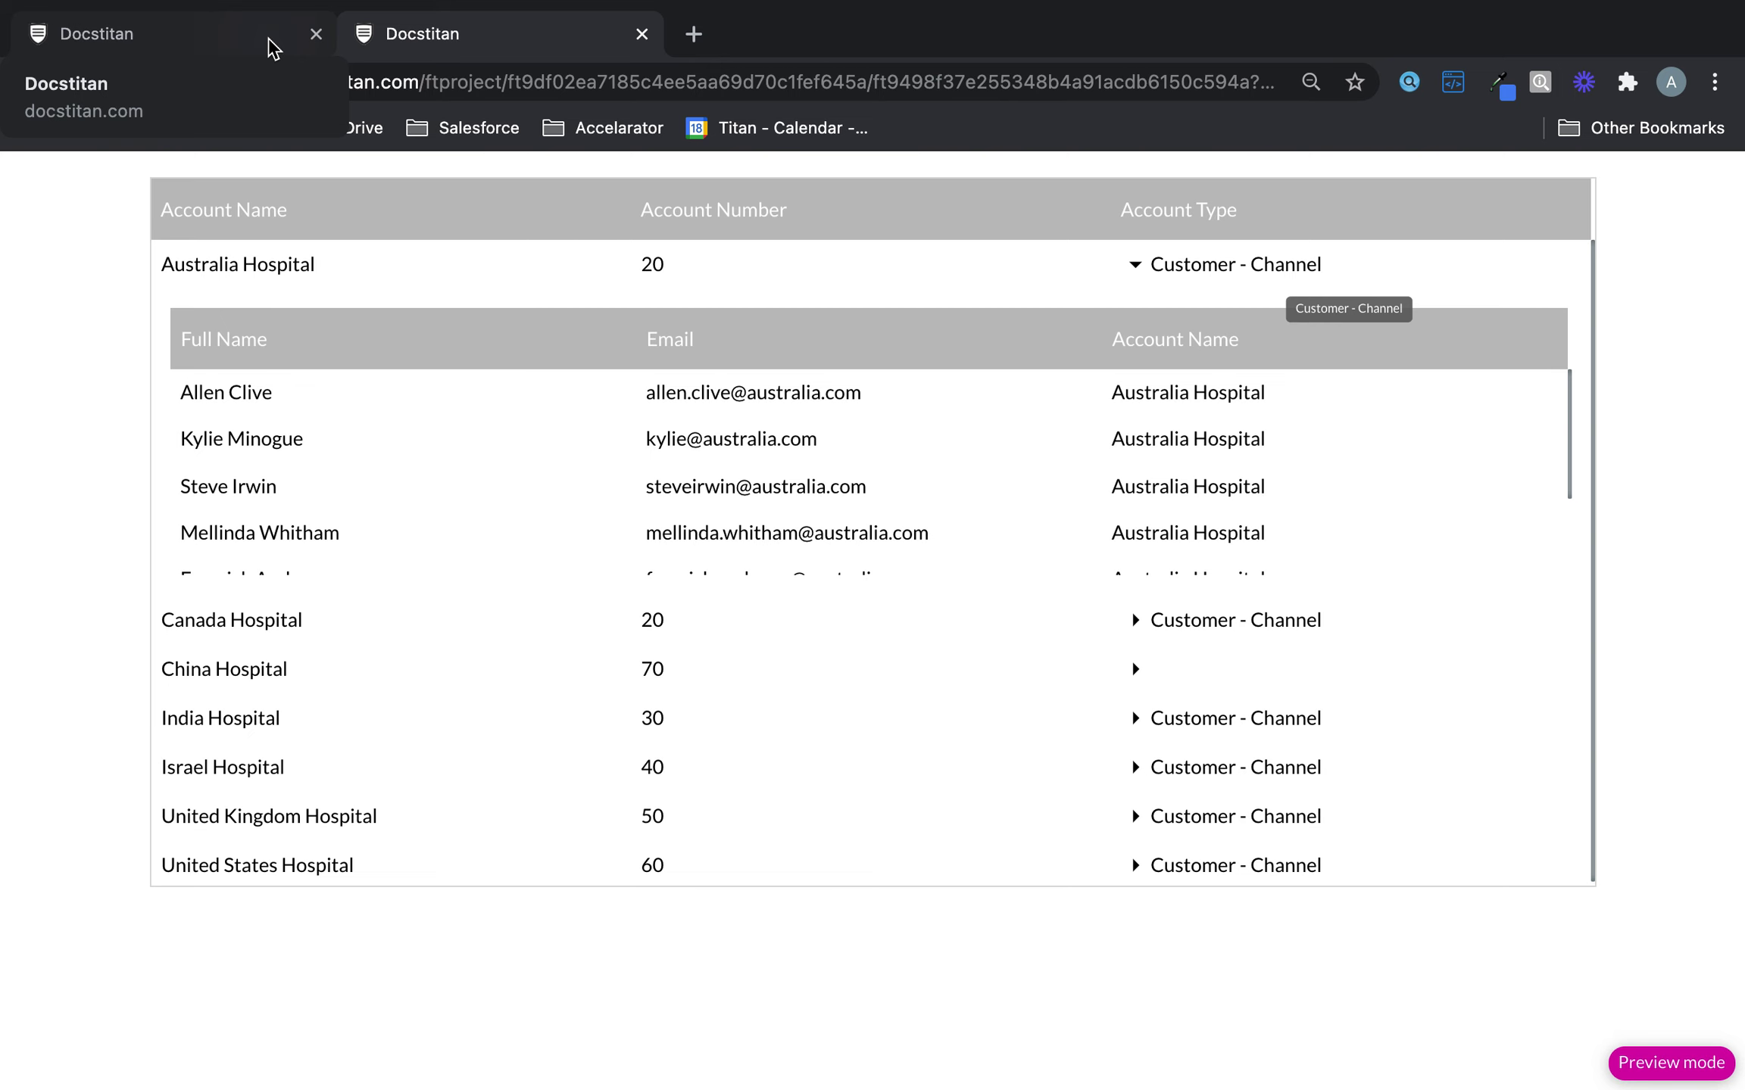
- Return to the project editor and set the prefix of the contact sub-table's Full Name column to "Contact:"
{"action": "left_click", "coordinate": [268, 44]}
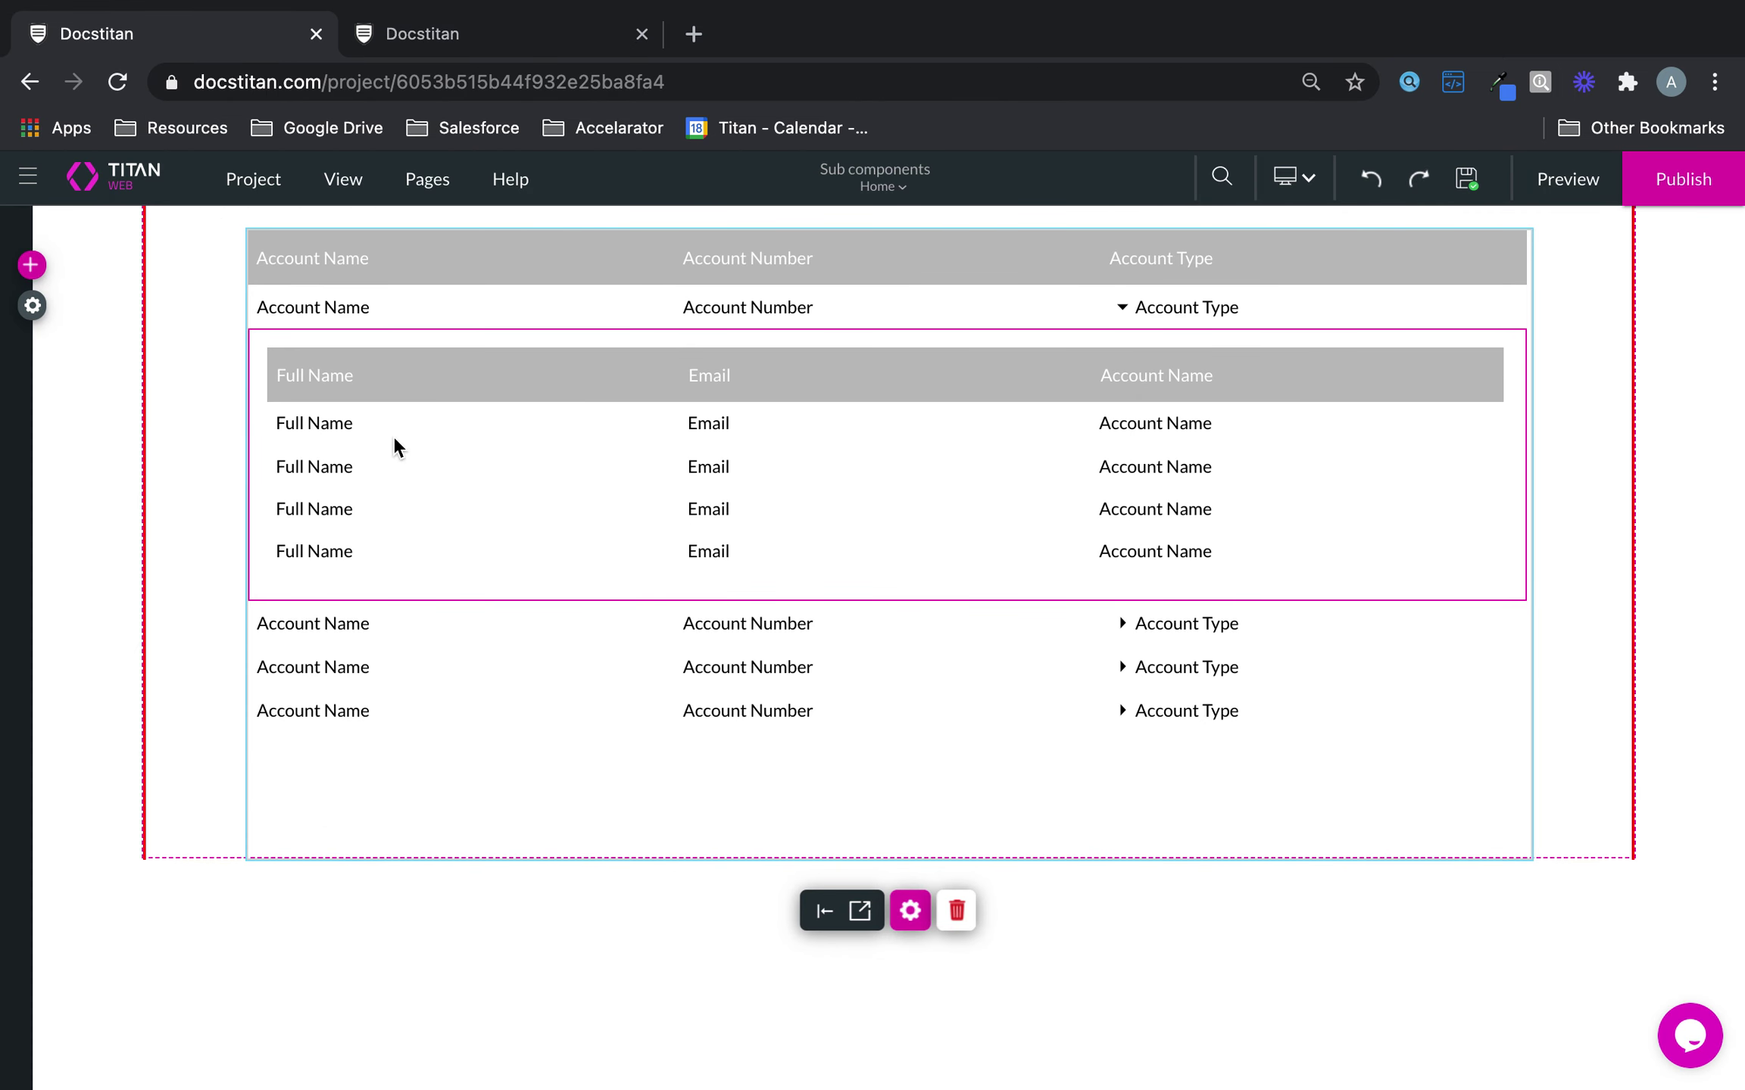
{"action": "left_click", "coordinate": [911, 911]}
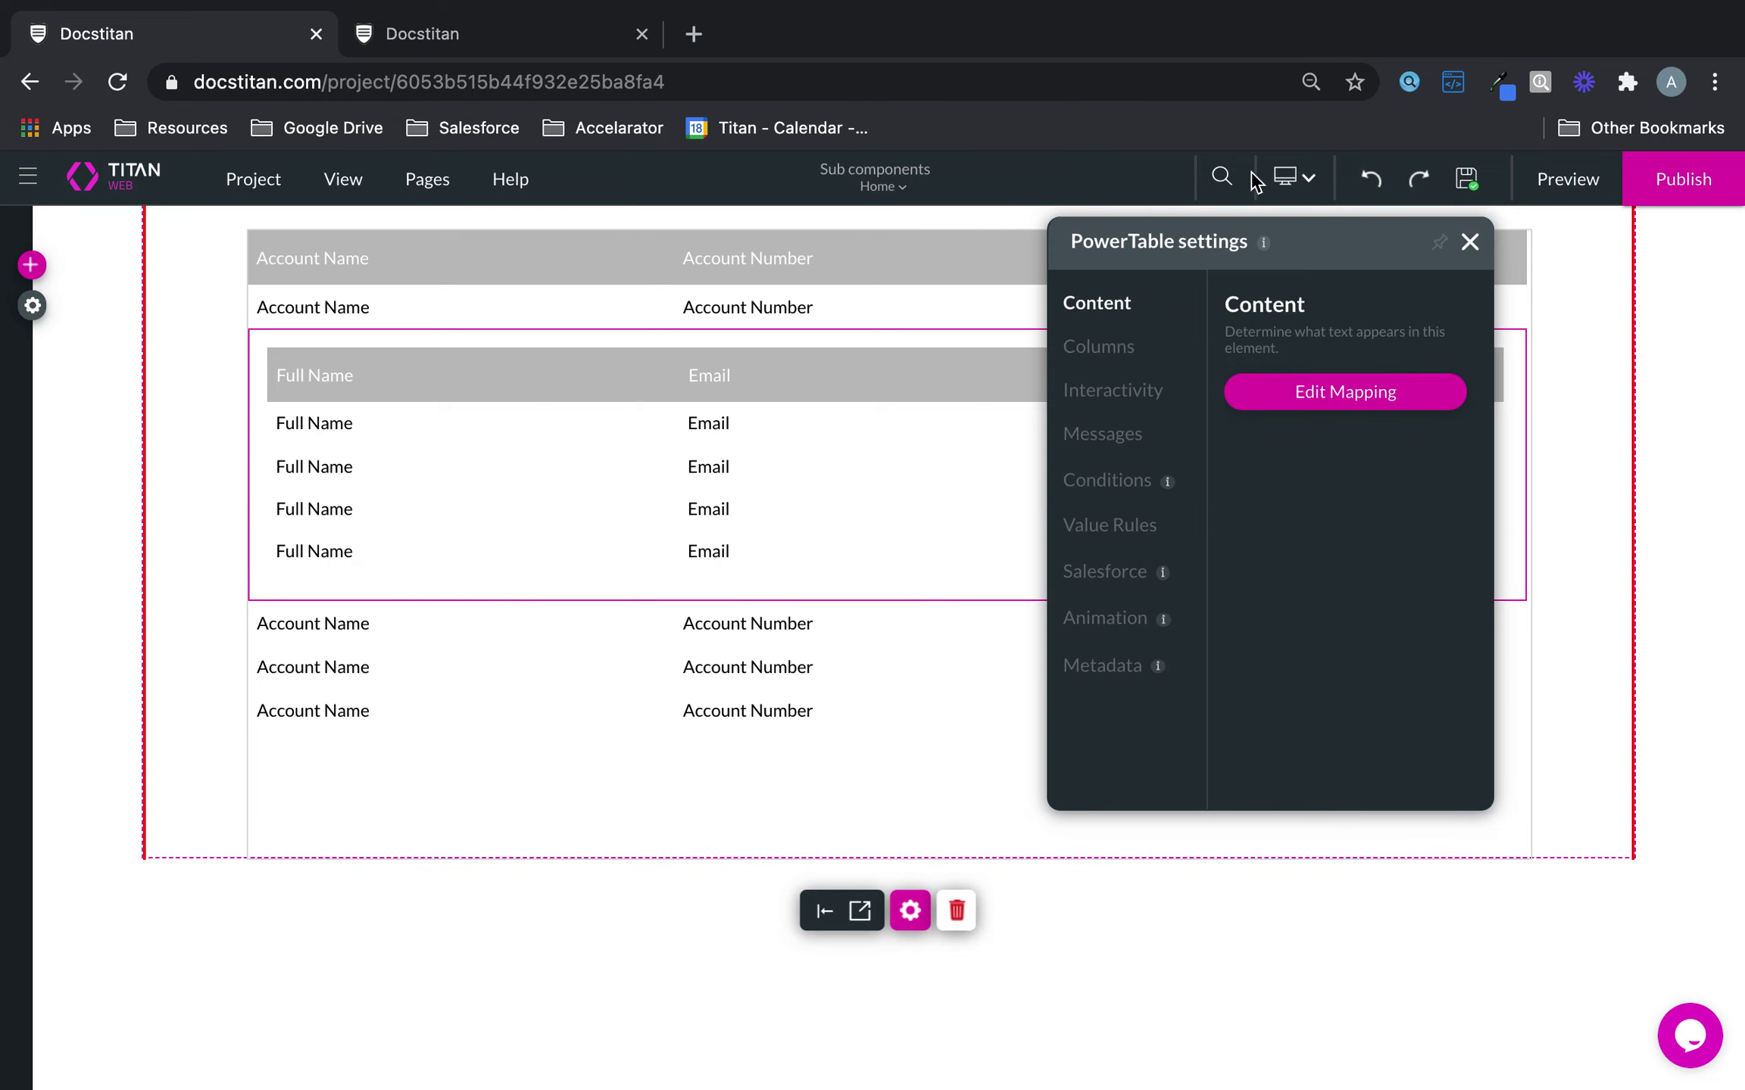
{"action": "left_click", "coordinate": [1110, 354]}
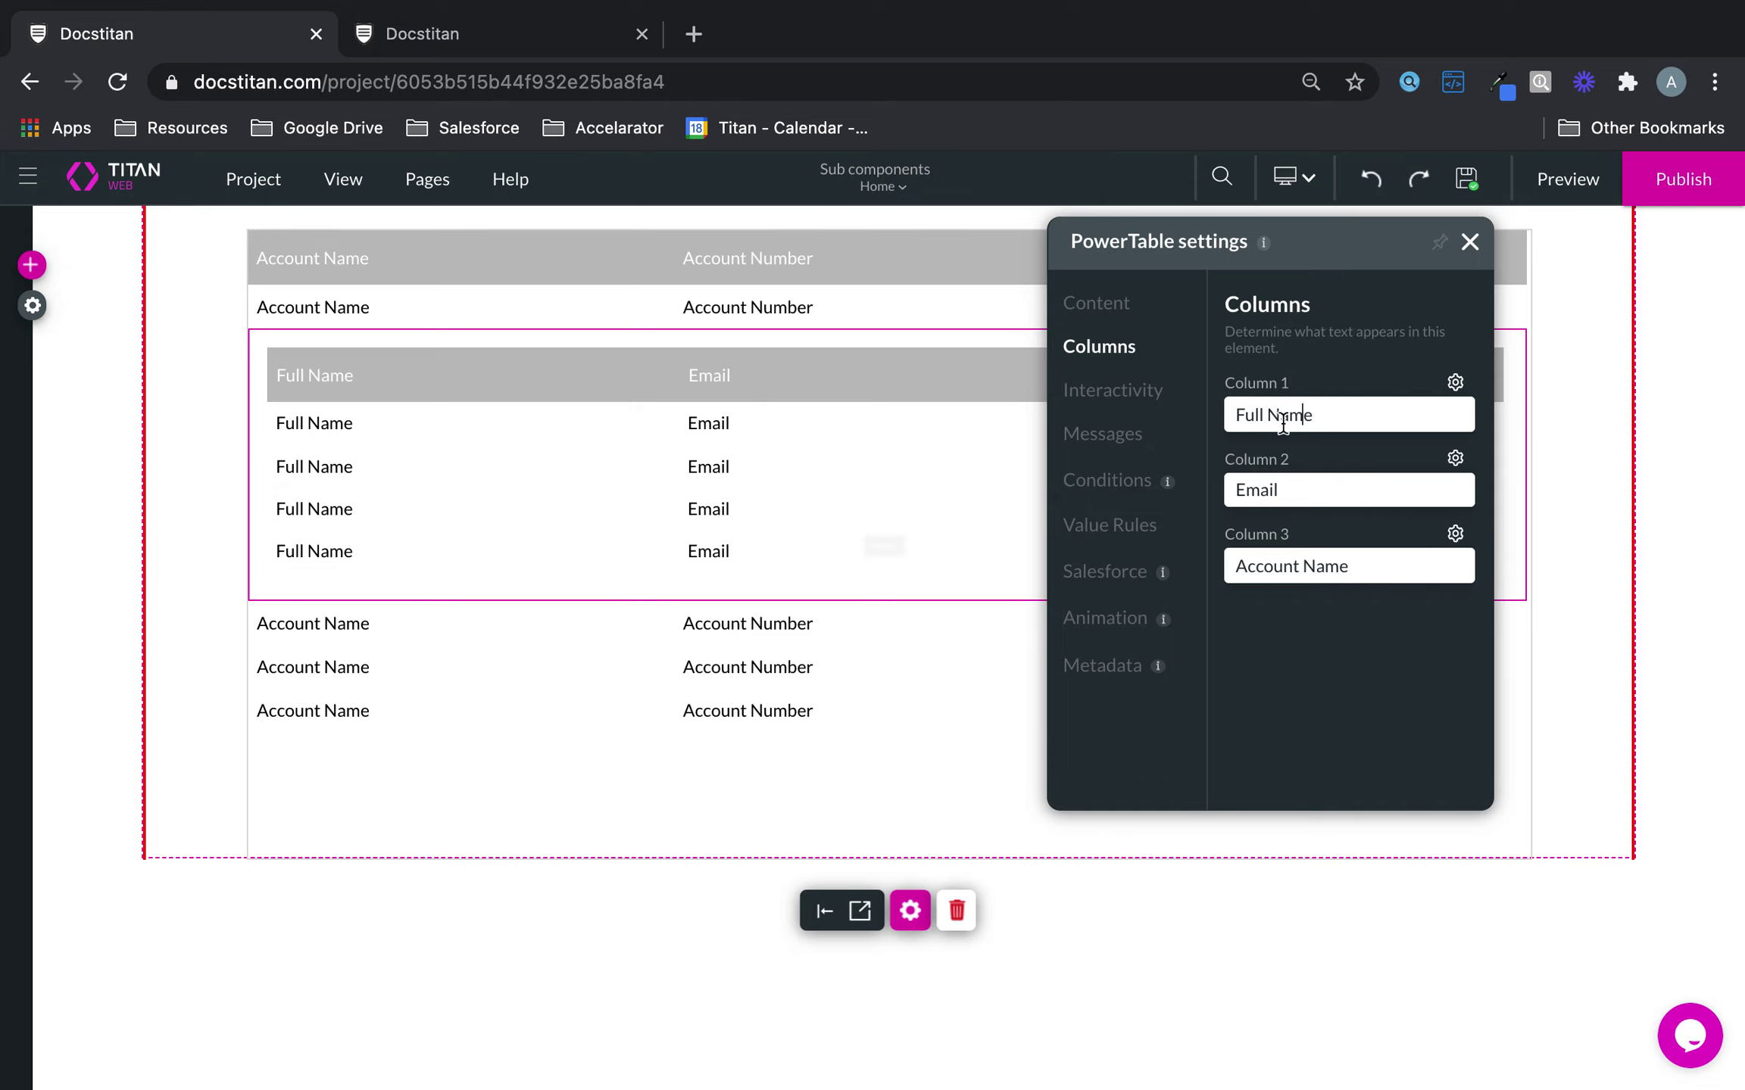
{"action": "left_click", "coordinate": [1454, 383]}
{"action": "left_click", "coordinate": [789, 711]}
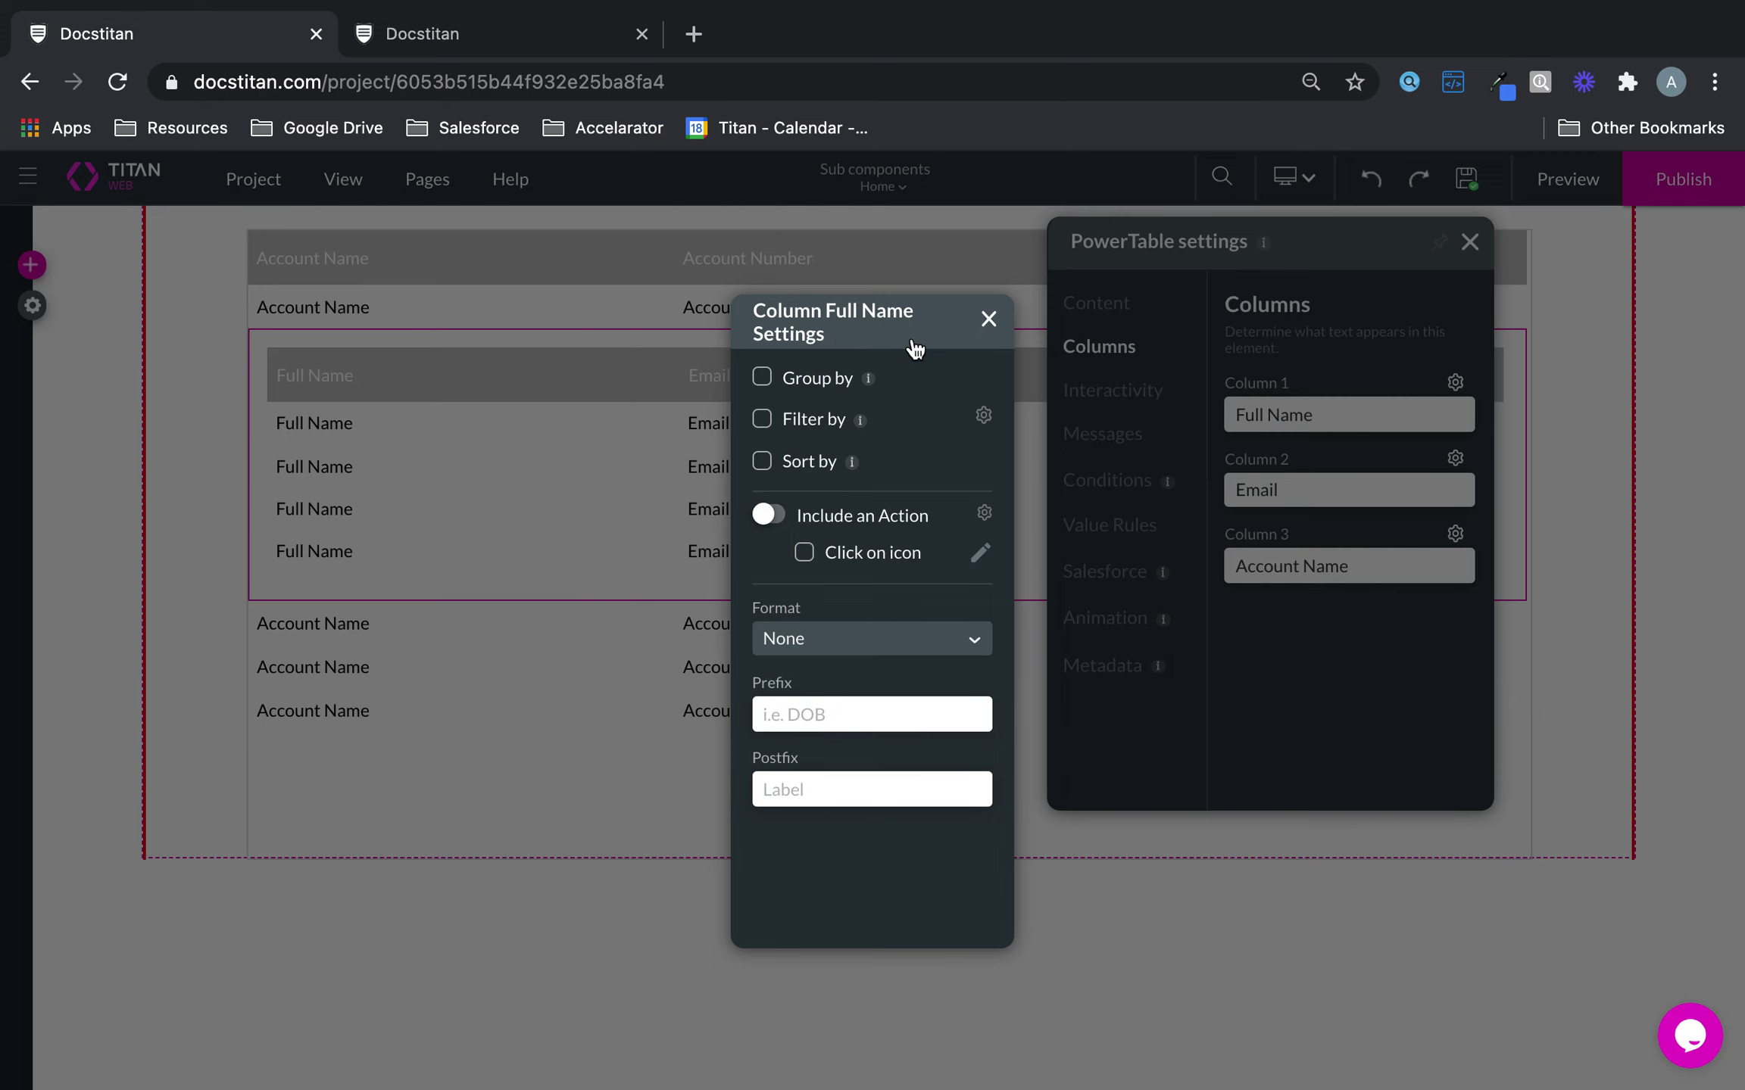
{"action": "left_click", "coordinate": [988, 319]}
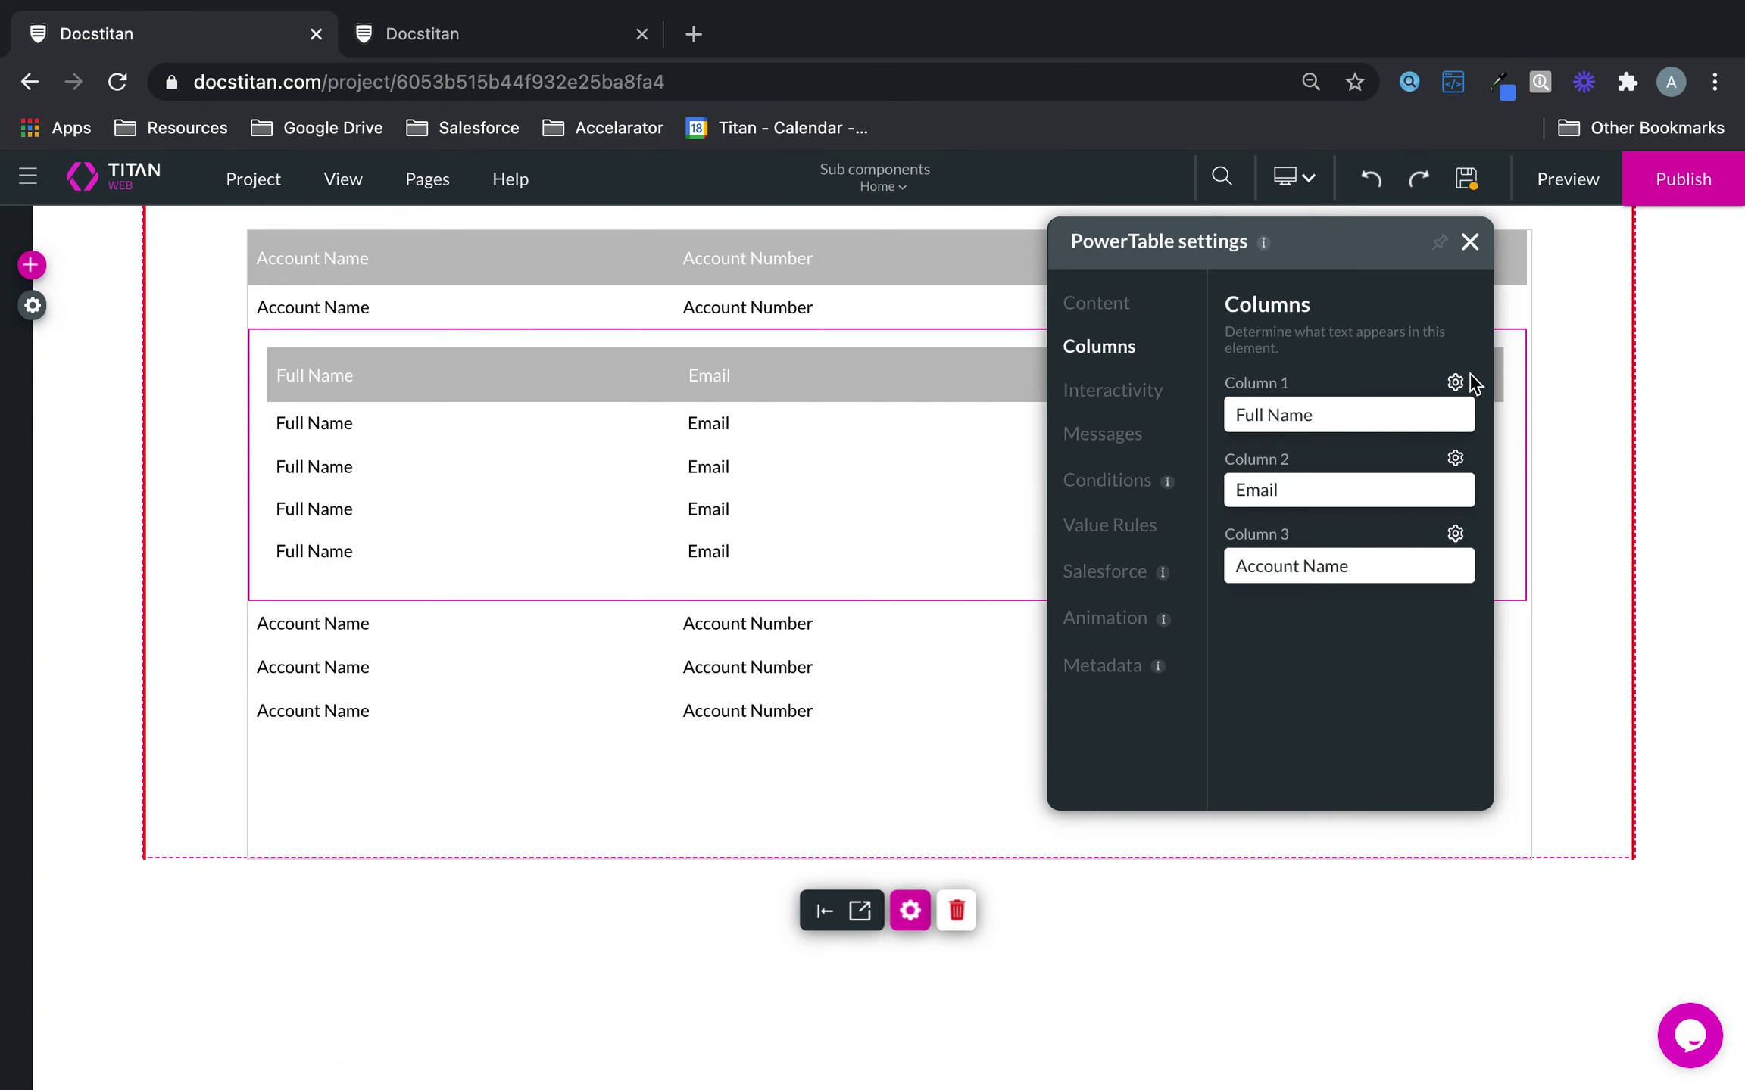
{"action": "left_click", "coordinate": [1455, 383]}
{"action": "left_click", "coordinate": [817, 723]}
{"action": "type", "text": "co"}
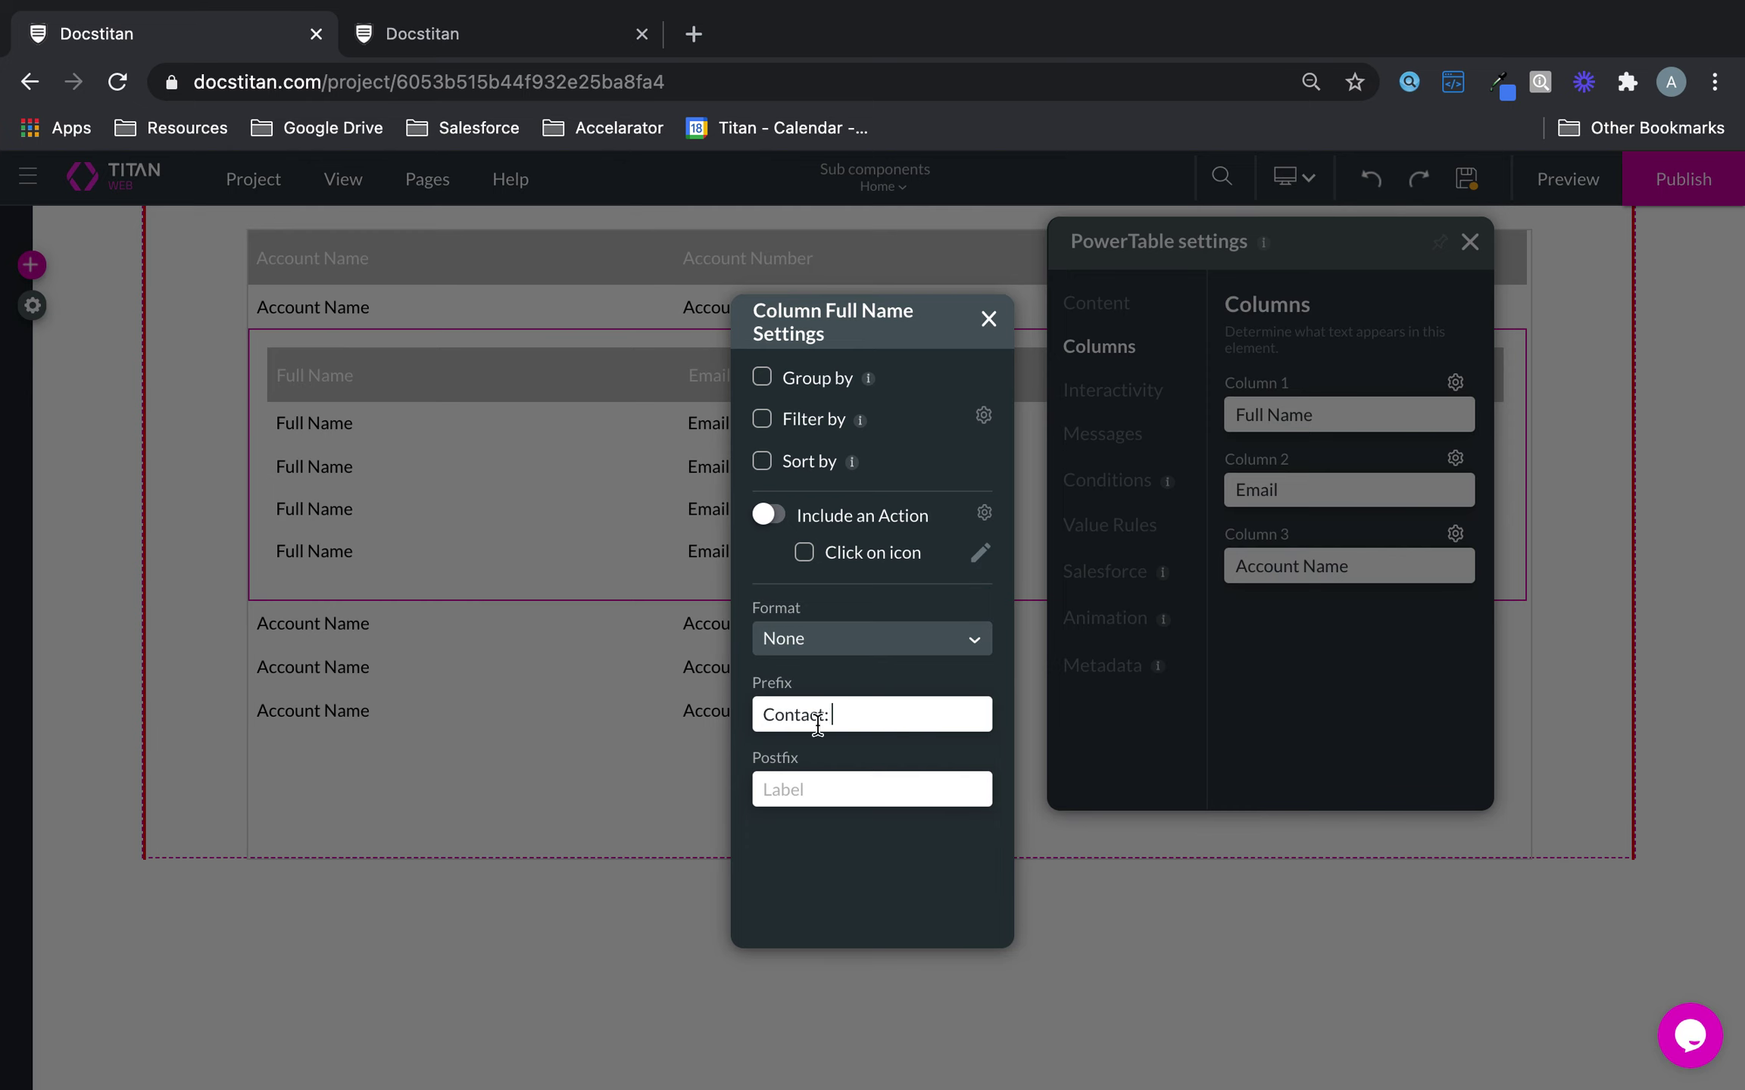
{"action": "left_click", "coordinate": [988, 318]}
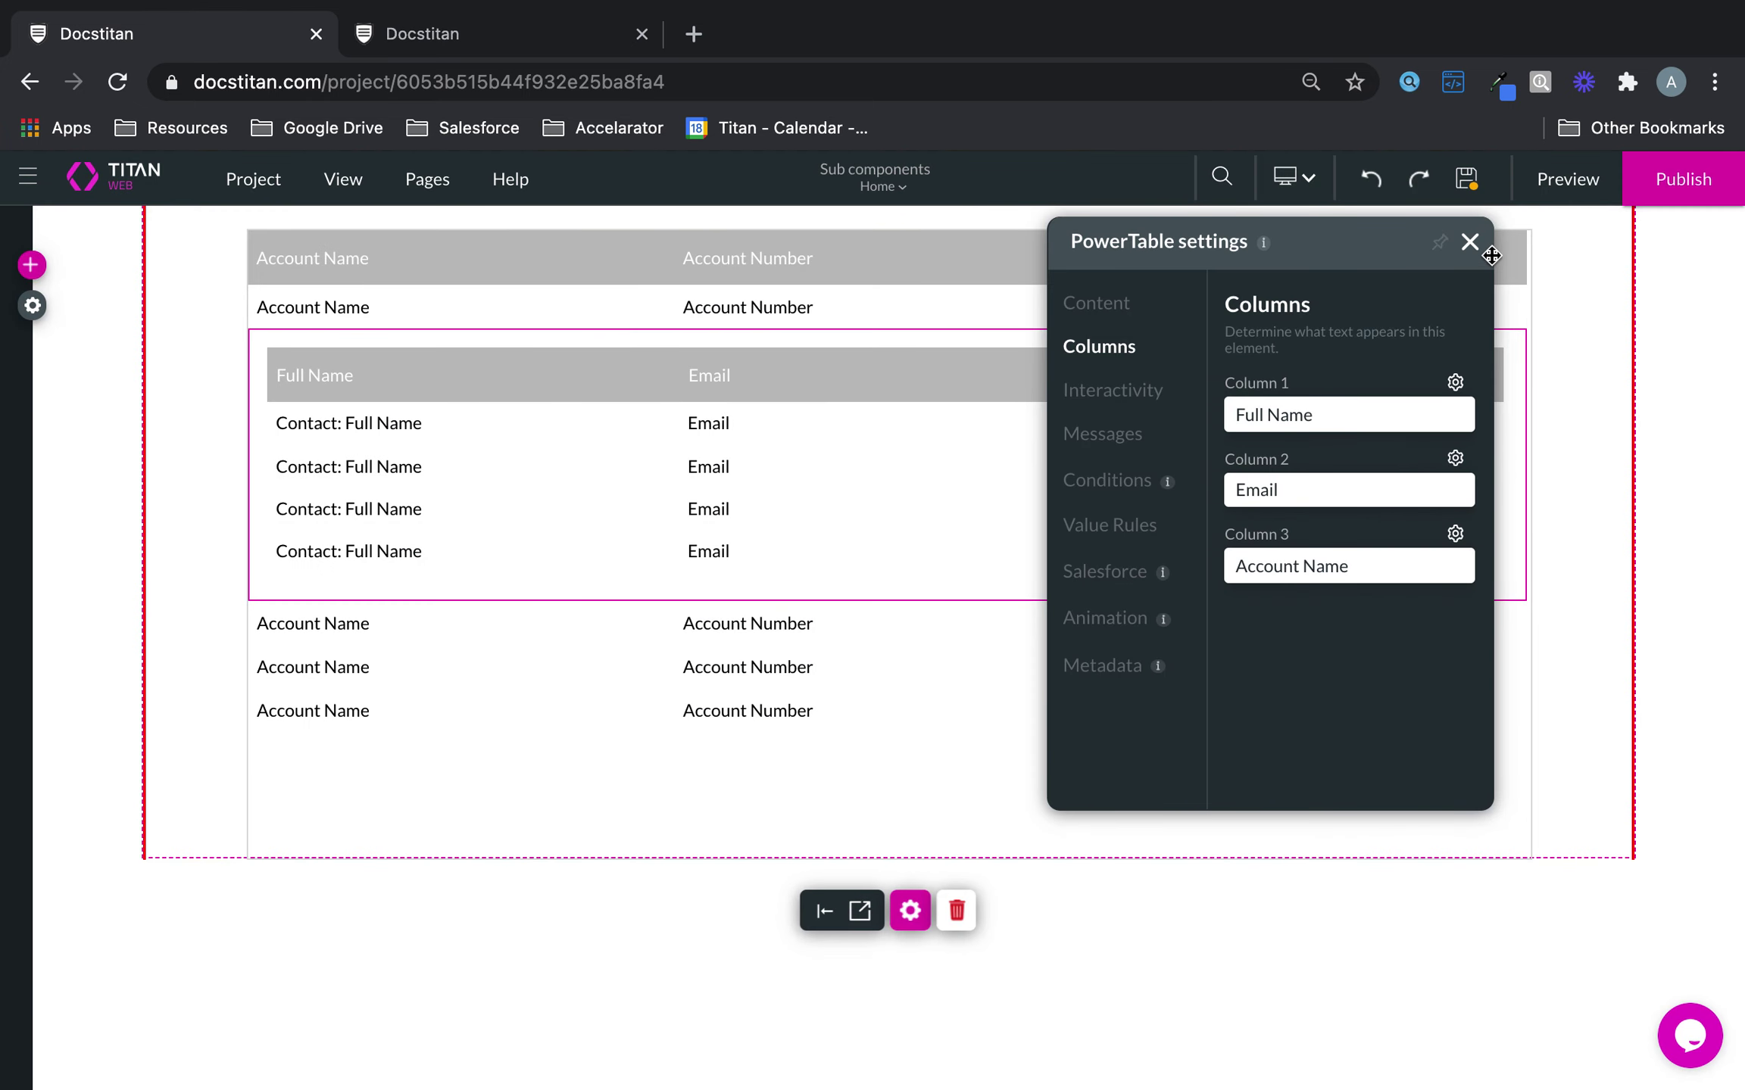
{"action": "left_click", "coordinate": [1470, 242]}
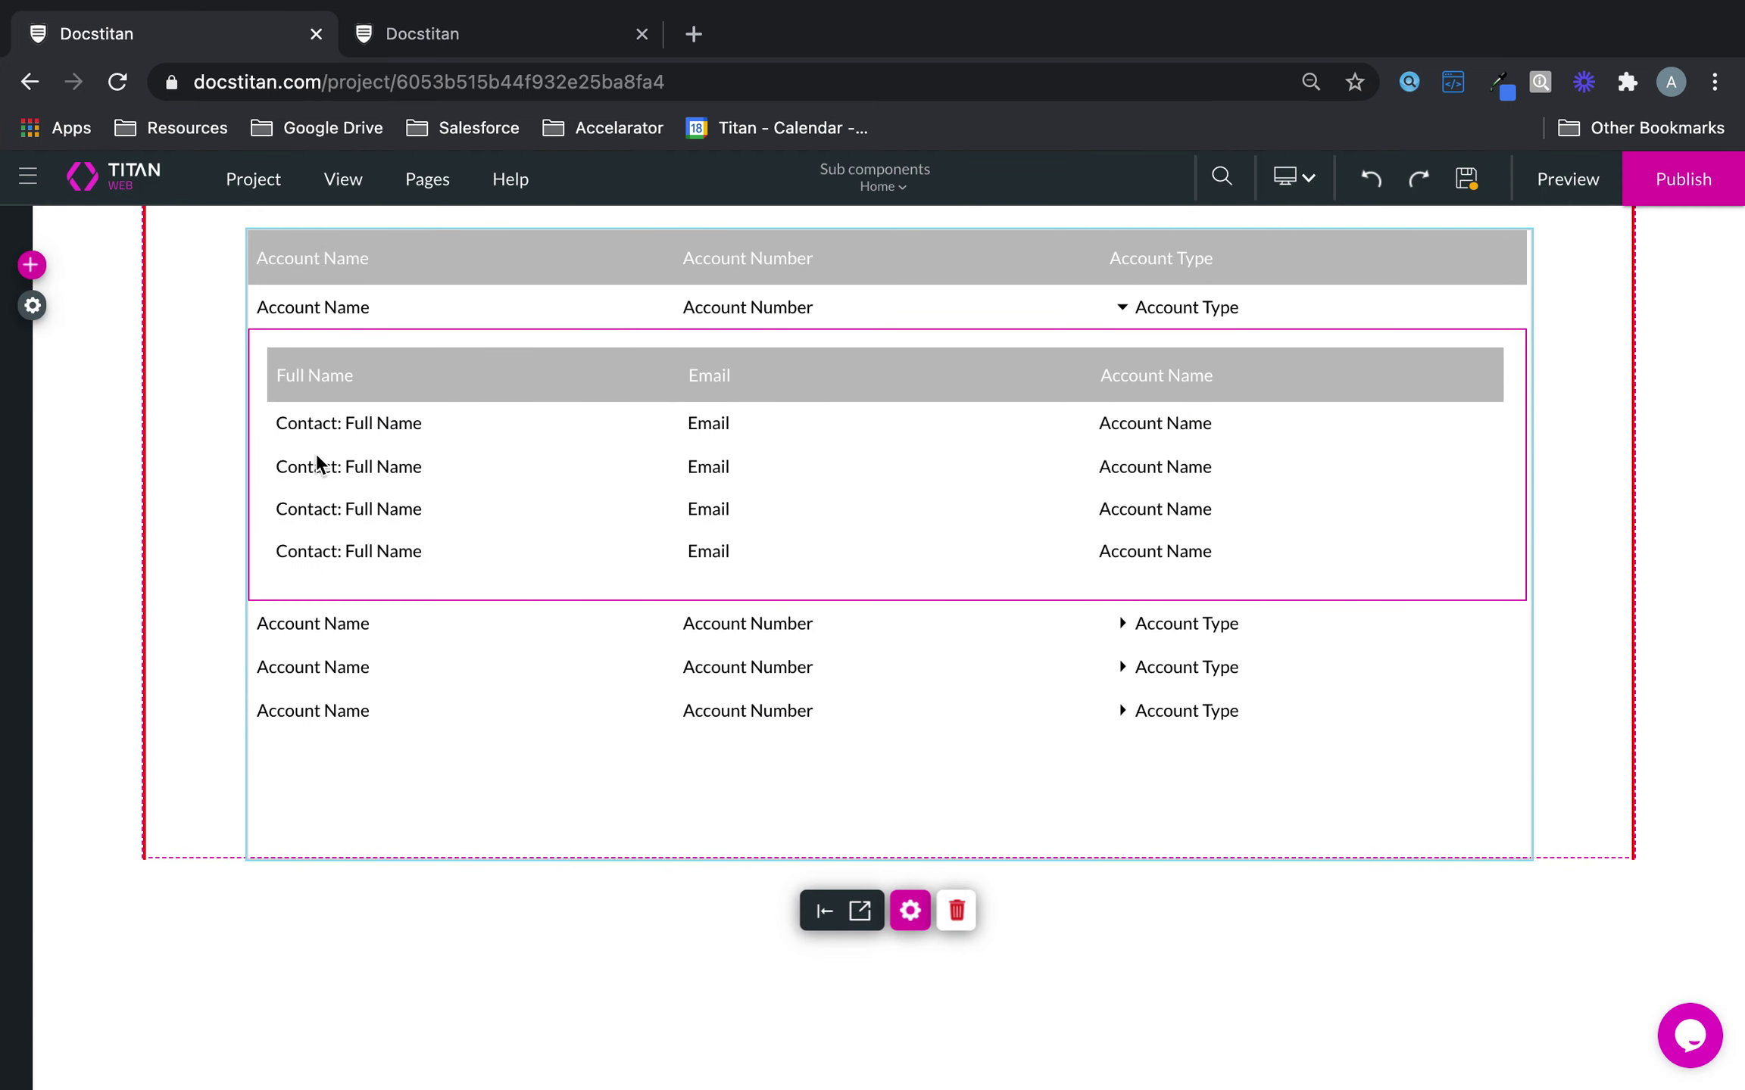
- Check the column settings of the parent account PowerTable
{"action": "left_click", "coordinate": [285, 416]}
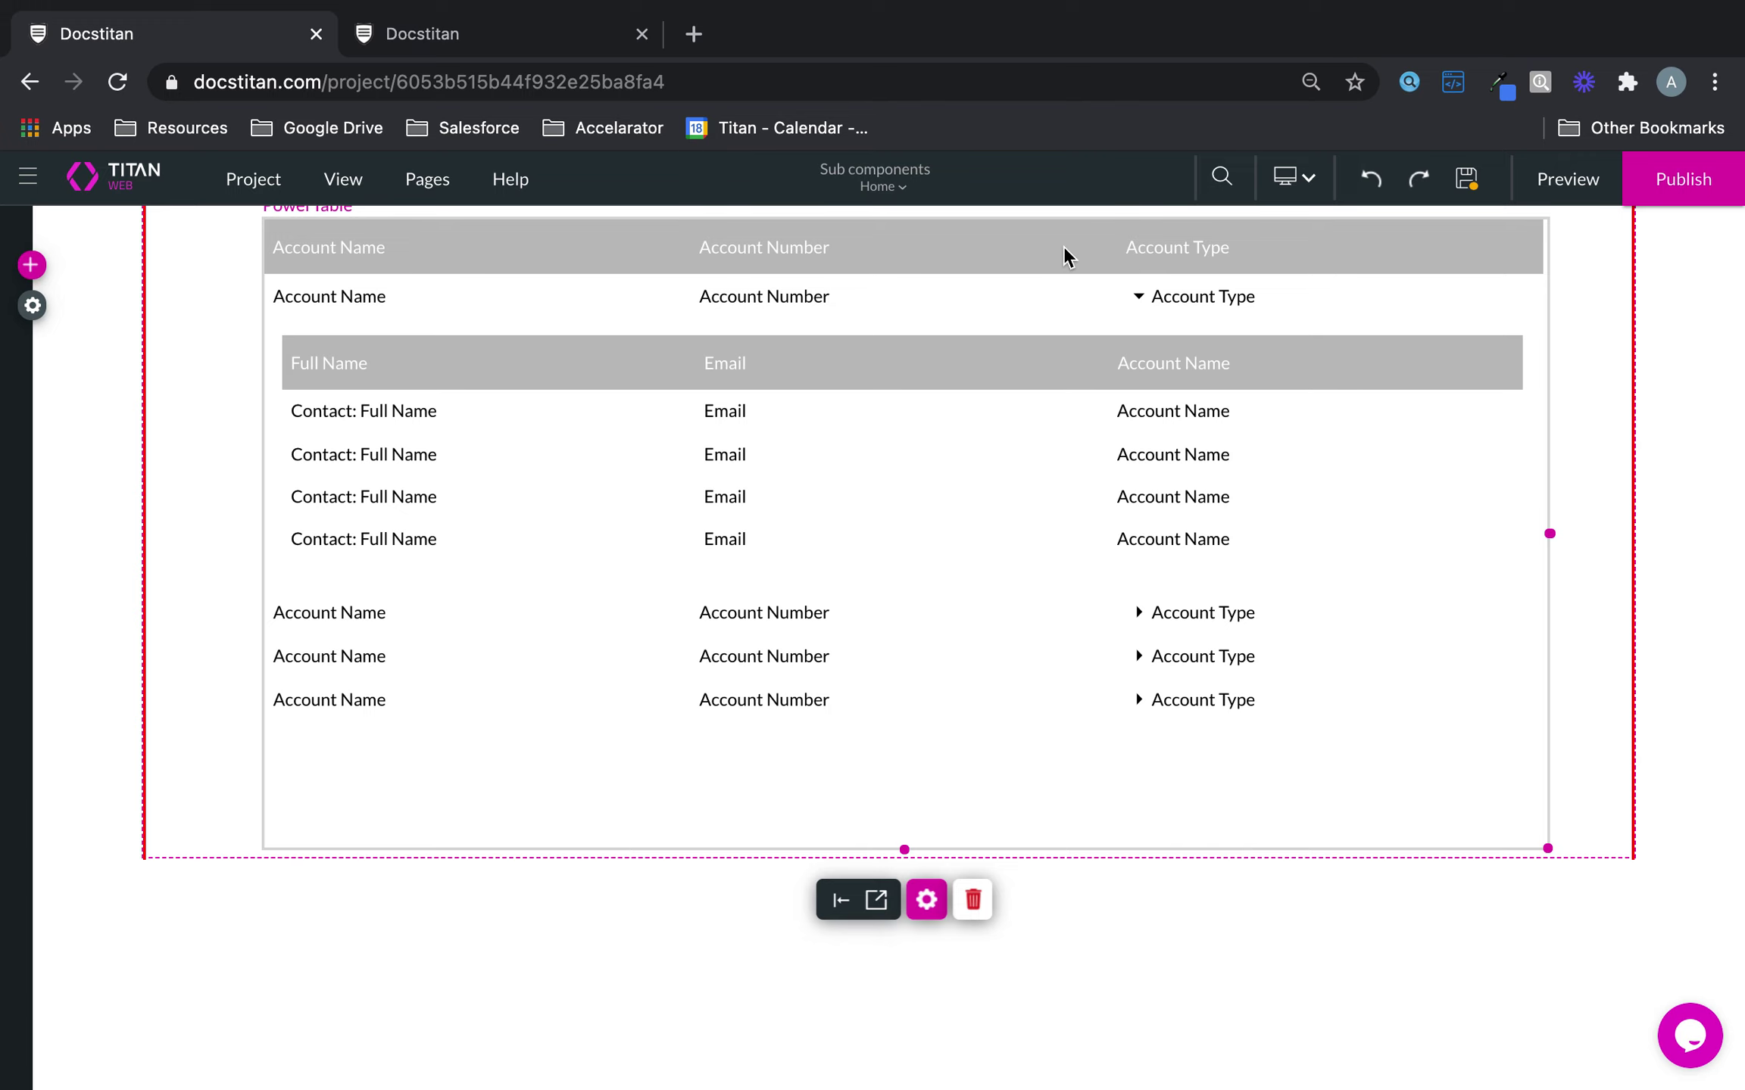
{"action": "left_click", "coordinate": [926, 899]}
{"action": "left_click", "coordinate": [1118, 362]}
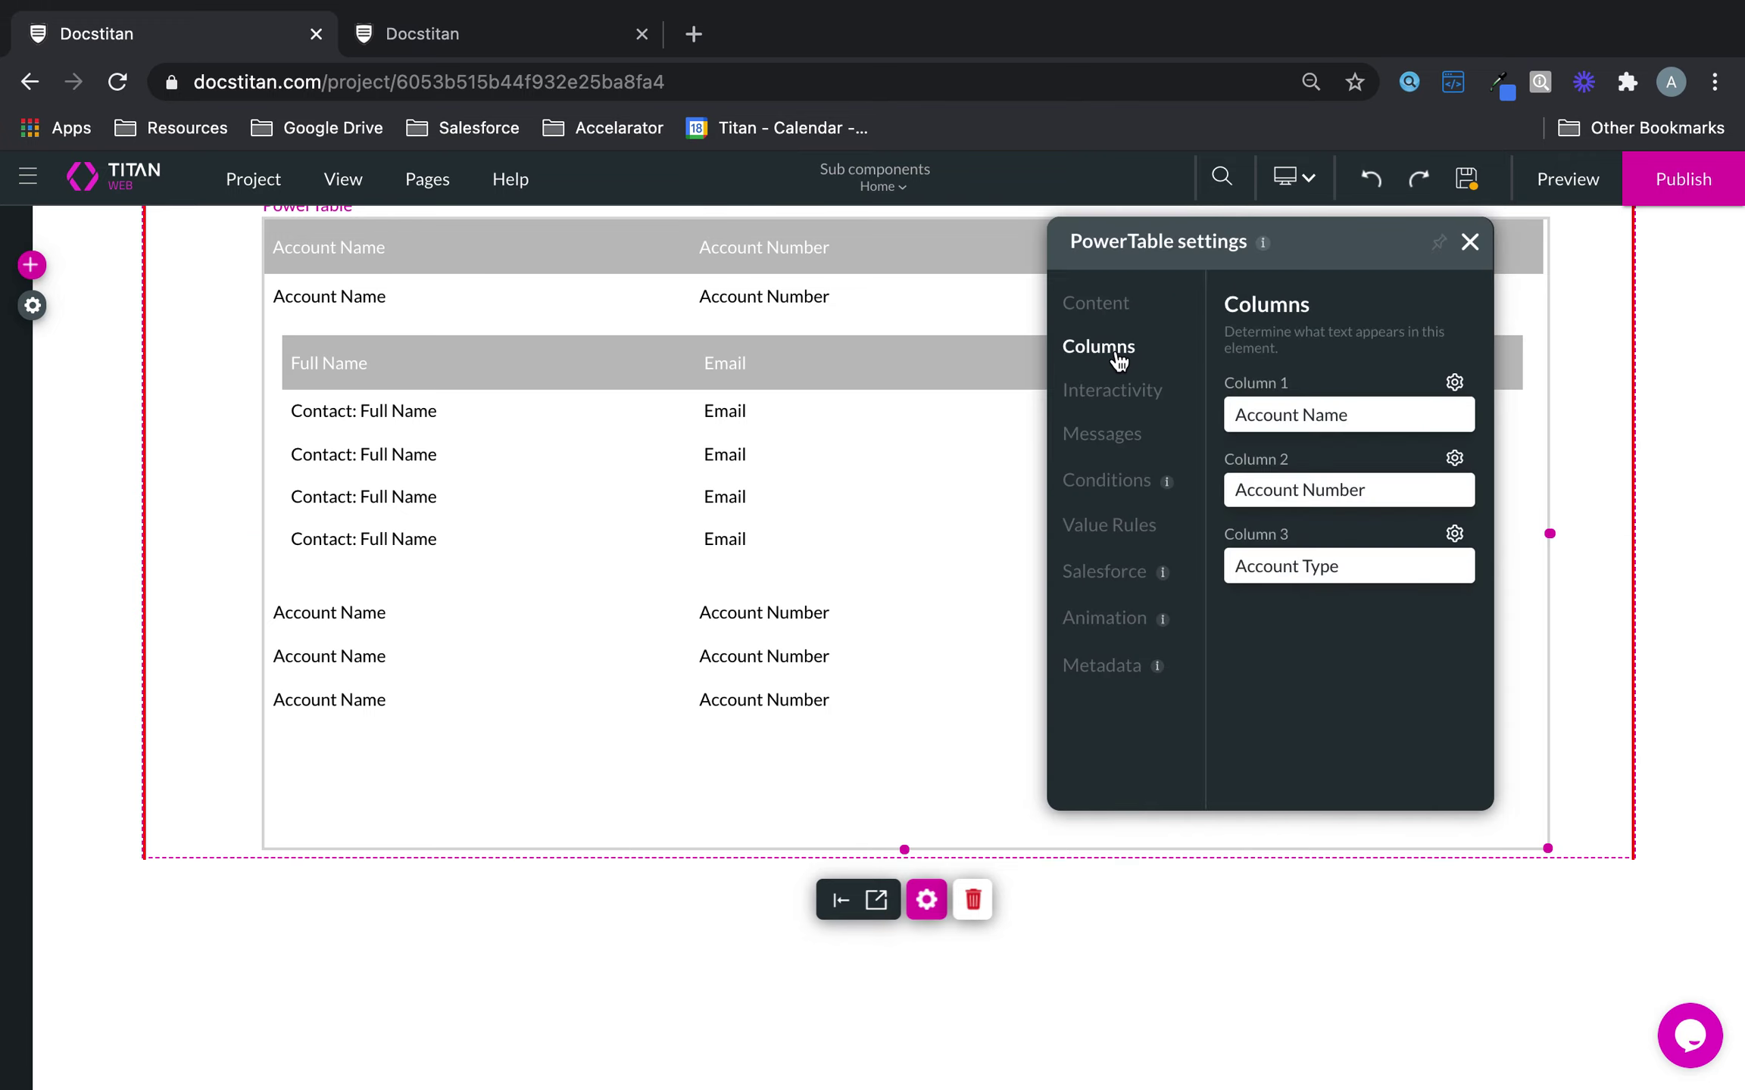
{"action": "left_click", "coordinate": [1471, 241]}
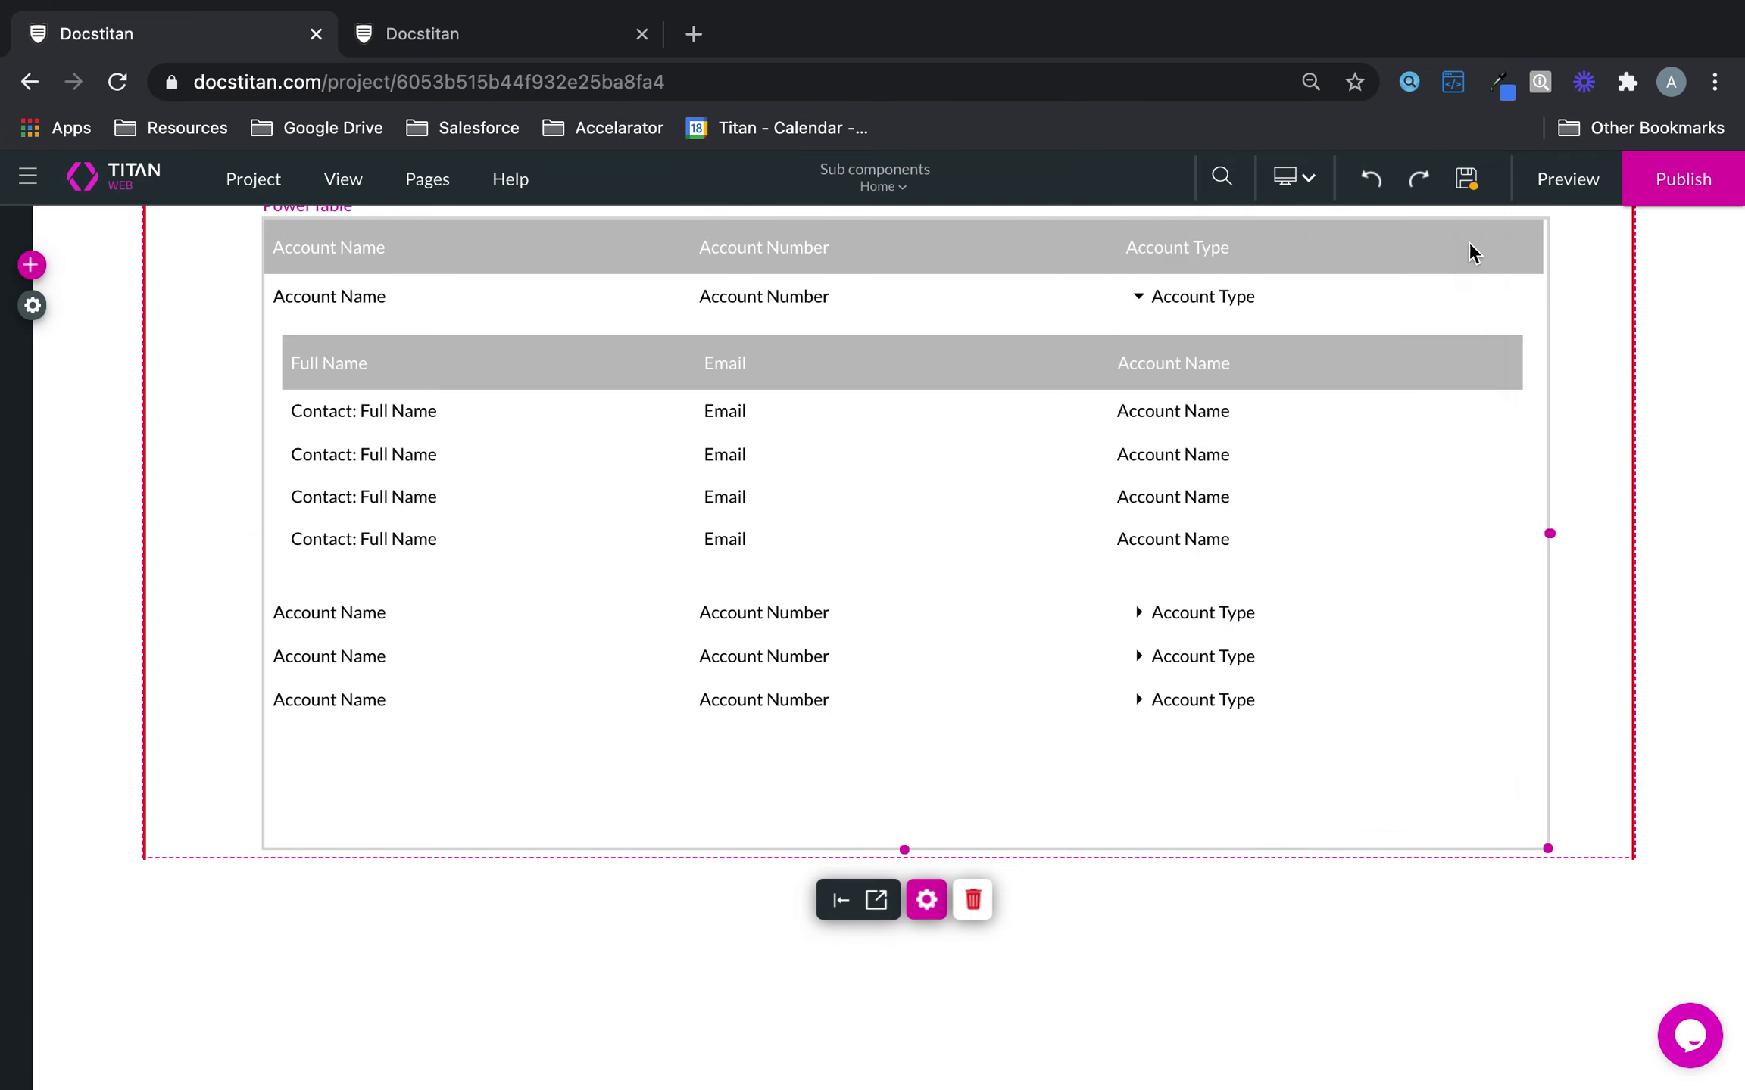
- Add a fourth column to the contact sub-table's Salesforce mapping as Static with the text "Account Info"
{"action": "left_click", "coordinate": [856, 459]}
{"action": "left_click", "coordinate": [926, 899]}
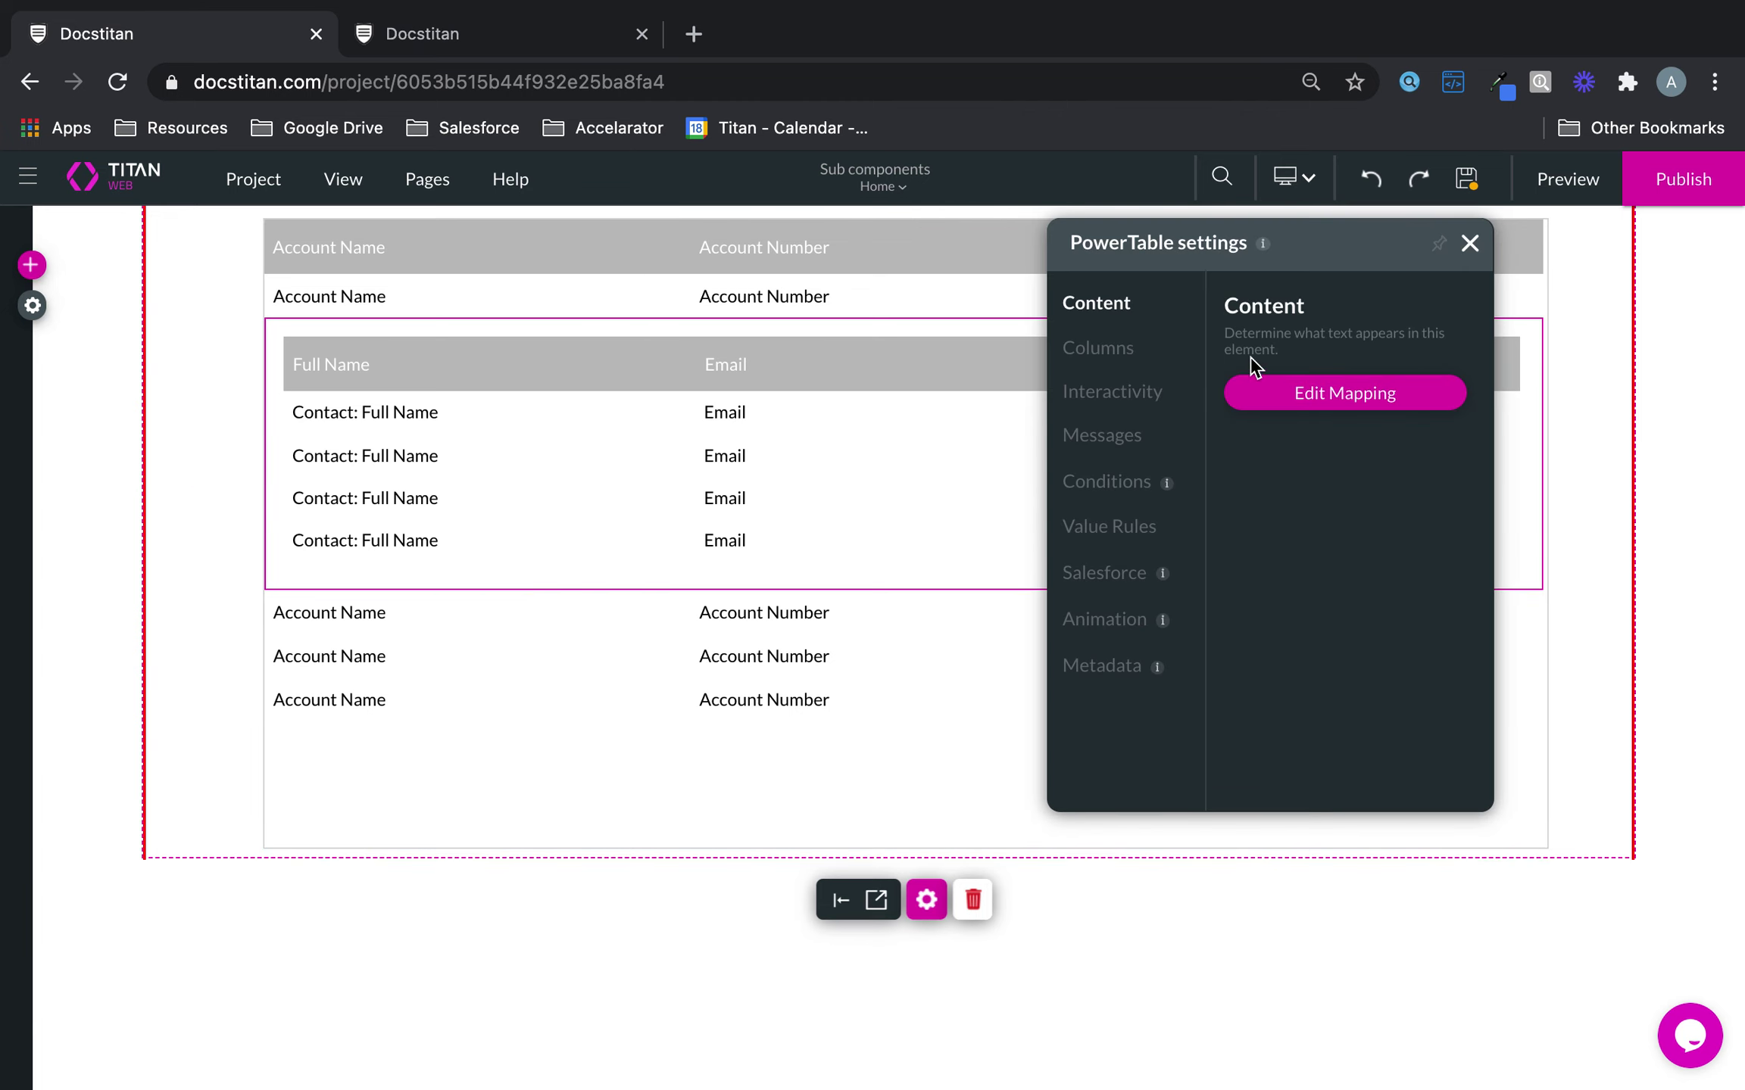
{"action": "left_click", "coordinate": [1281, 393]}
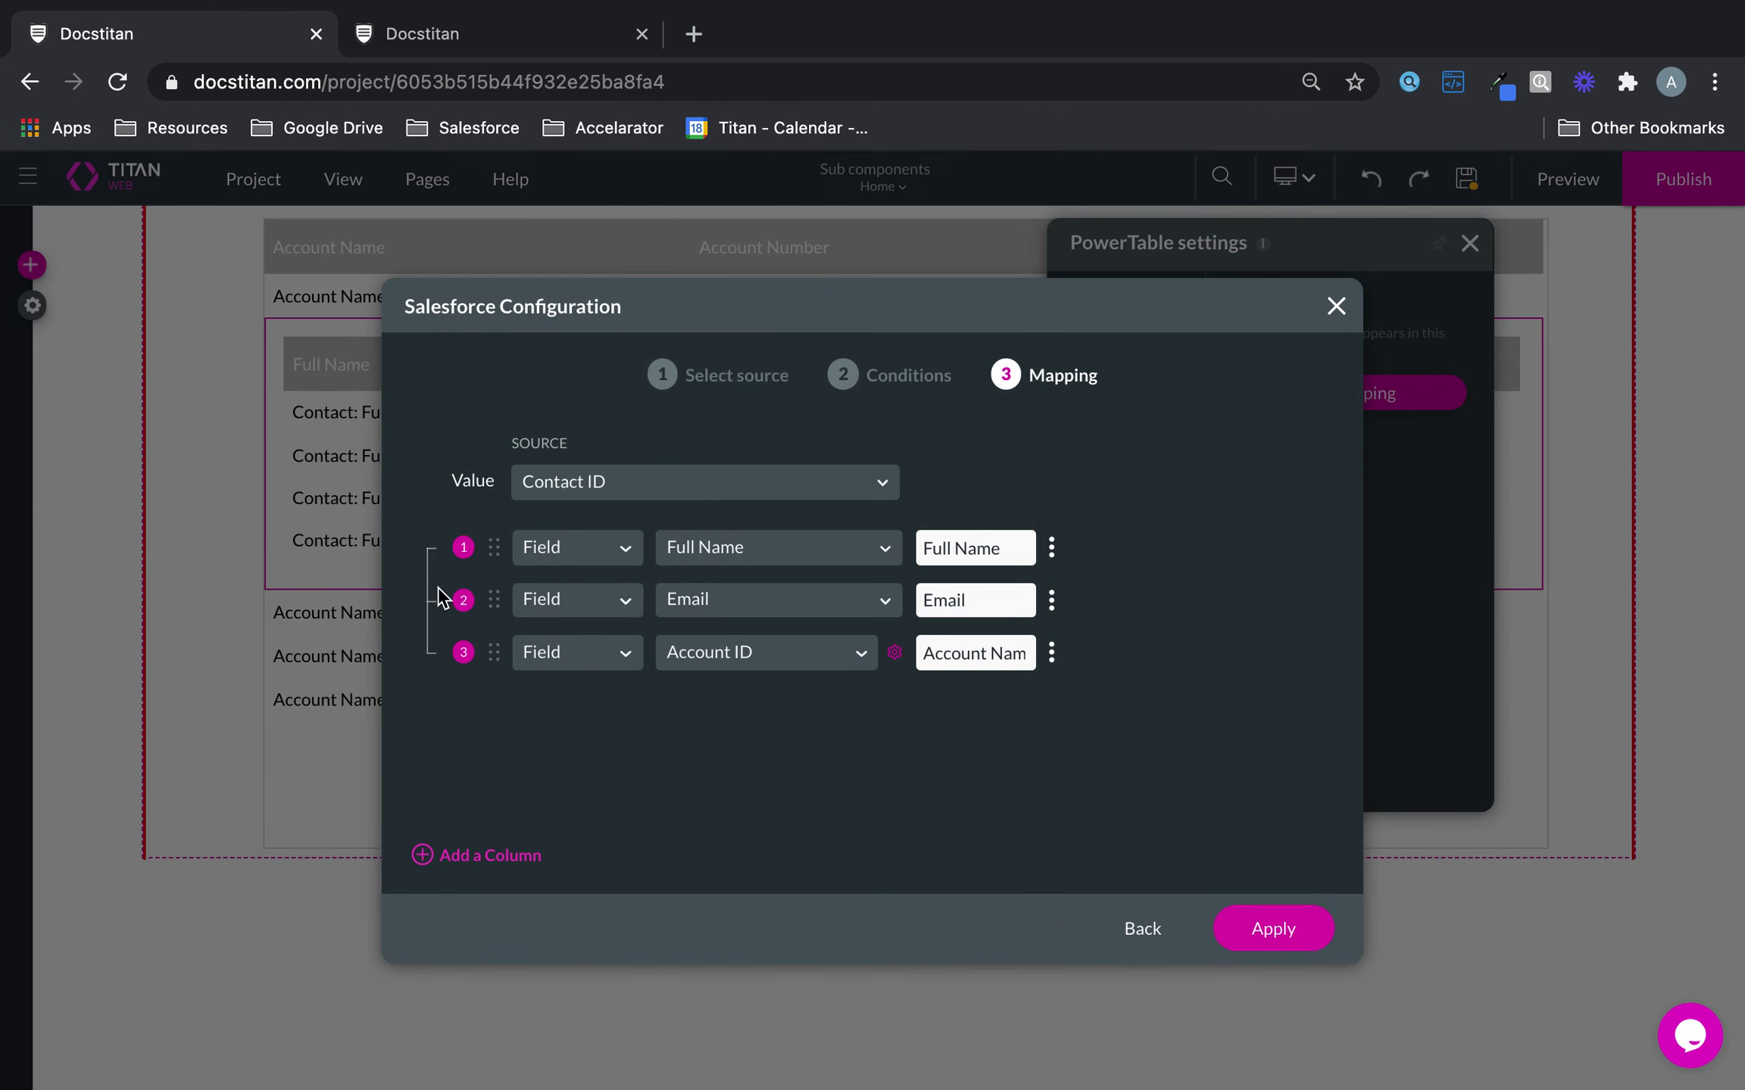
{"action": "mouse_move", "coordinate": [494, 547]}
{"action": "left_mouse_down"}
{"action": "mouse_move", "coordinate": [494, 606]}
{"action": "mouse_move", "coordinate": [492, 542]}
{"action": "left_mouse_up"}
{"action": "left_click", "coordinate": [443, 854]}
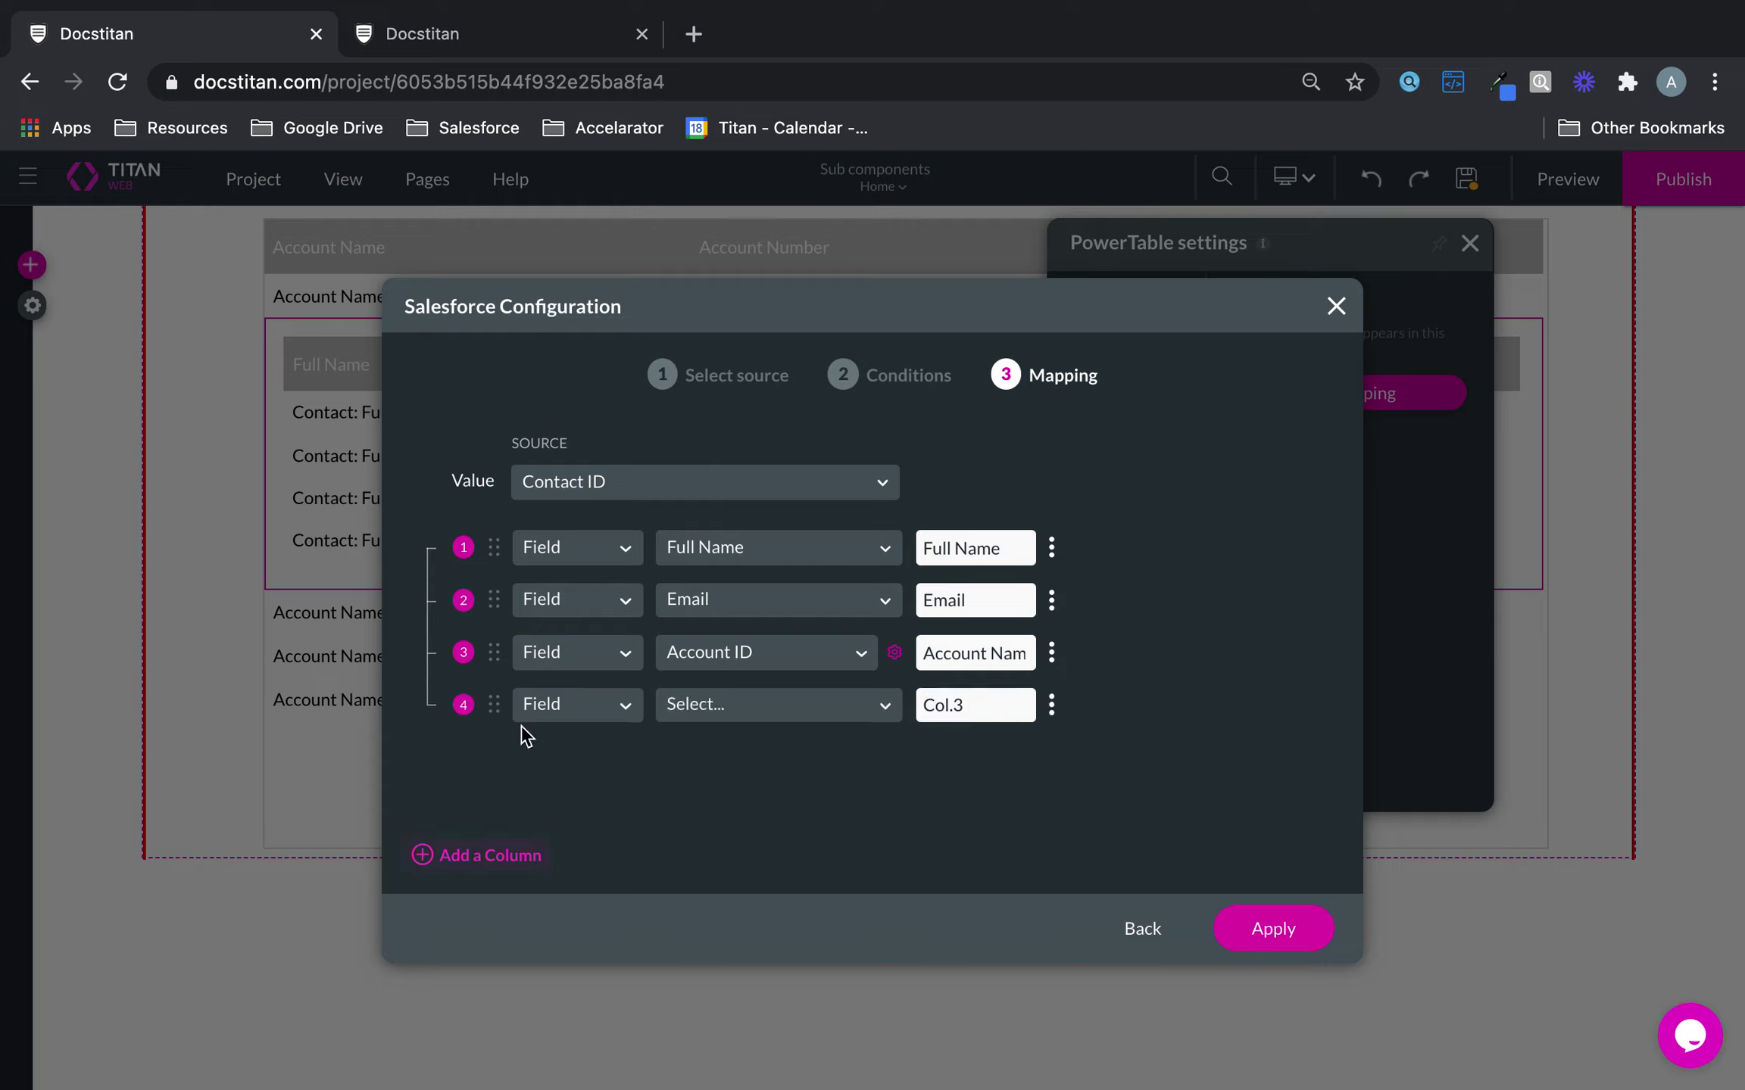
{"action": "left_click", "coordinate": [562, 705]}
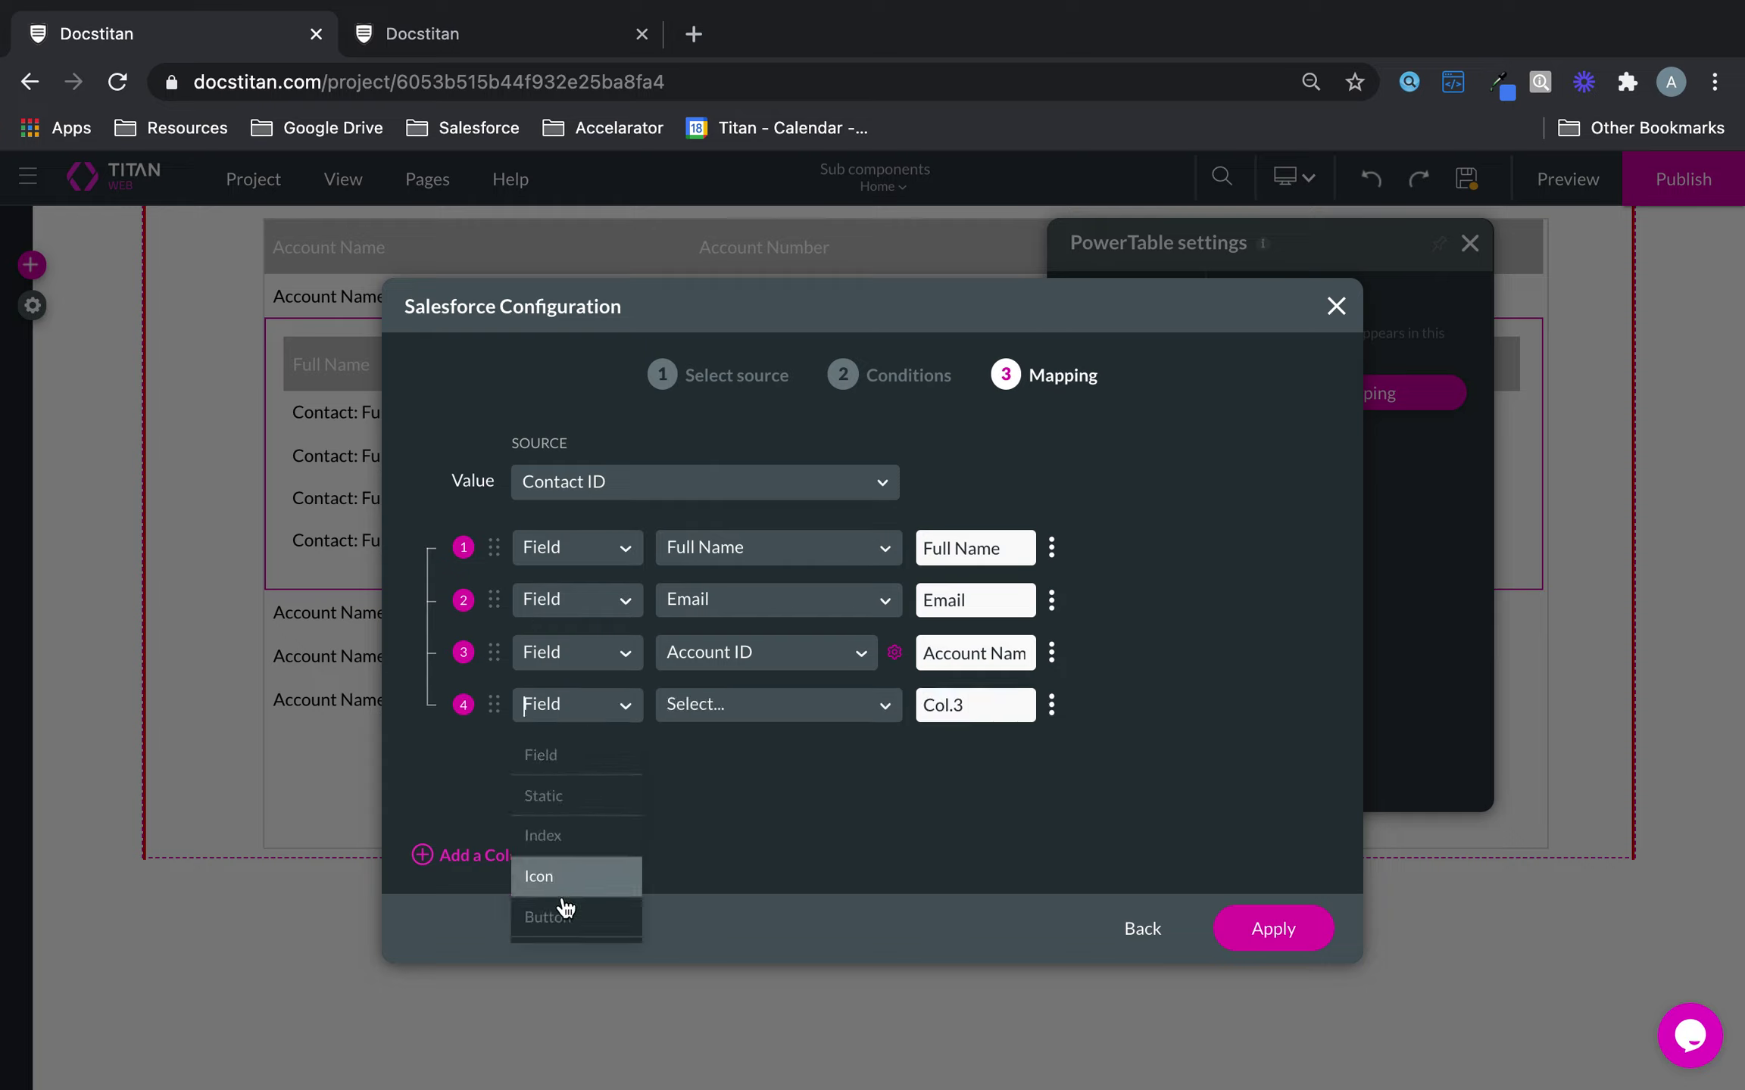
{"action": "left_click", "coordinate": [589, 794]}
{"action": "left_click", "coordinate": [762, 704]}
{"action": "type", "text": "Account Info"}
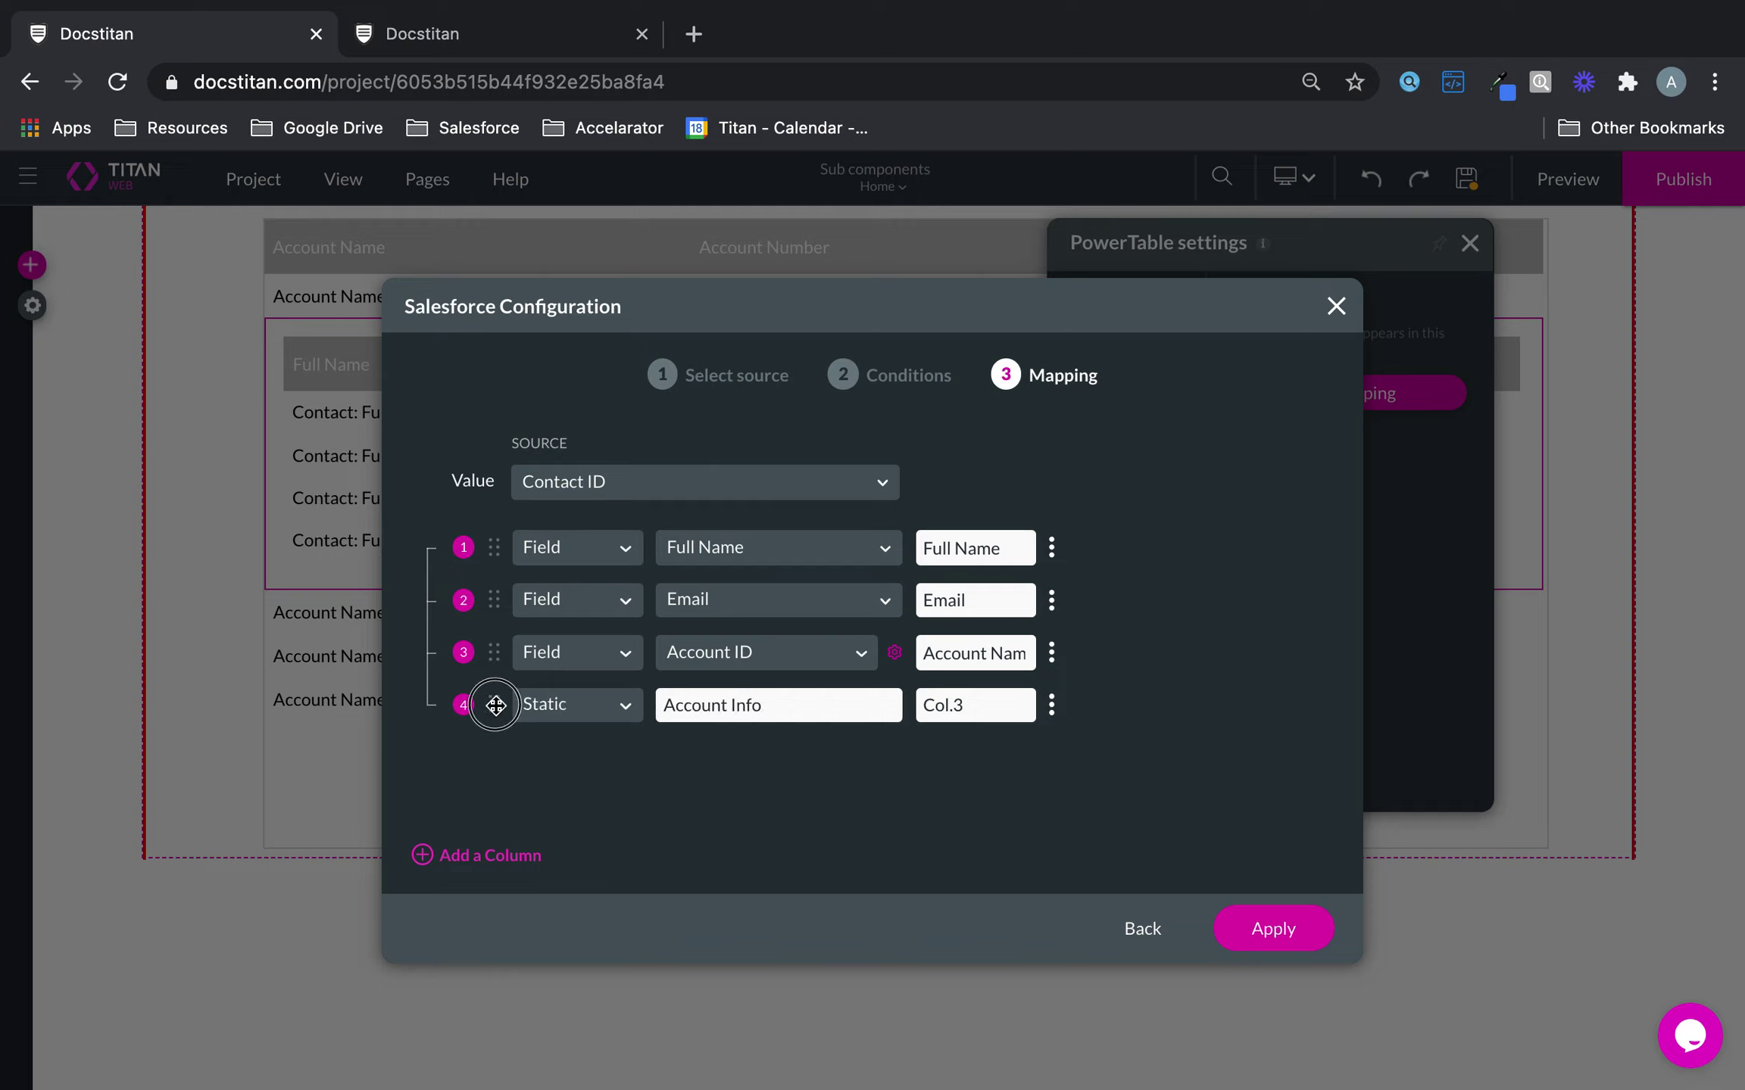
- Nest the Account ID column under a group header named "Account Info", apply the mapping, and close the sub-table settings
{"action": "left_click_drag", "start_coordinate": [493, 705], "coordinate": [588, 695]}
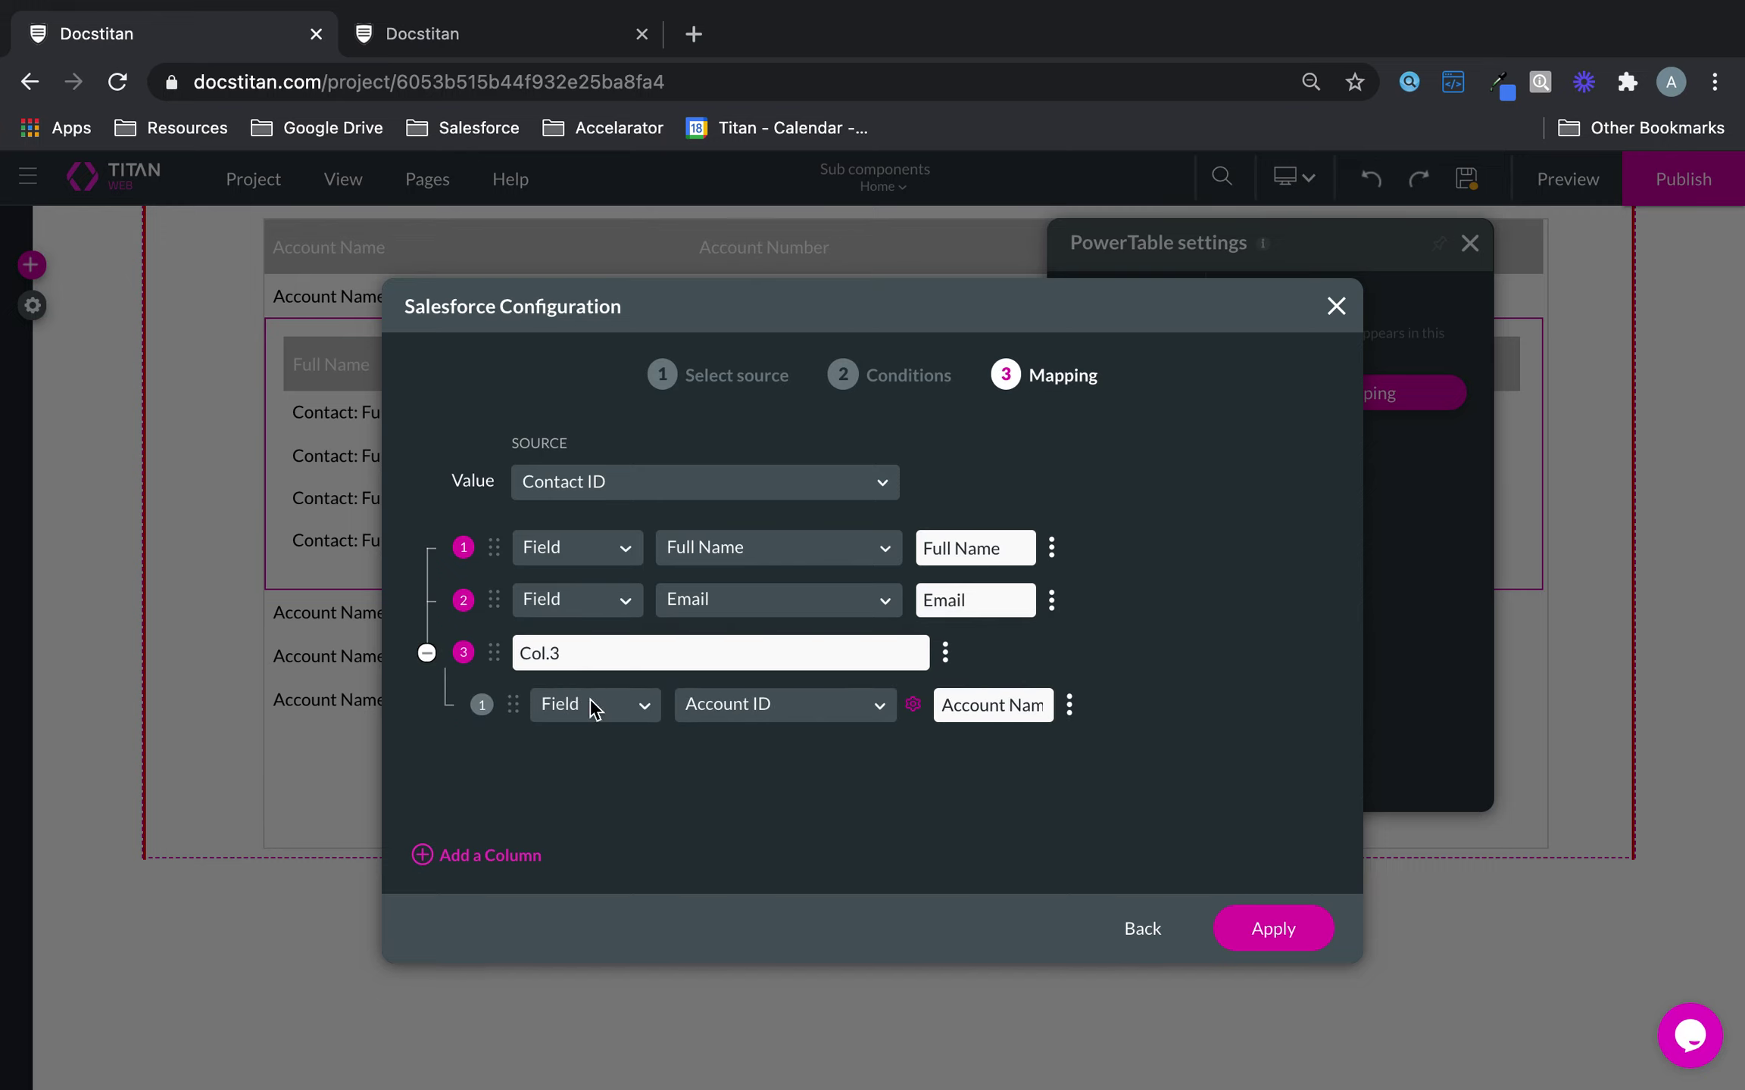
{"action": "left_click_drag", "start_coordinate": [627, 653], "coordinate": [452, 648]}
{"action": "type", "text": "Account Info"}
{"action": "left_click", "coordinate": [1273, 931]}
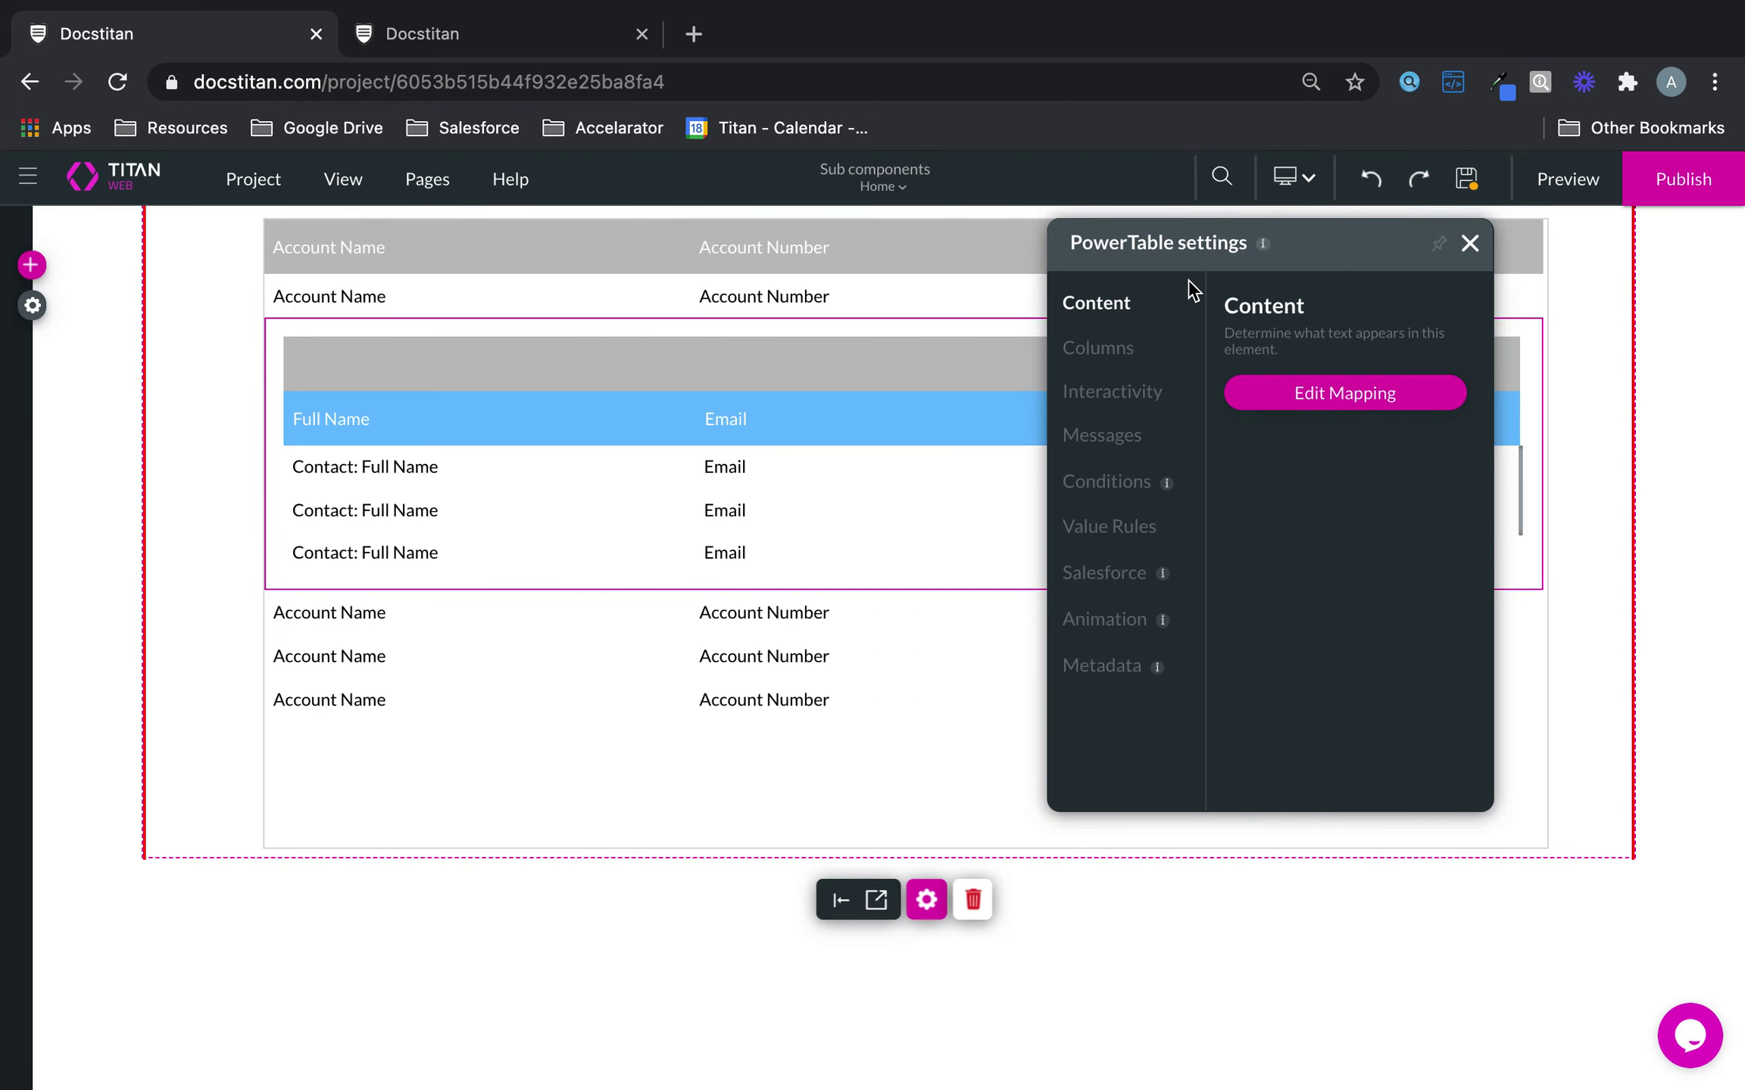
{"action": "left_click", "coordinate": [1467, 243]}
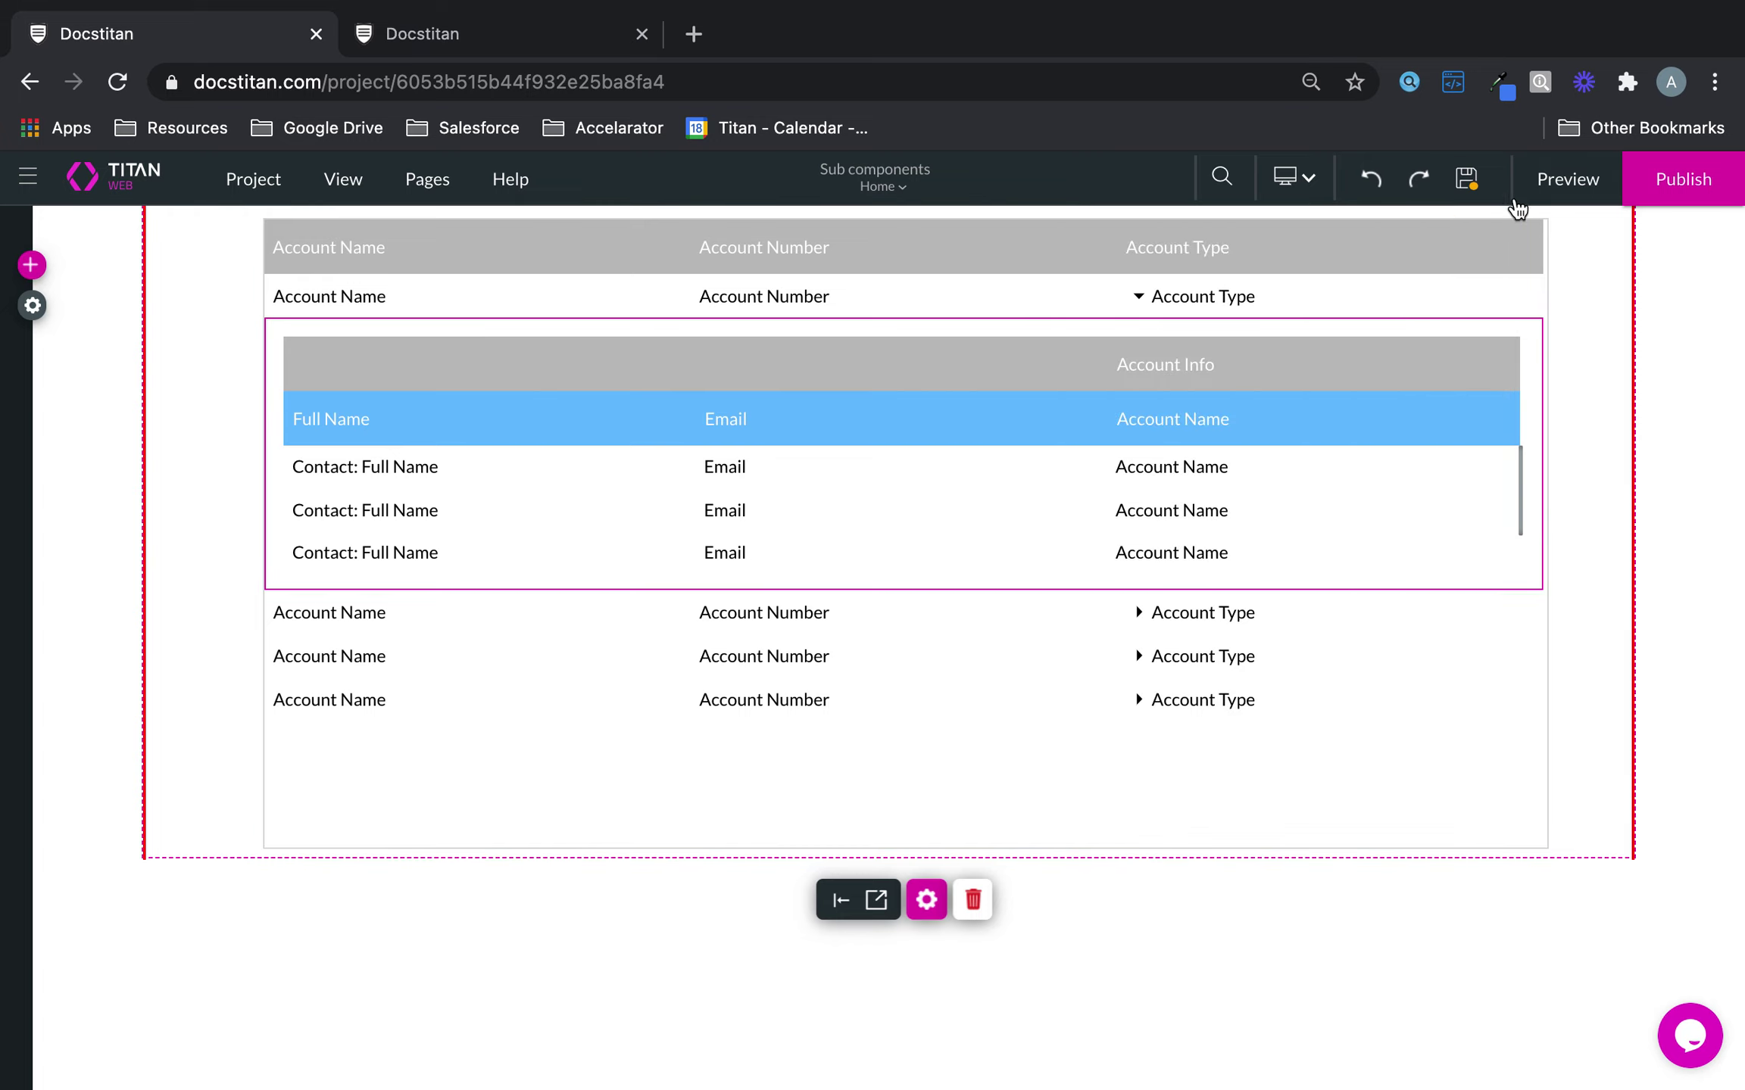
- Save the project, replace the old preview with a new one, and expand Australia Hospital to check the grouped contact header
{"action": "left_click", "coordinate": [1466, 182]}
{"action": "left_click", "coordinate": [1570, 181]}
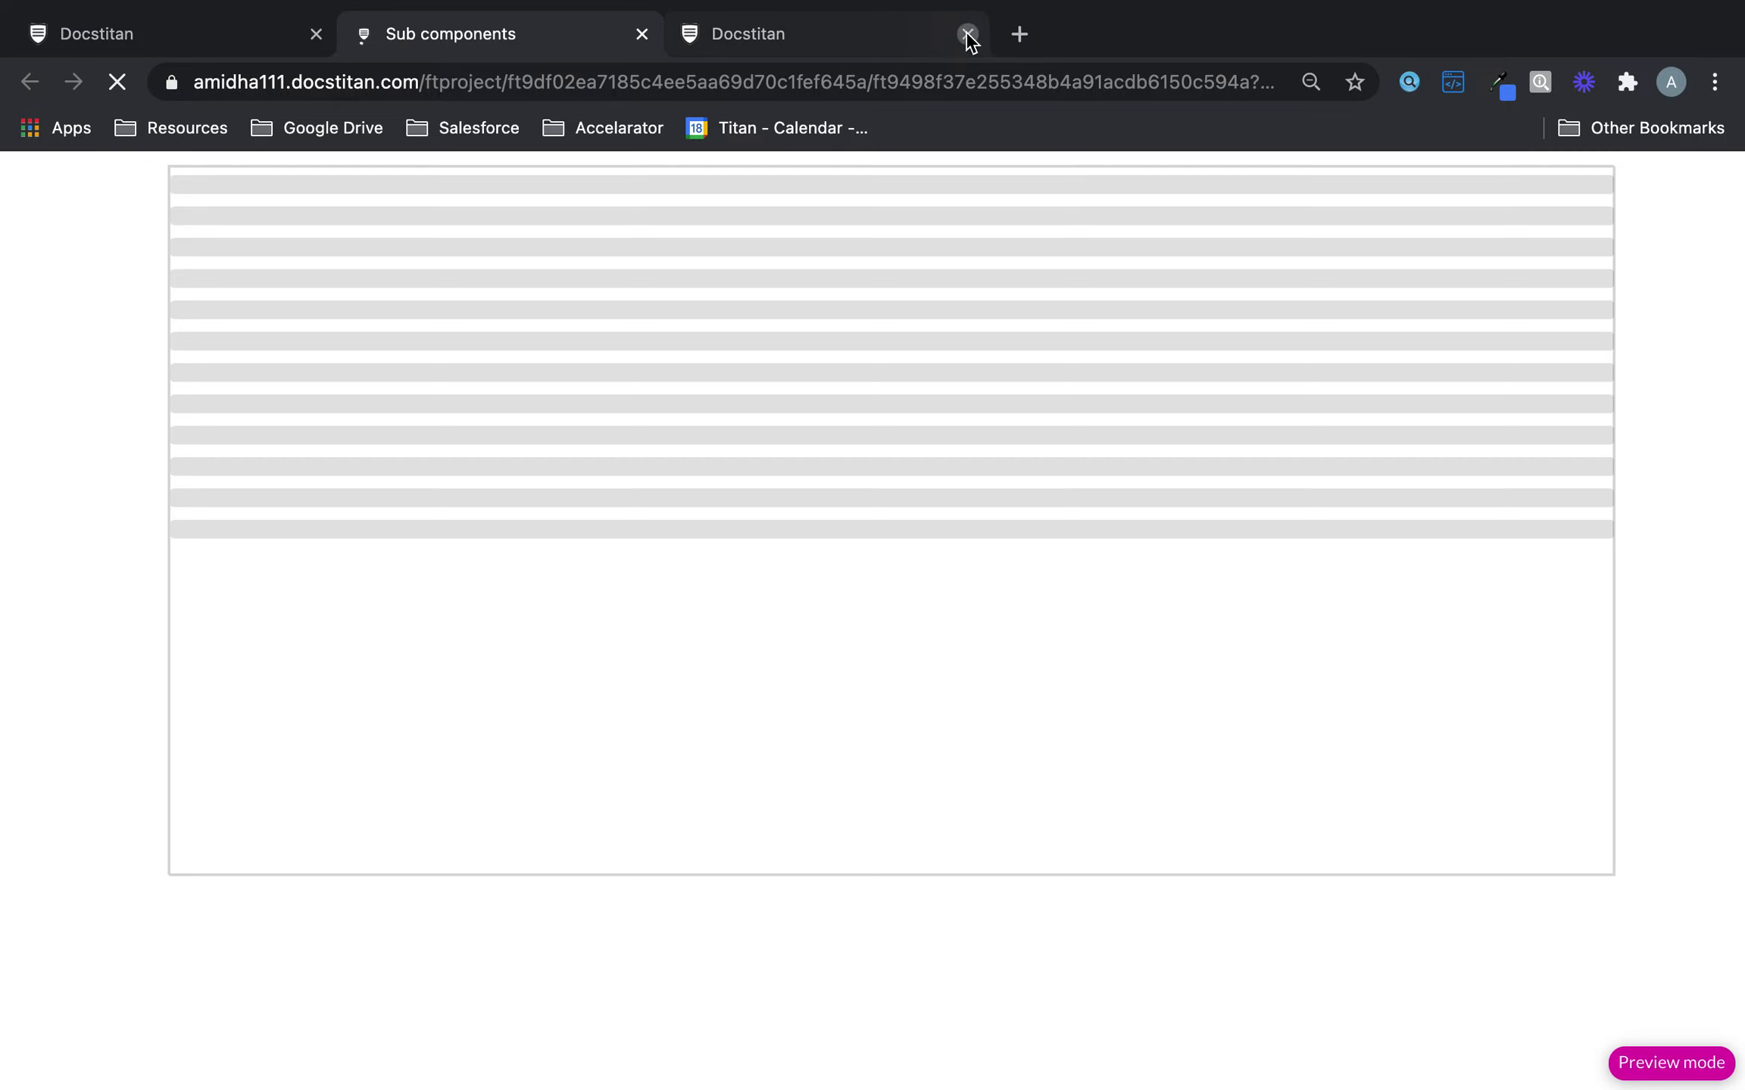
{"action": "left_click", "coordinate": [967, 33]}
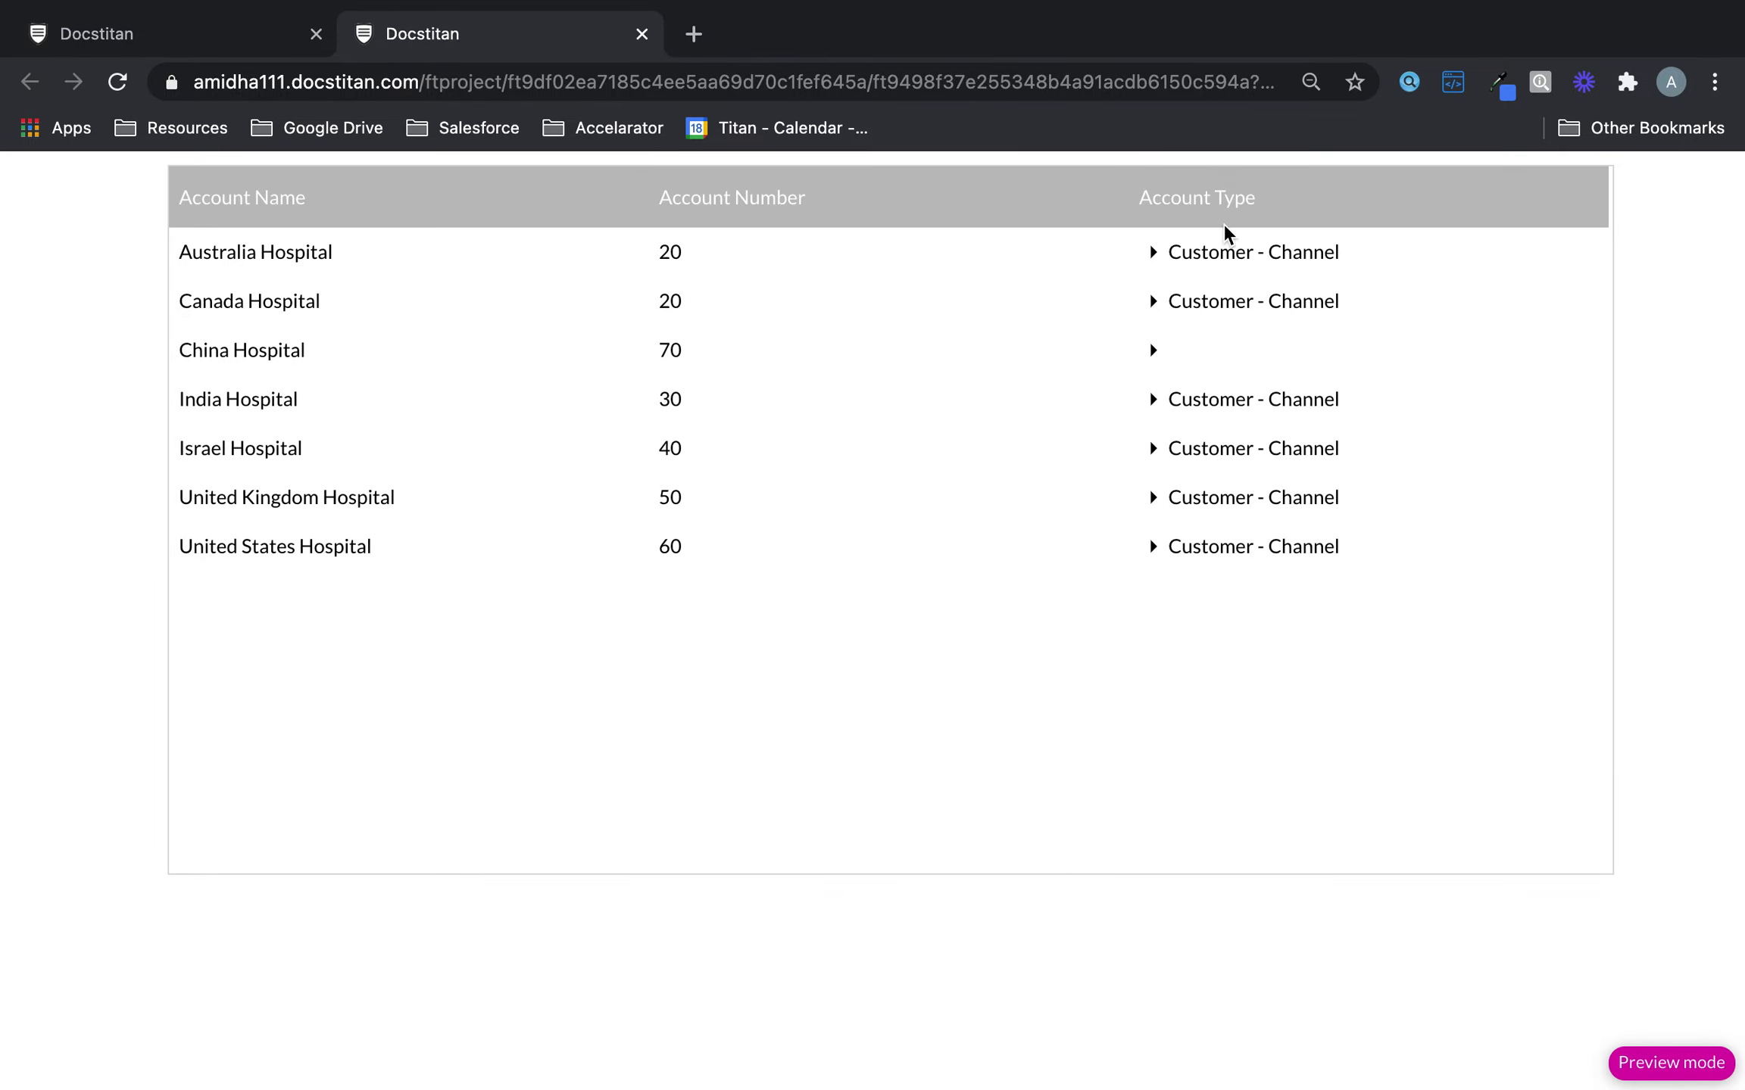
{"action": "left_click", "coordinate": [1154, 253]}
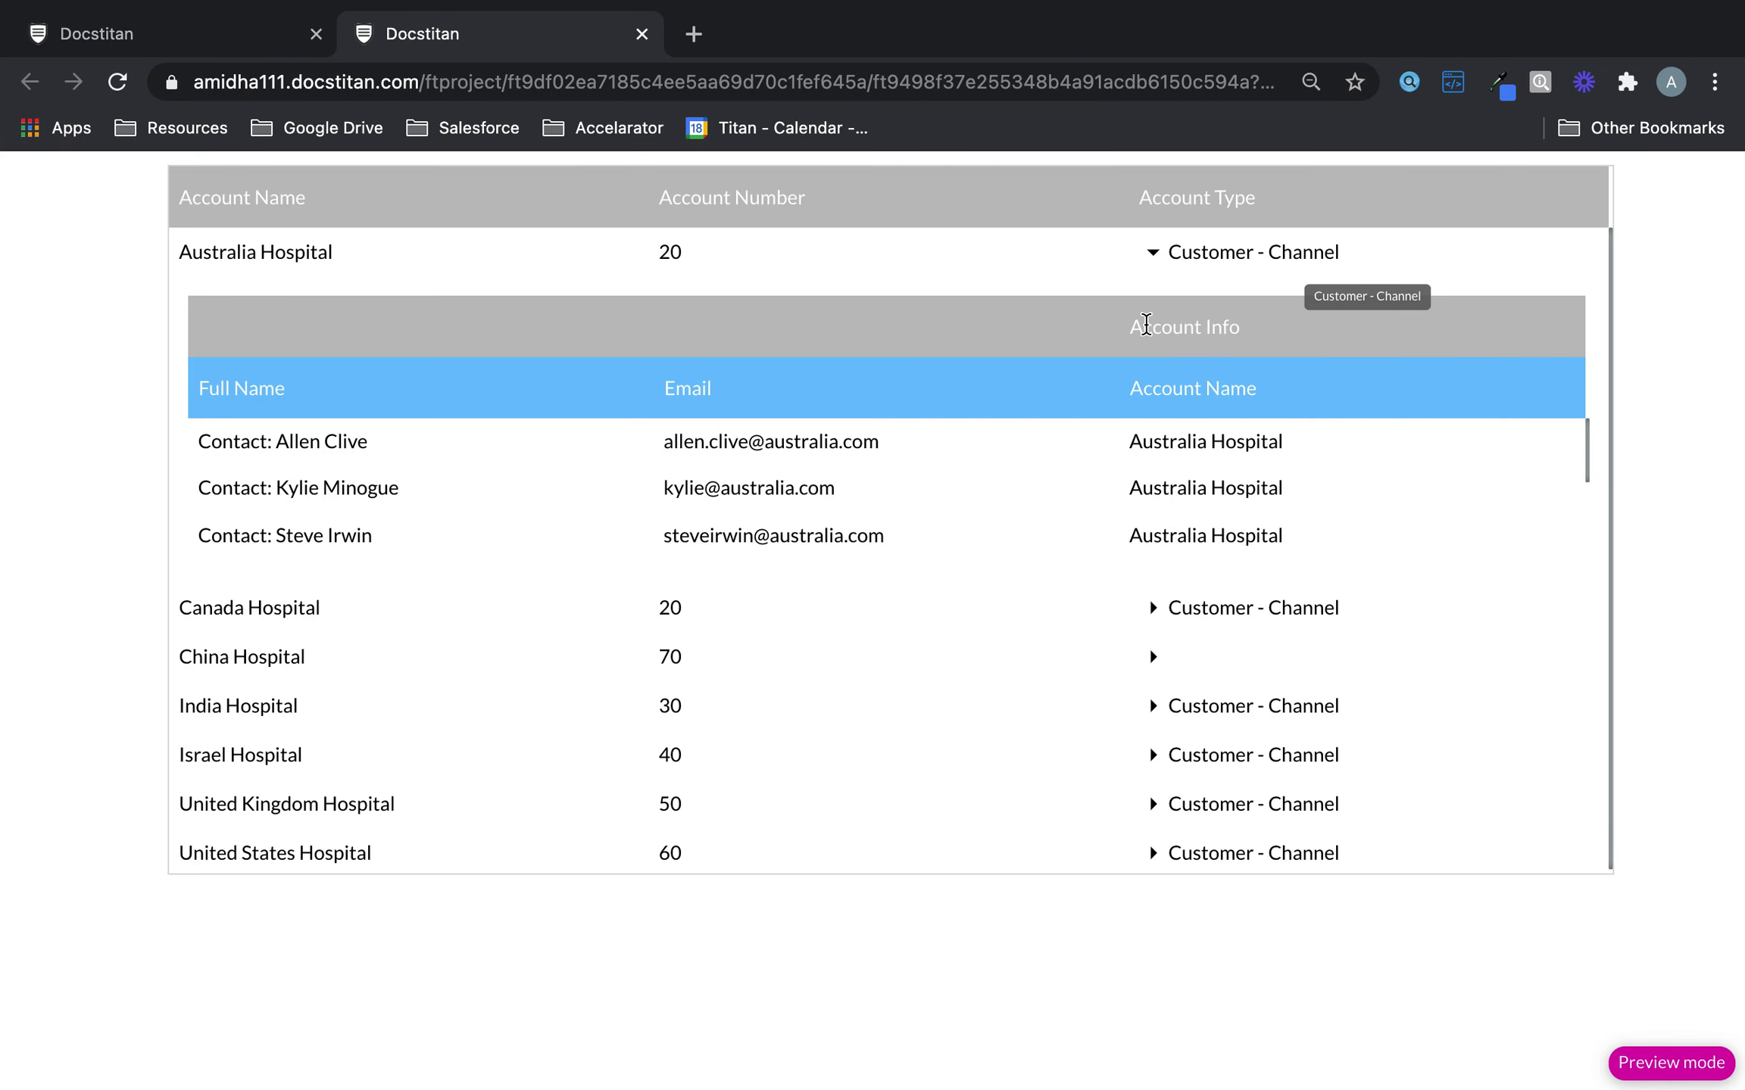
{"action": "left_click_drag", "start_coordinate": [1137, 328], "coordinate": [1241, 327]}
{"action": "left_click", "coordinate": [1194, 422]}
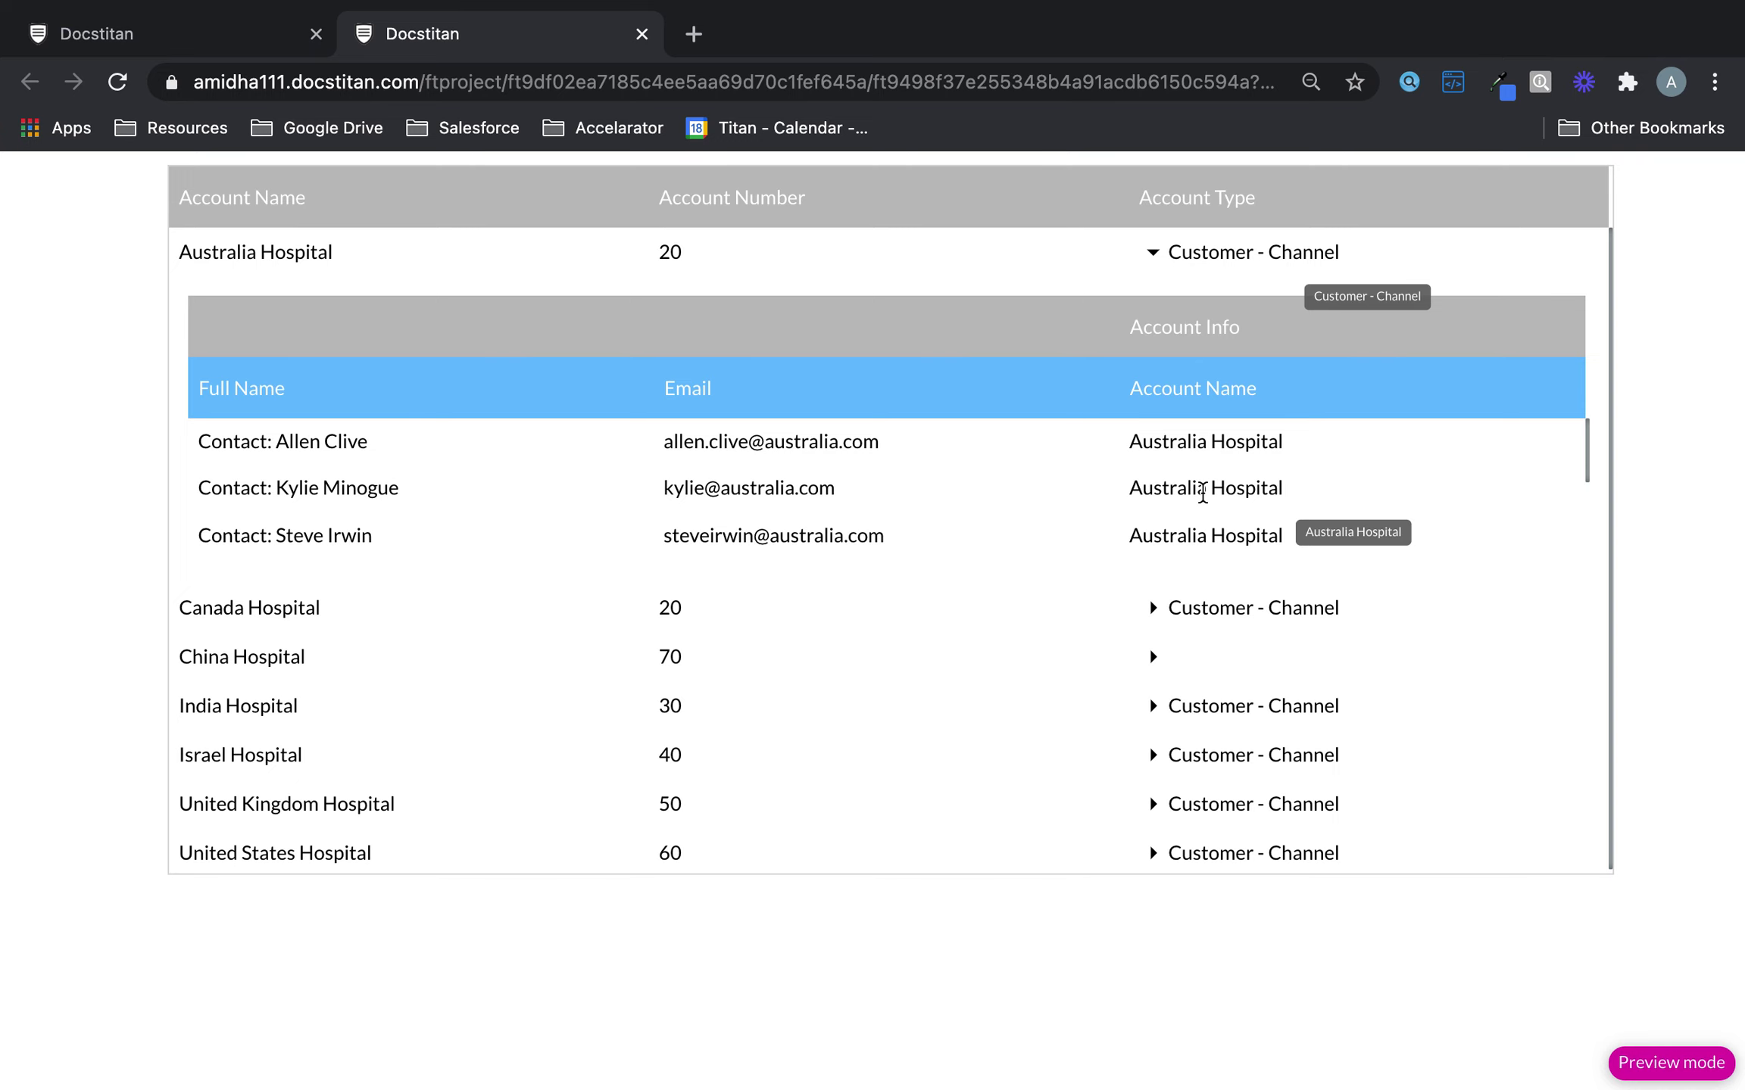
- Return to the editor and review the contact sub-table's Columns, Messages, Conditions, Value Rules, Salesforce and Interactivity settings
{"action": "left_click", "coordinate": [242, 34]}
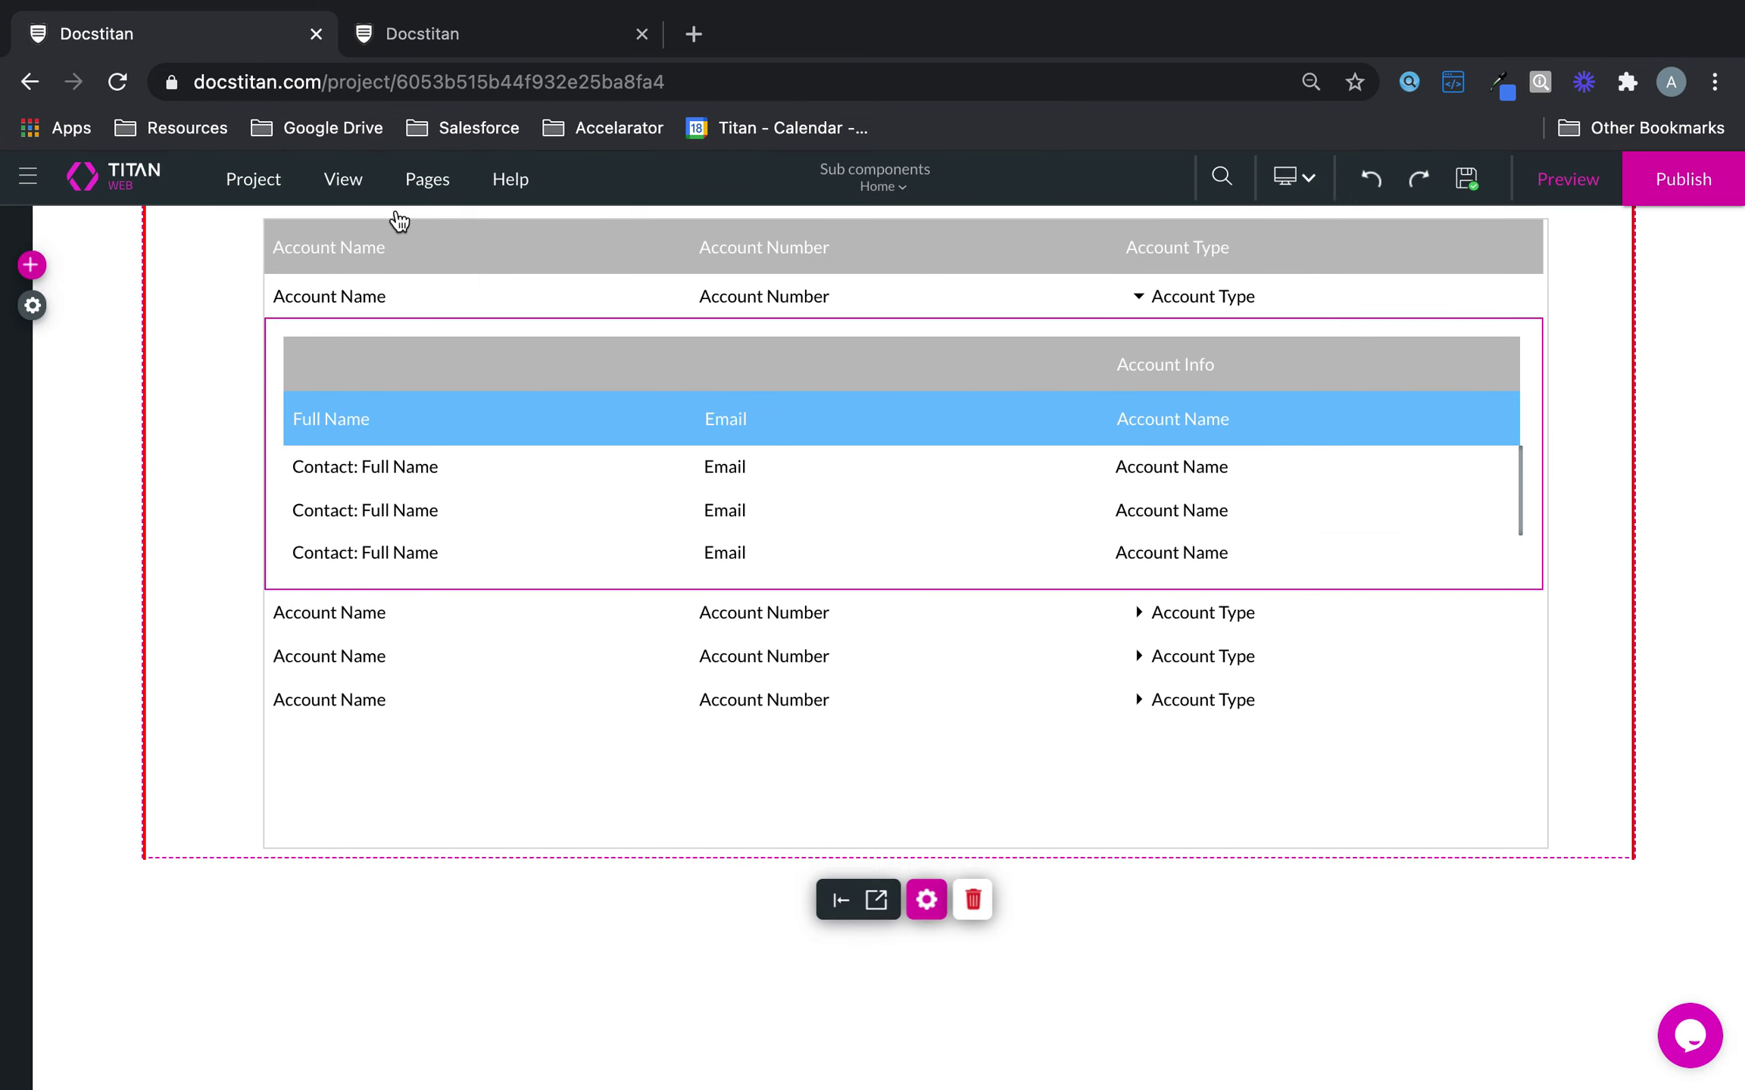
{"action": "left_click", "coordinate": [926, 900]}
{"action": "left_click", "coordinate": [1098, 350]}
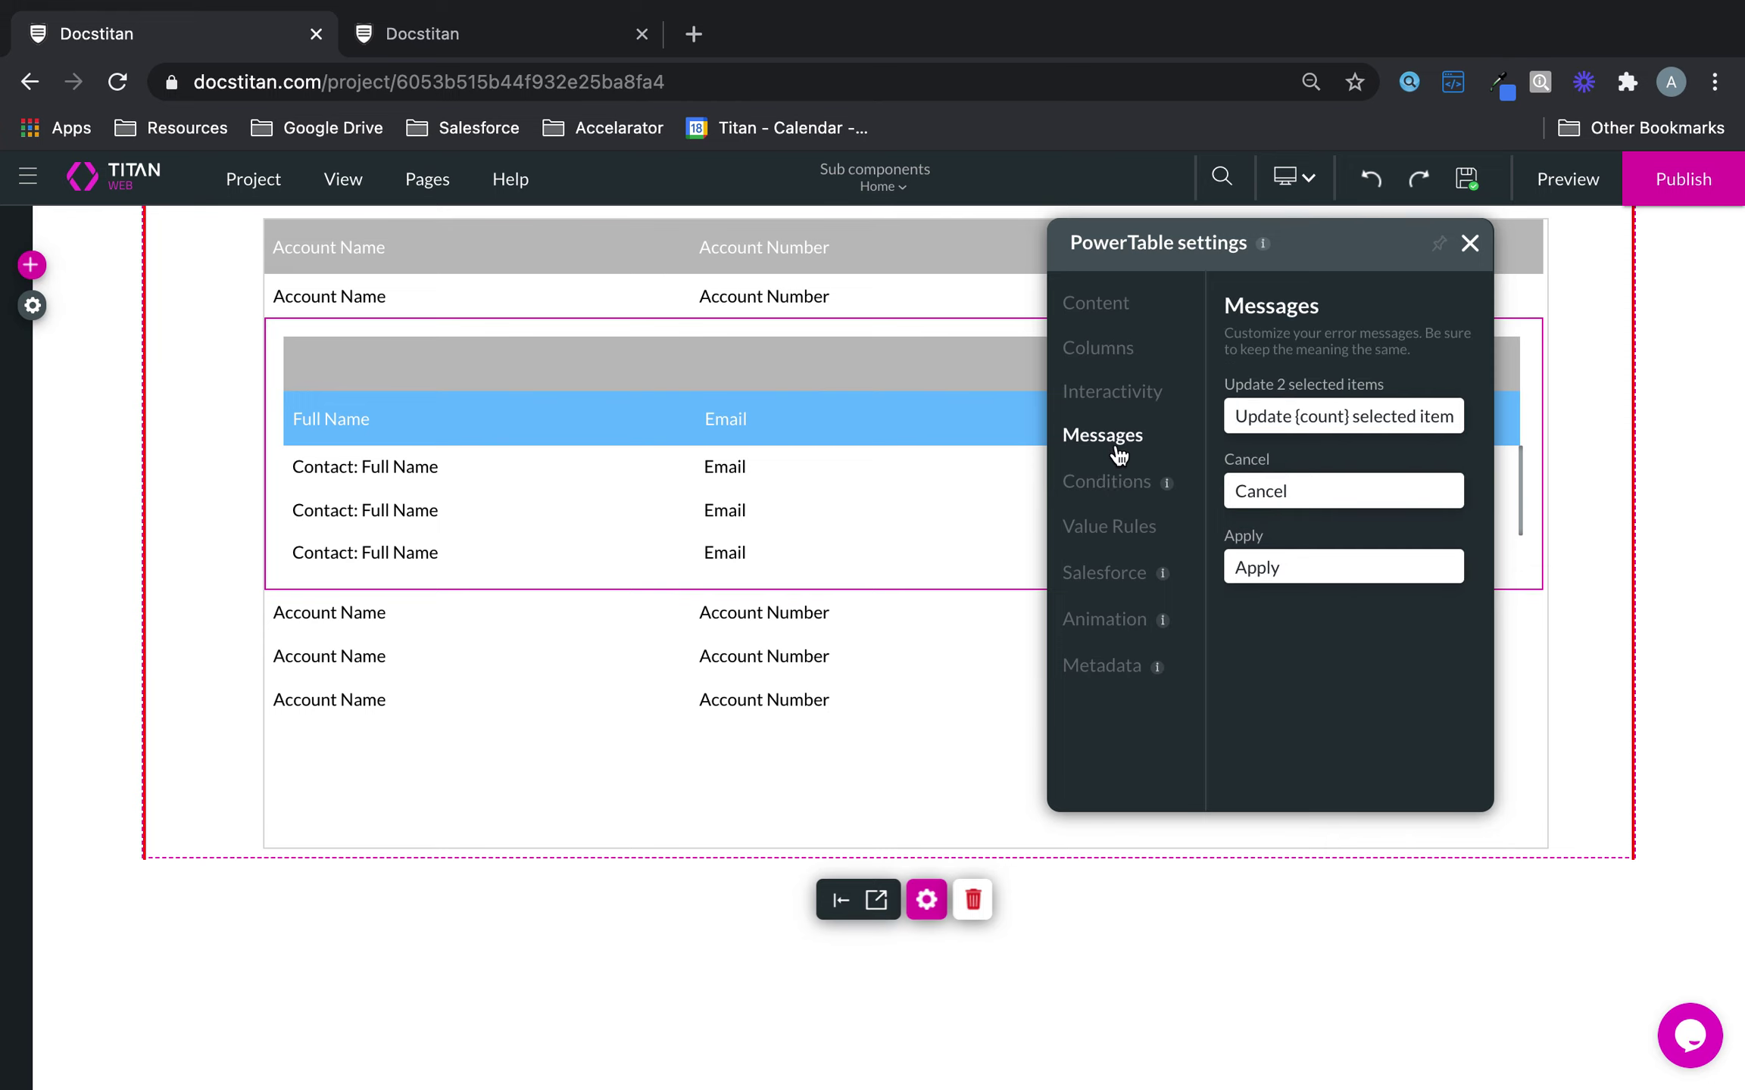
{"action": "left_click", "coordinate": [1113, 489]}
{"action": "left_click", "coordinate": [1464, 242]}
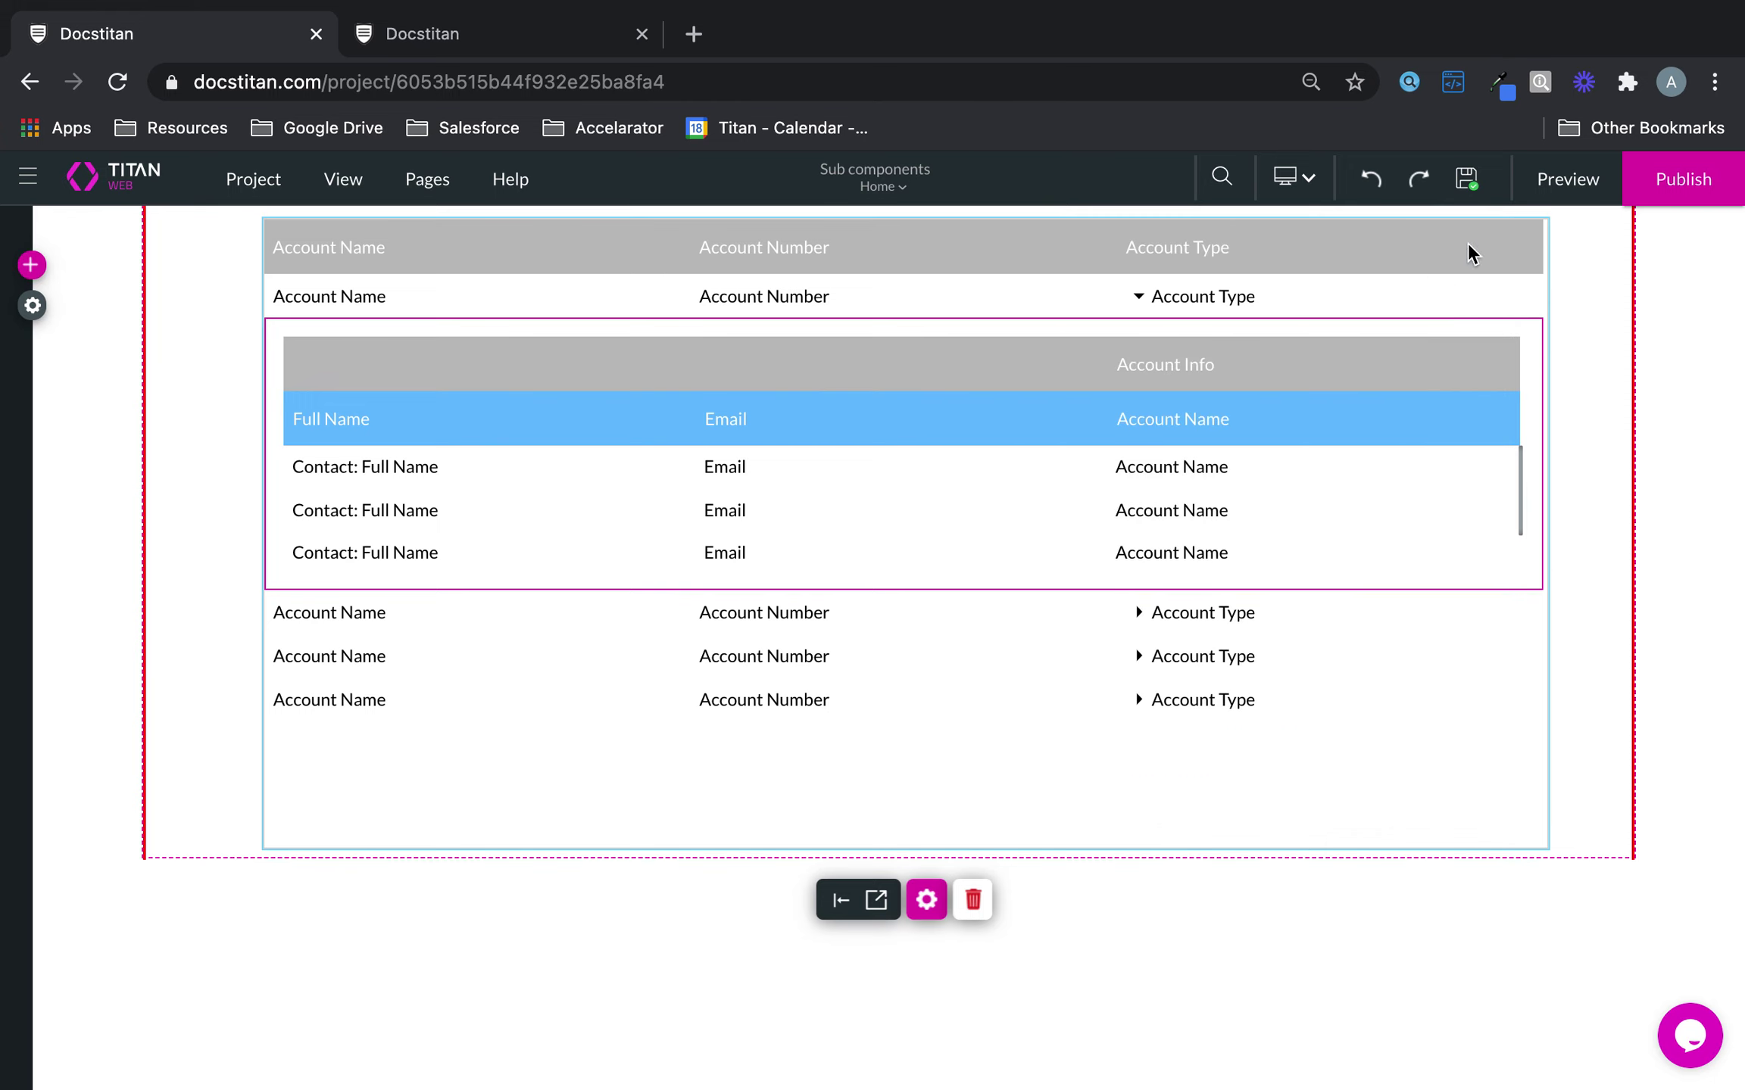
{"action": "left_click", "coordinate": [926, 900]}
{"action": "left_click", "coordinate": [1125, 443]}
{"action": "left_click", "coordinate": [1127, 487]}
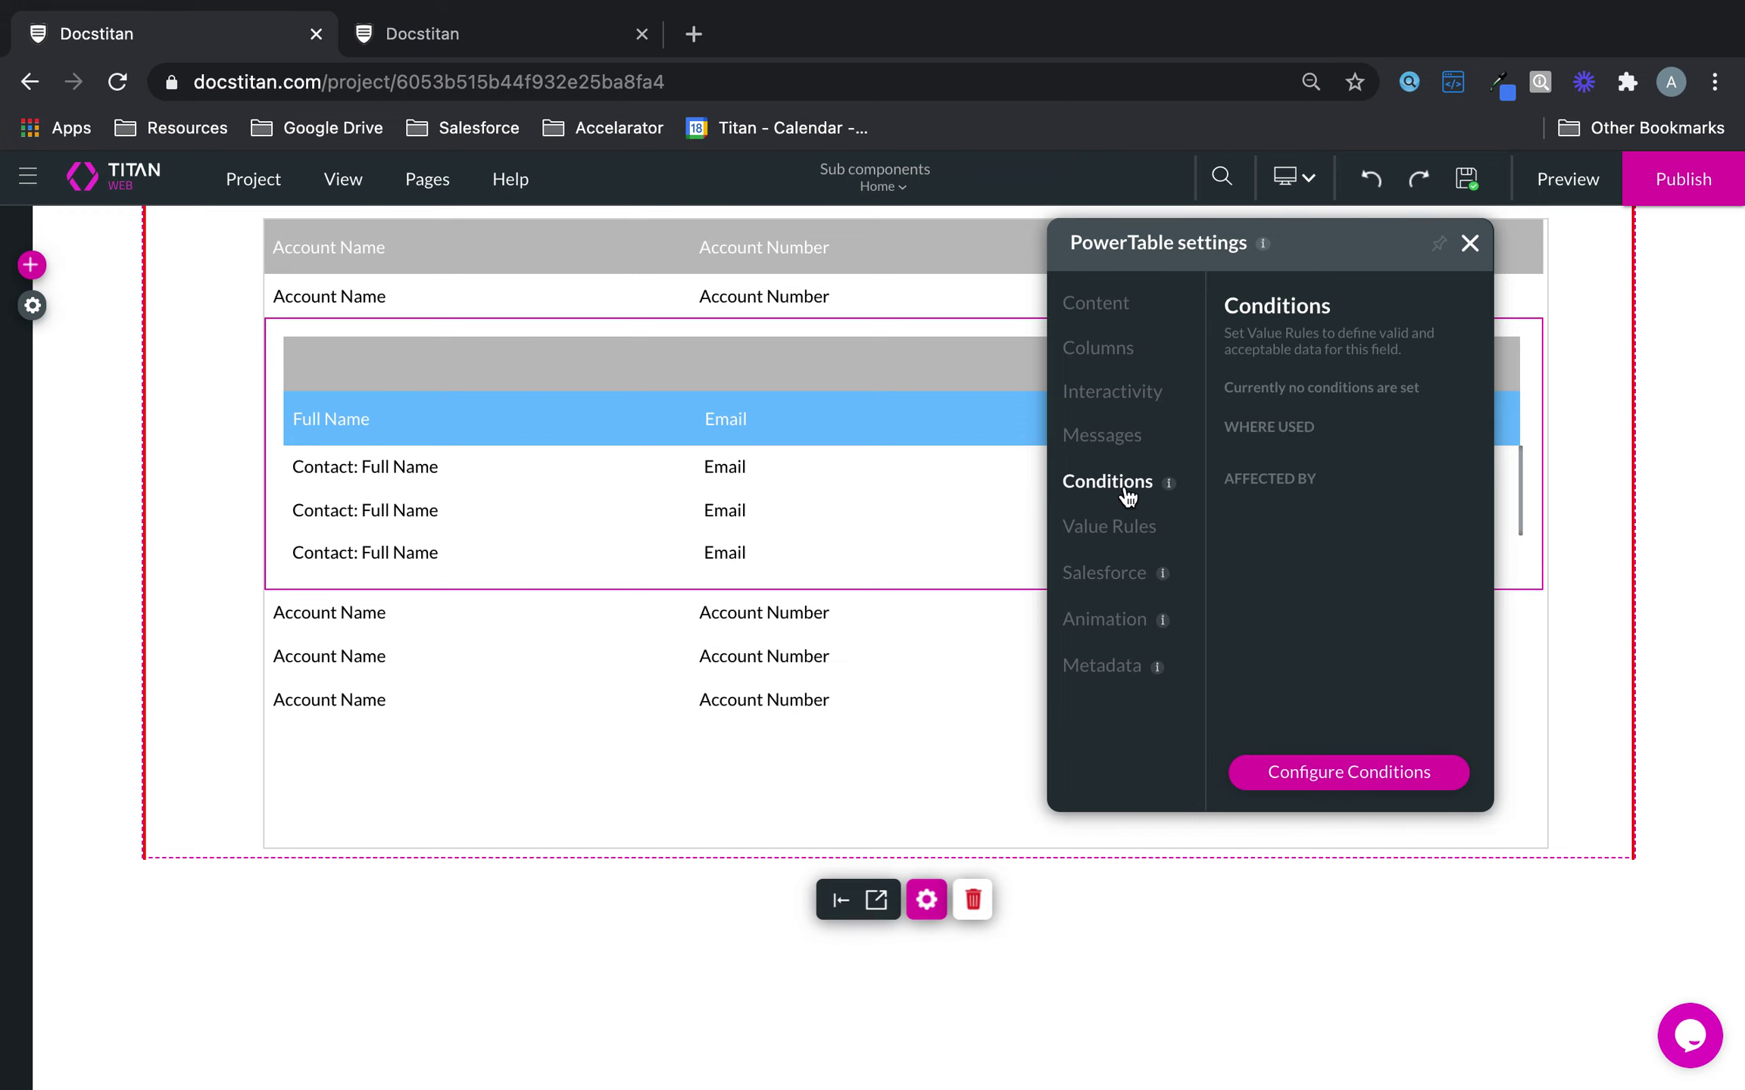
{"action": "left_click", "coordinate": [1126, 534]}
{"action": "left_click", "coordinate": [1119, 576]}
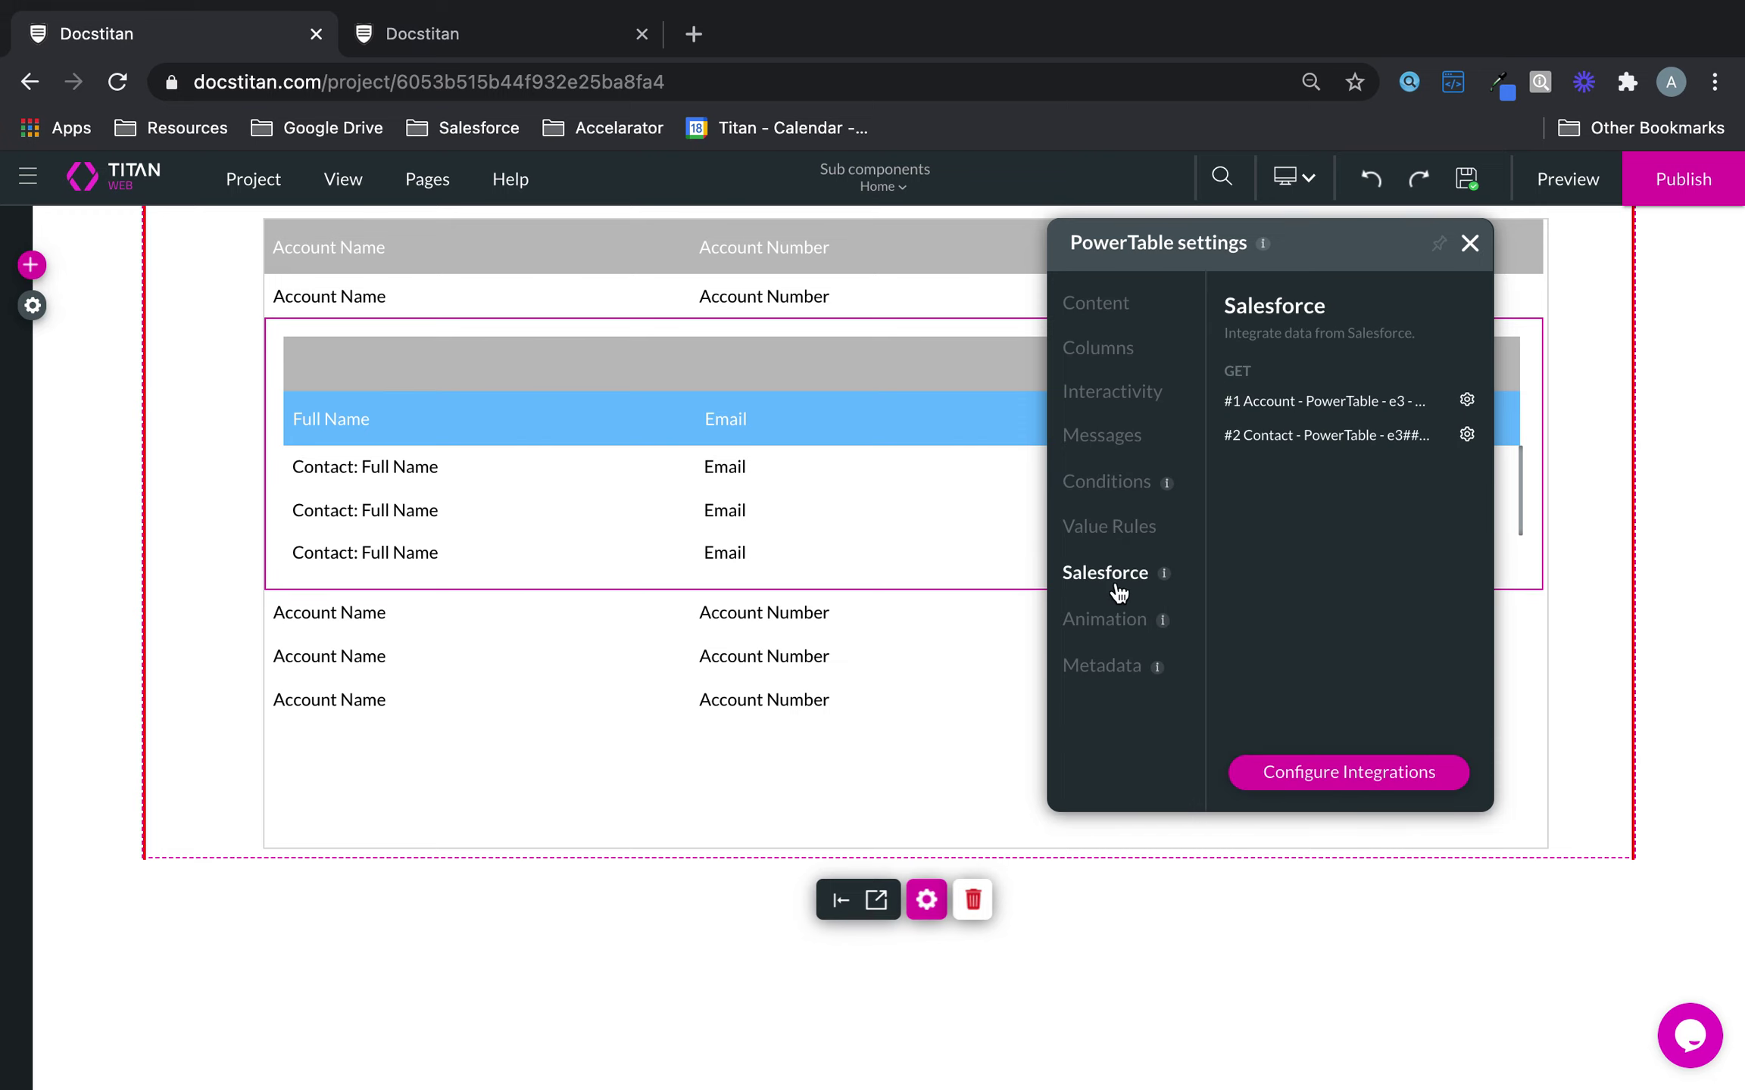
{"action": "left_click", "coordinate": [1111, 403]}
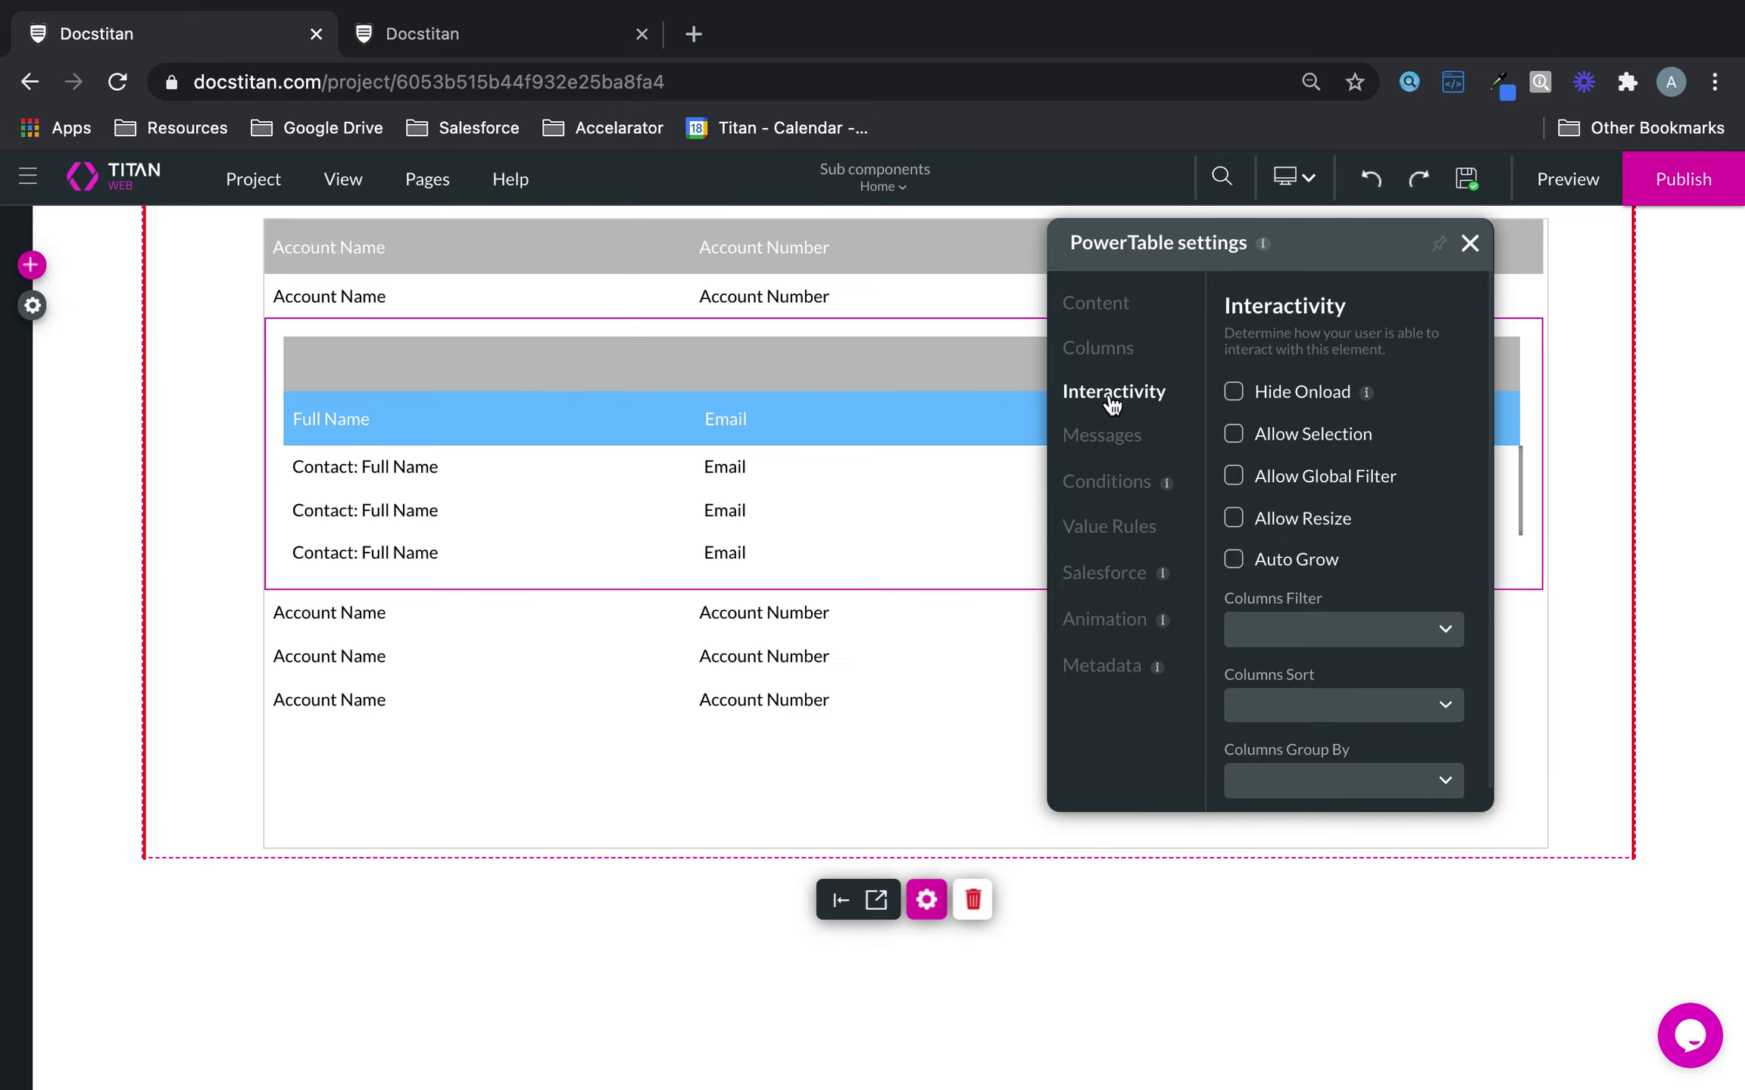
{"action": "left_click", "coordinate": [971, 273]}
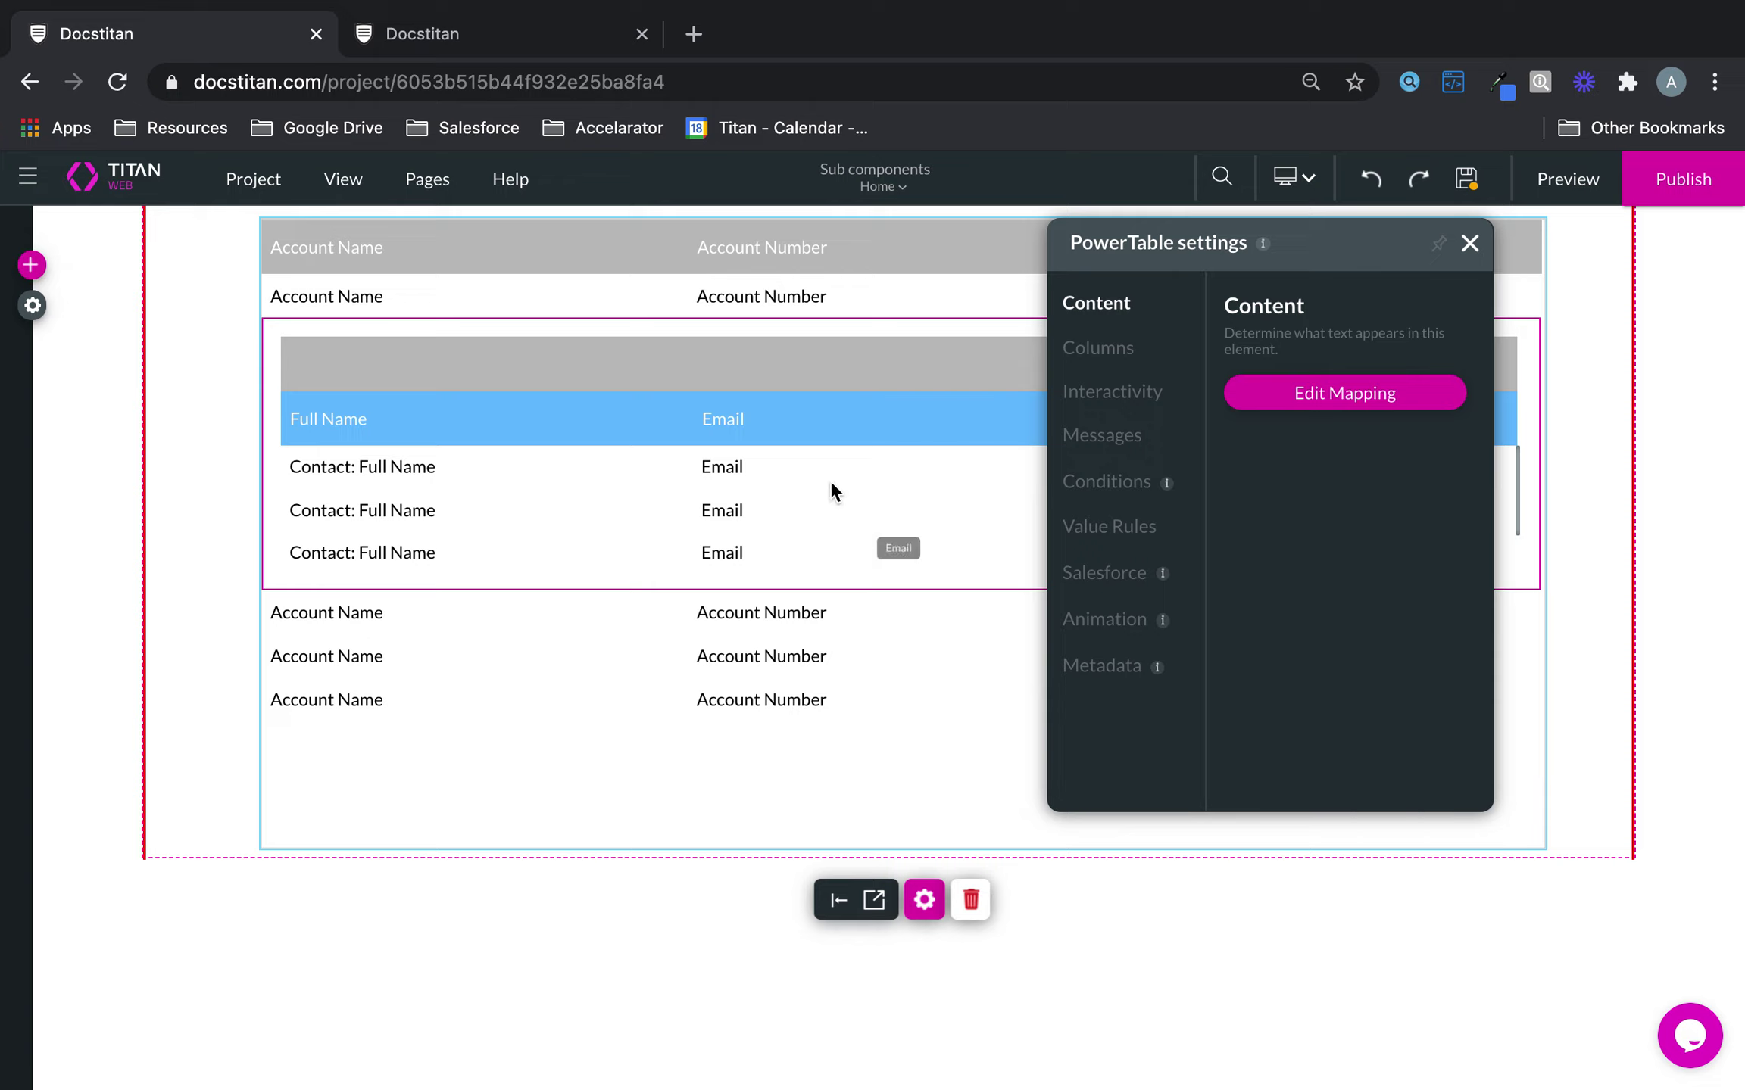